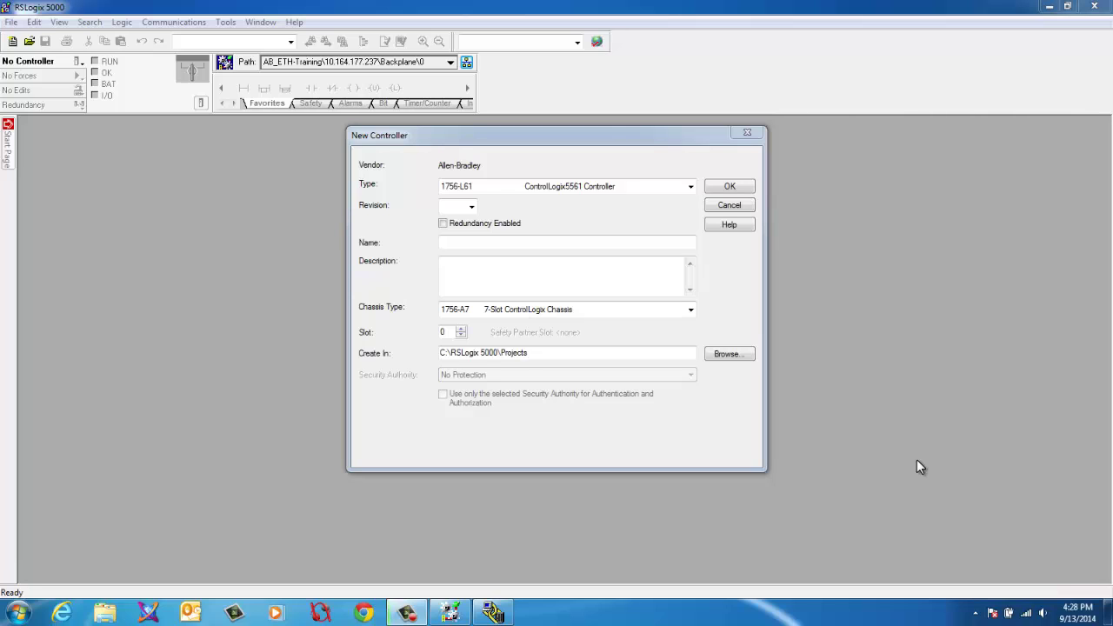
- Create the Training_PF525 project for a 1756-L61 controller at revision 20
{"action": "left_click", "coordinate": [468, 206]}
{"action": "left_click", "coordinate": [459, 290]}
{"action": "left_click", "coordinate": [514, 242]}
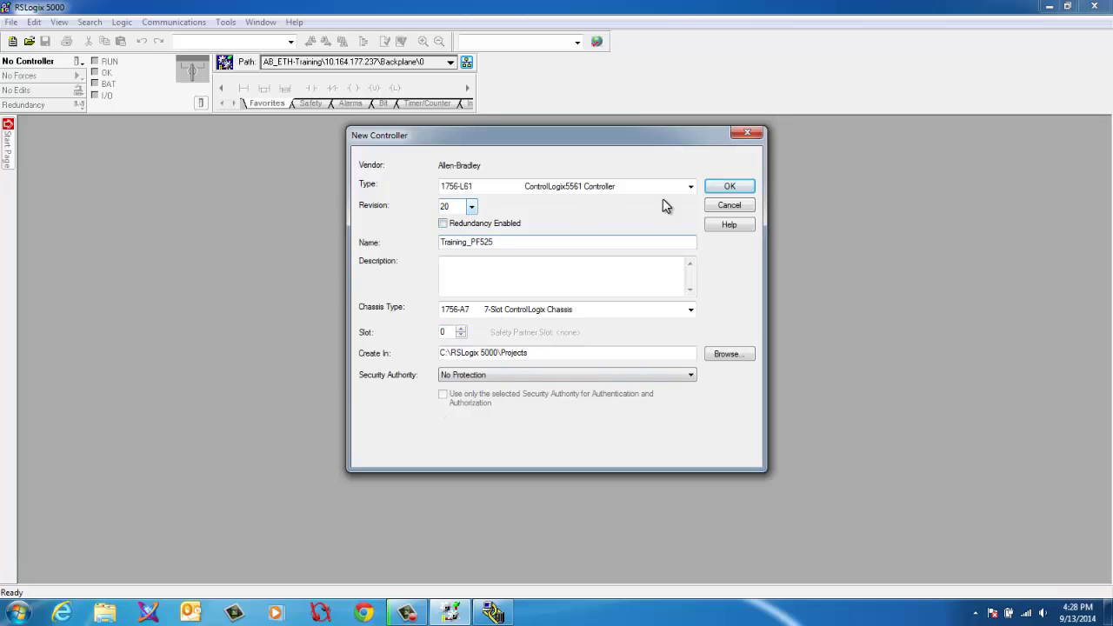
{"action": "left_click", "coordinate": [731, 186]}
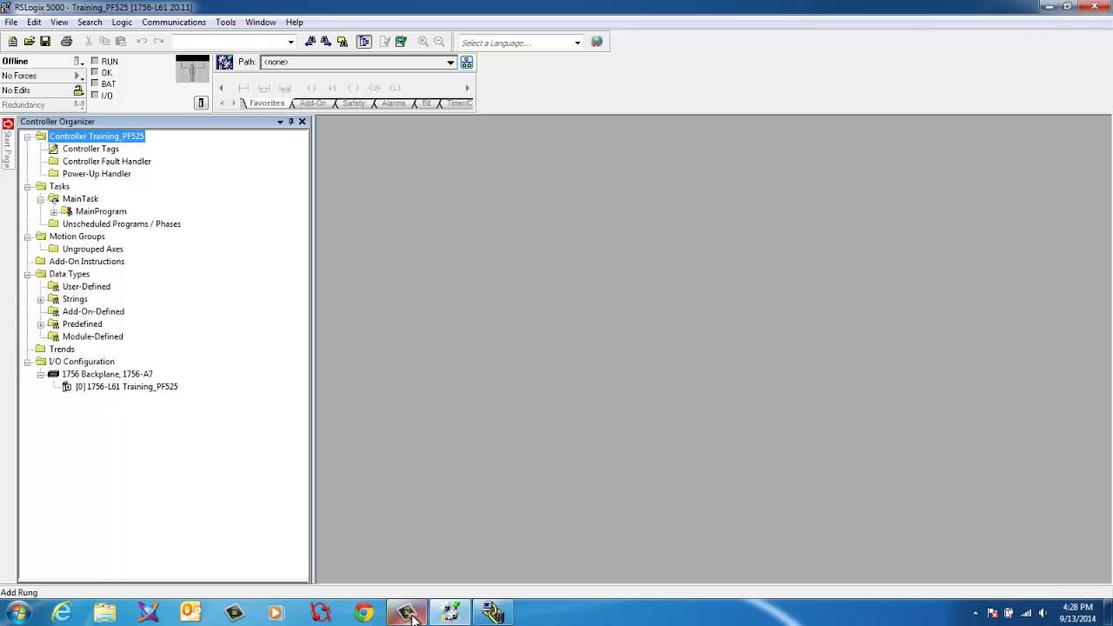
- Set the Who Active path to AB_ETH-Training\10.164.177.237\Backplane\0, the slot 00 1756-L61
{"action": "left_click", "coordinate": [466, 63]}
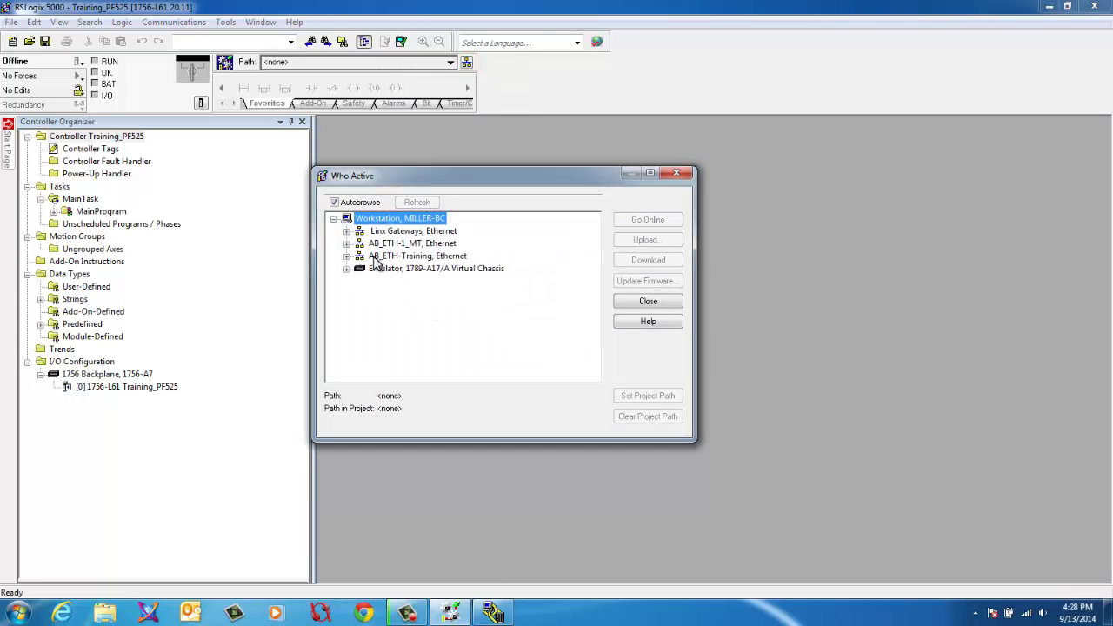
{"action": "left_click", "coordinate": [348, 258]}
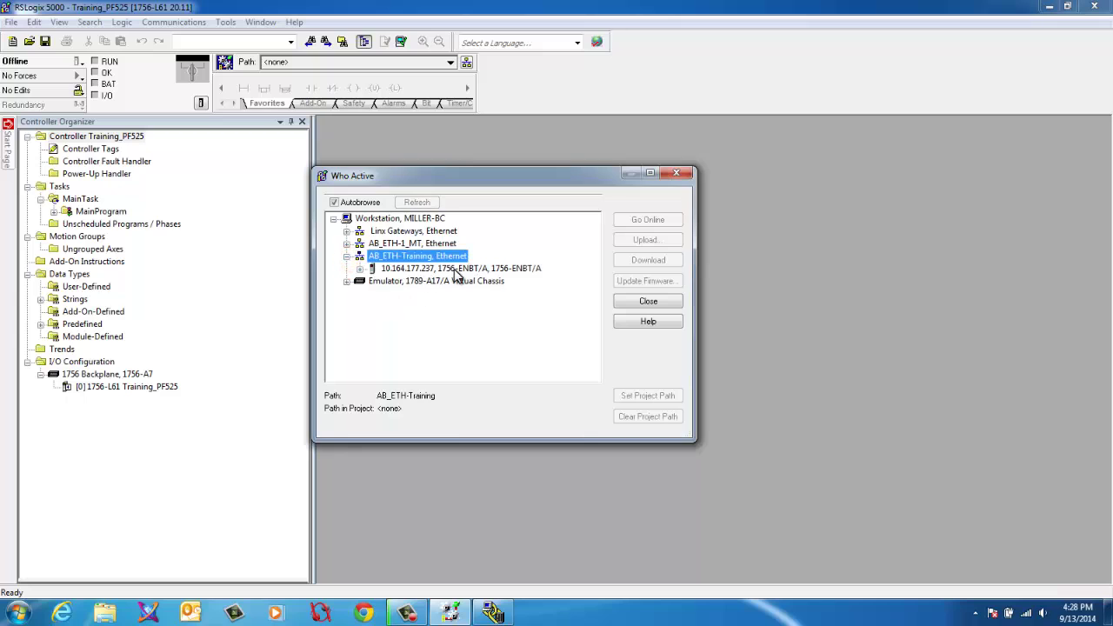
{"action": "left_click", "coordinate": [358, 268]}
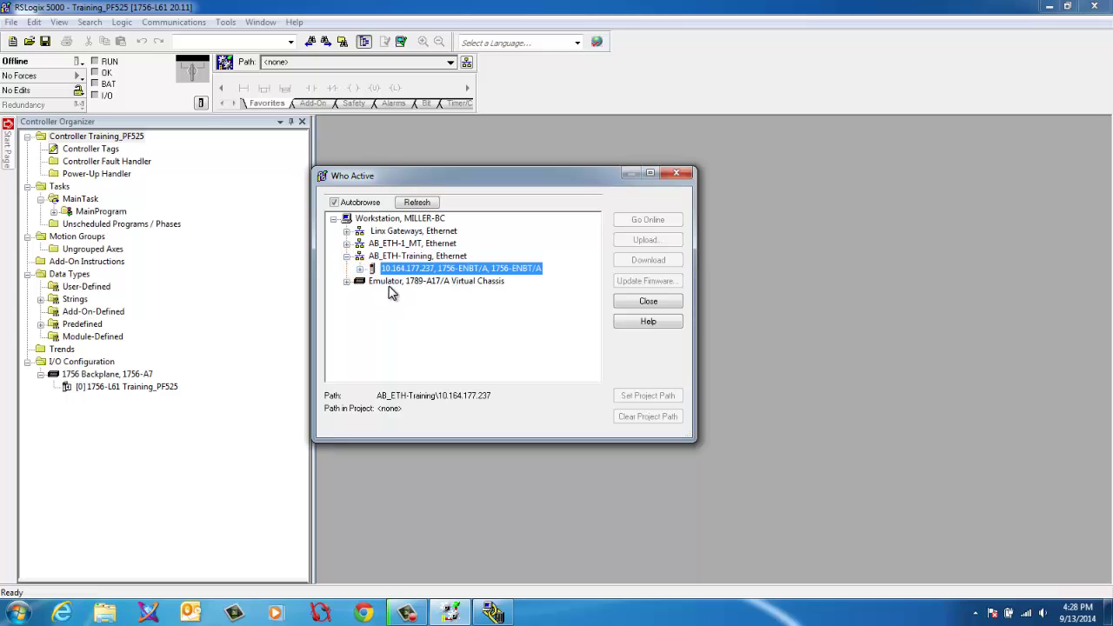
{"action": "left_click", "coordinate": [373, 282]}
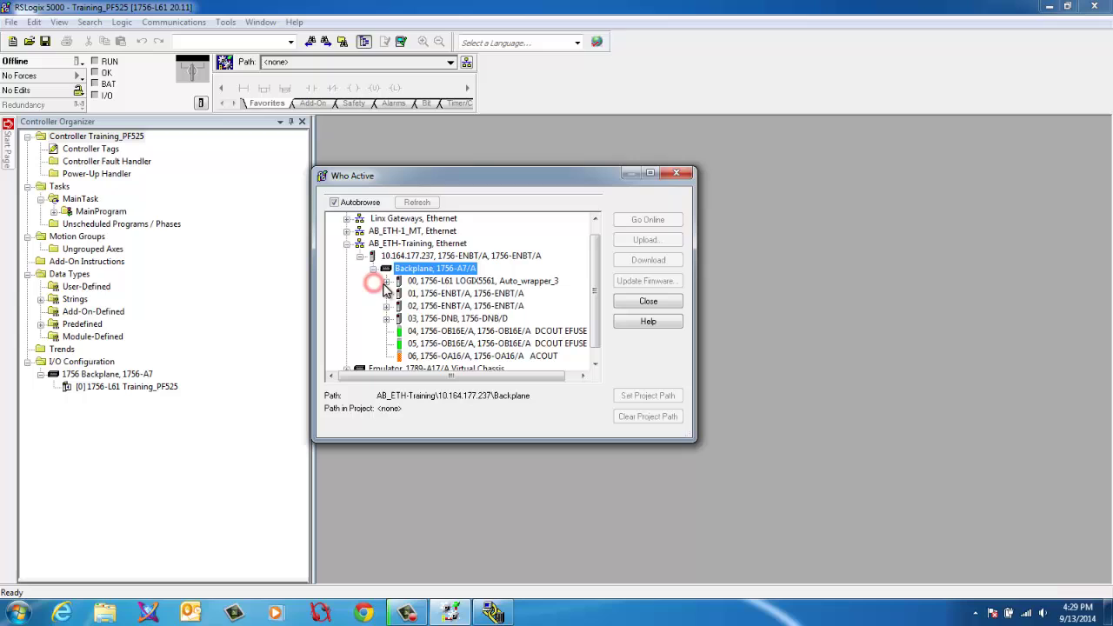
{"action": "left_click", "coordinate": [468, 284]}
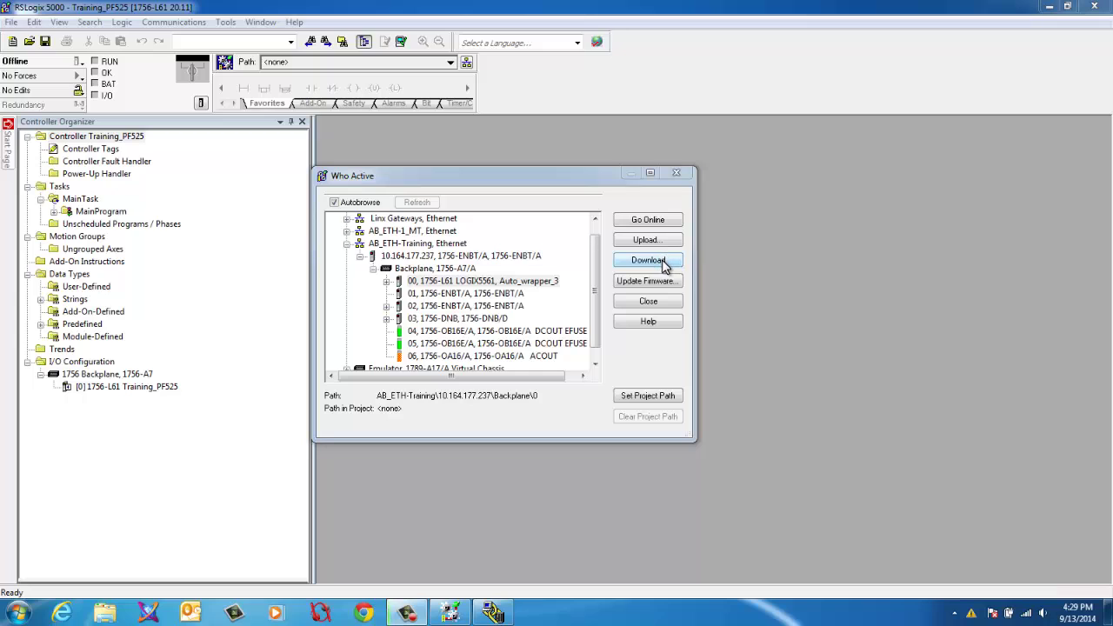
- Download Training_PF525 to the controller and switch it back to Remote Run
{"action": "left_click", "coordinate": [659, 263]}
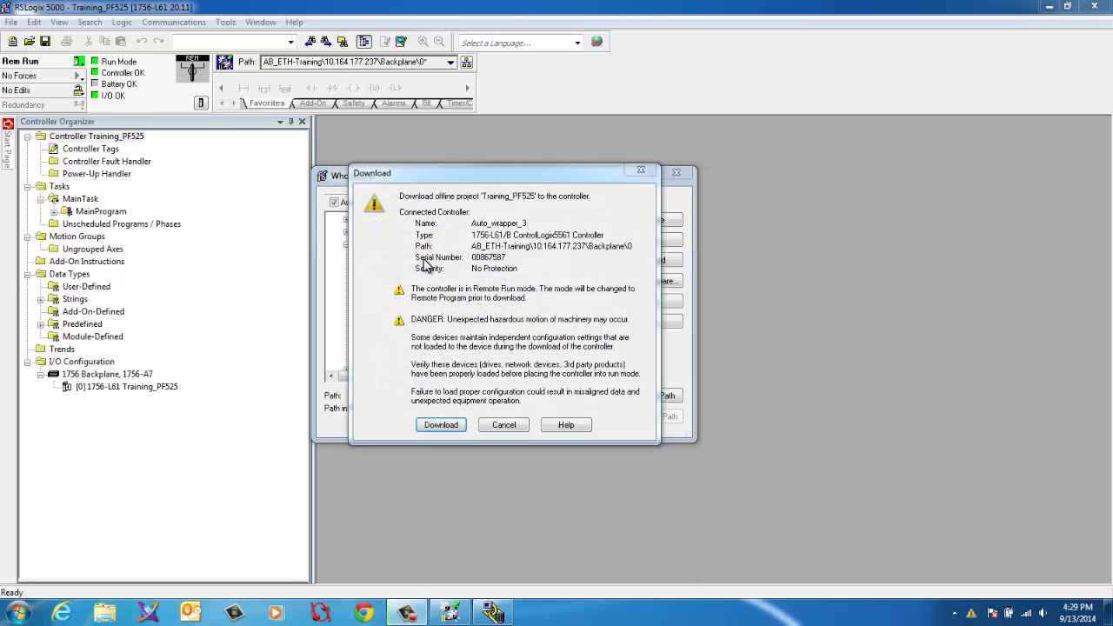
{"action": "left_click", "coordinate": [439, 426]}
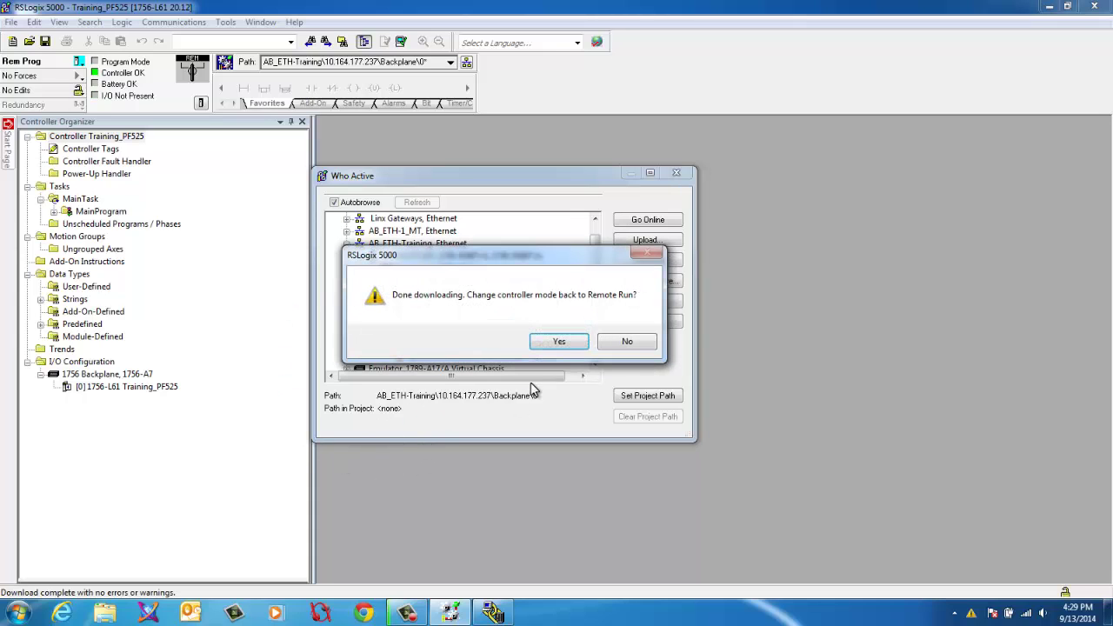
{"action": "left_click", "coordinate": [559, 341]}
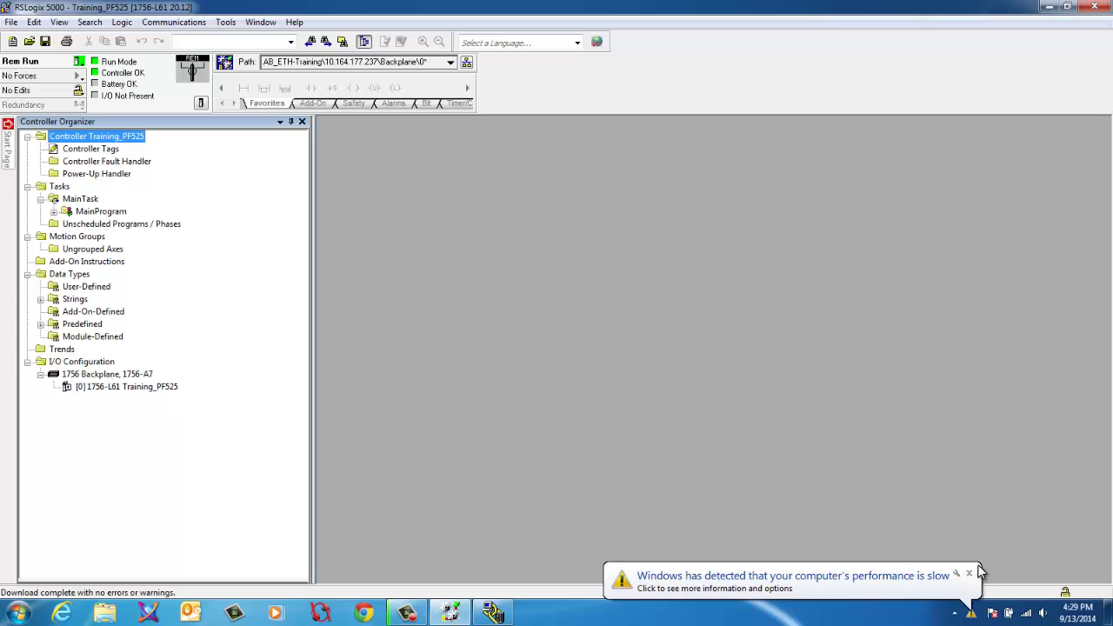
- Dismiss the performance notice and run Discover Modules on the 1756-A7 backplane
{"action": "left_click", "coordinate": [970, 577]}
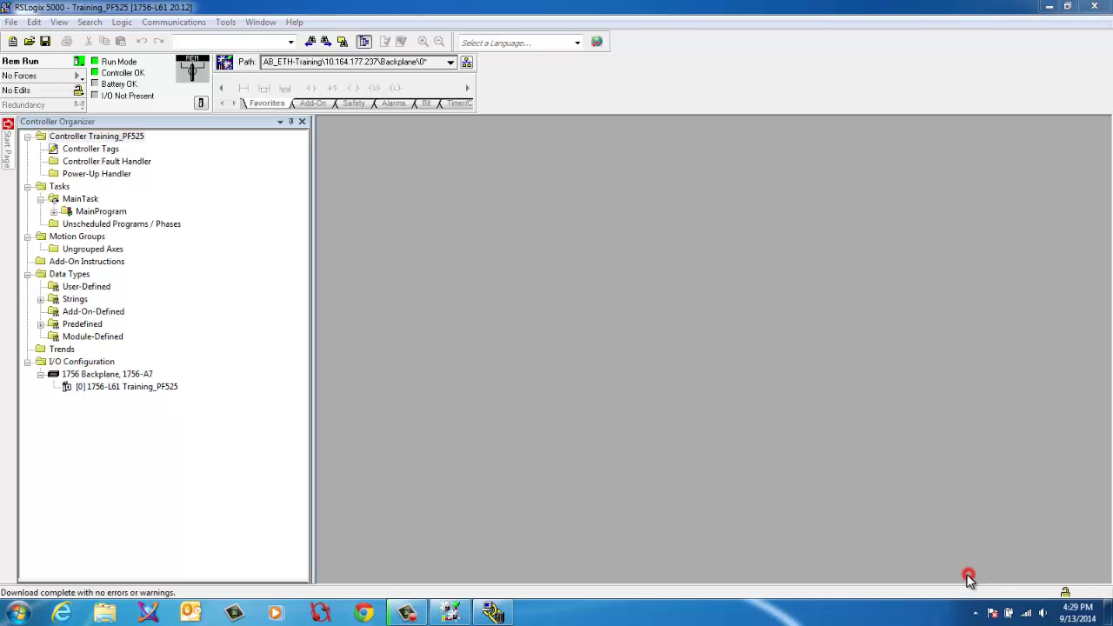
{"action": "right_click", "coordinate": [90, 374]}
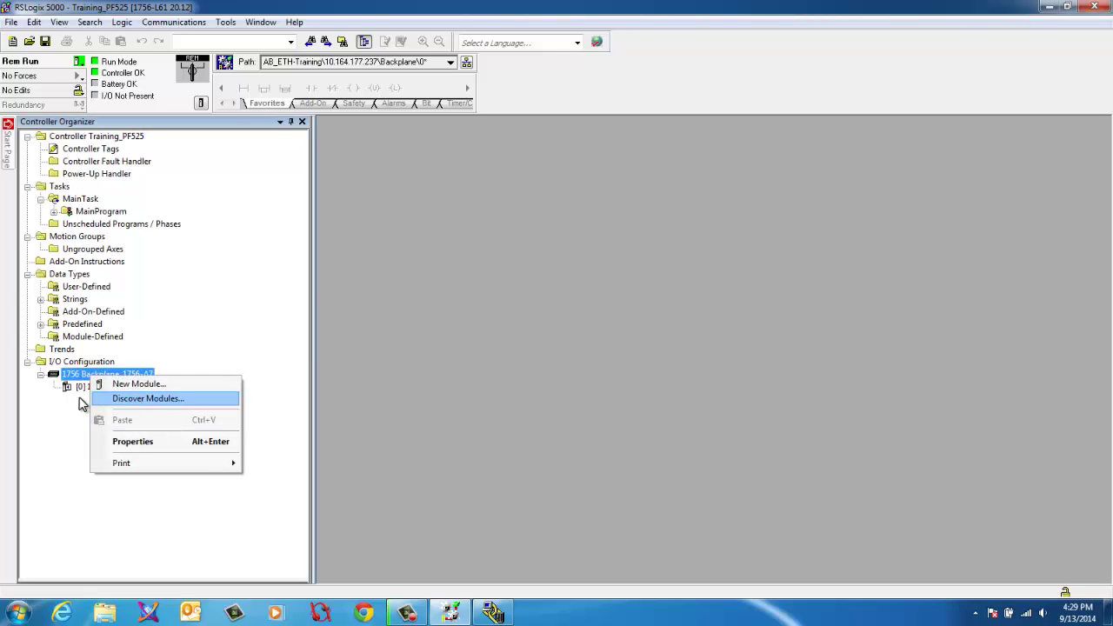
{"action": "left_click", "coordinate": [55, 372]}
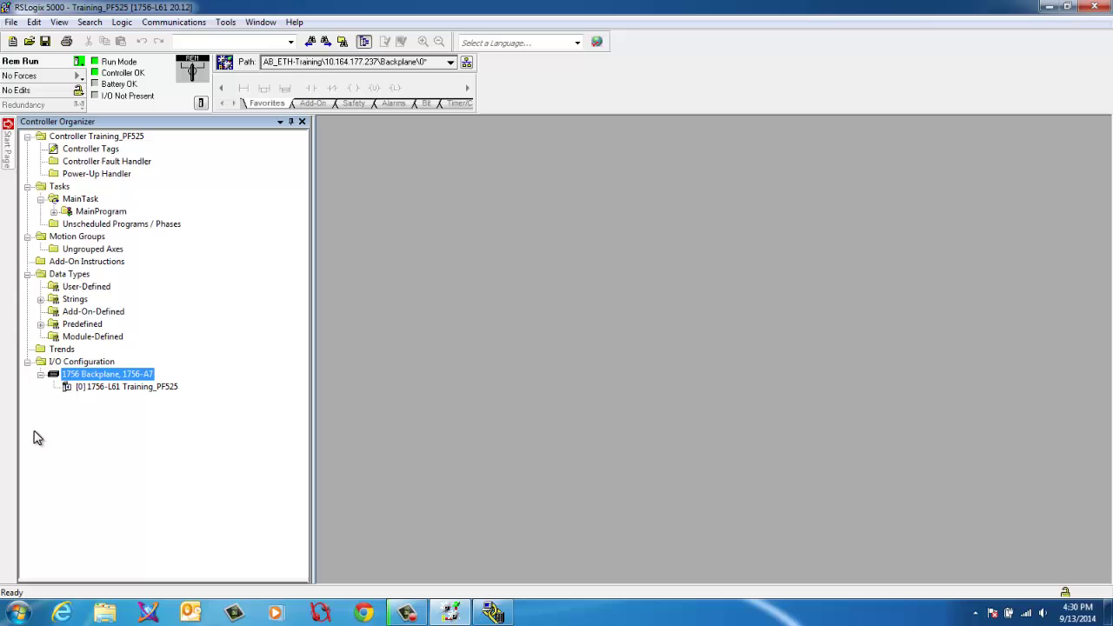
{"action": "right_click", "coordinate": [103, 380]}
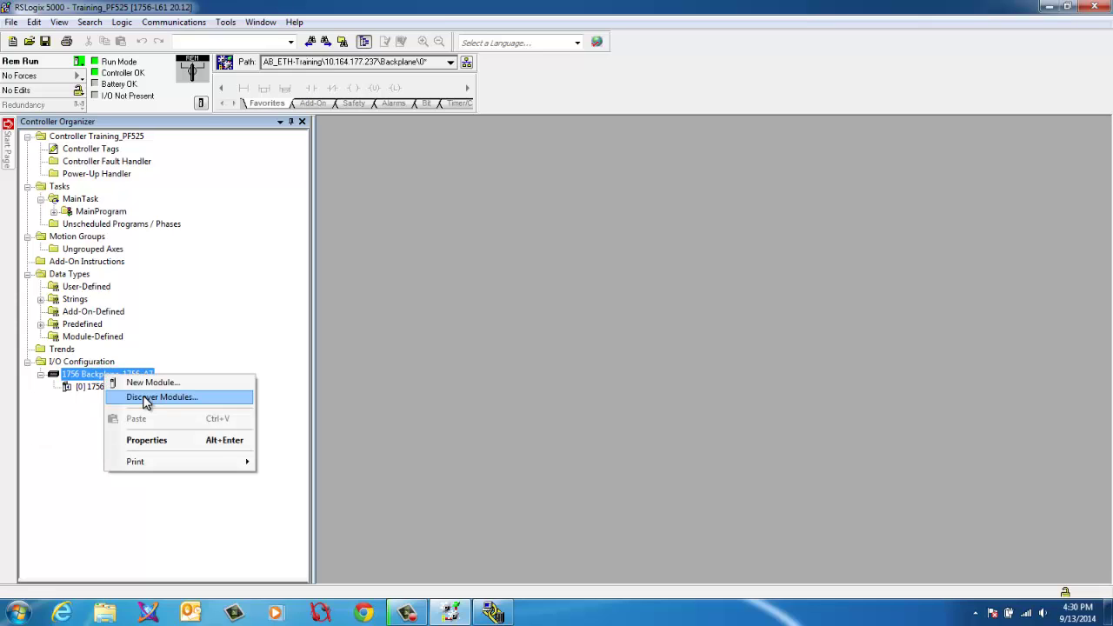
{"action": "left_click", "coordinate": [144, 397]}
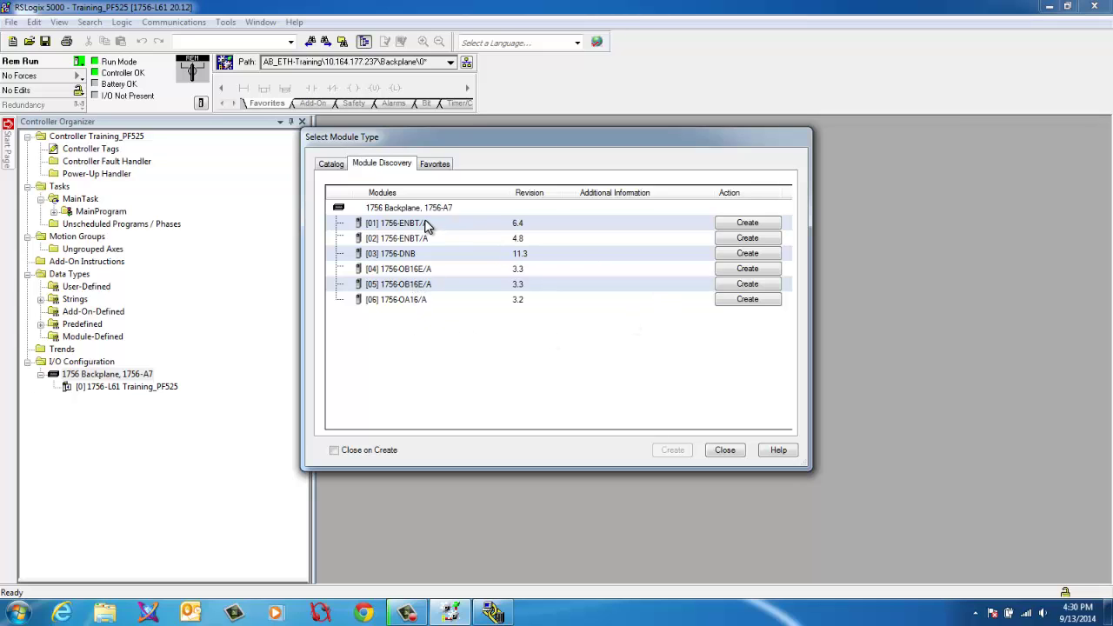
- Create the slot 01 1756-ENBT/A as Automation_Network at IP 10.164.177.237
{"action": "left_click", "coordinate": [743, 224]}
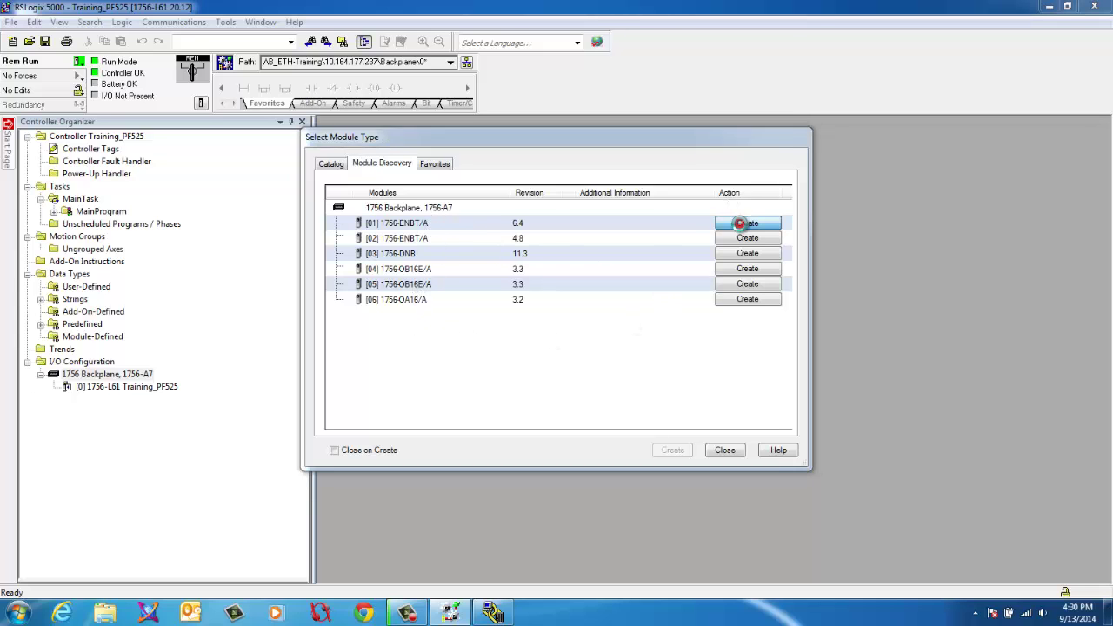
{"action": "type", "text": "Automation_Network"}
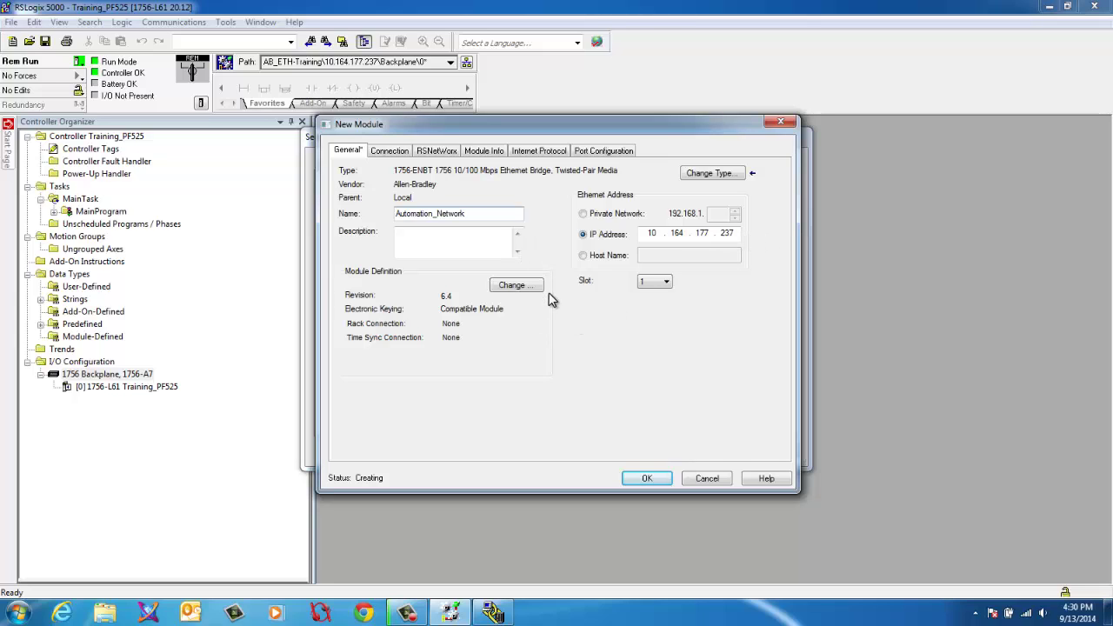
{"action": "left_click", "coordinate": [650, 477]}
{"action": "left_click", "coordinate": [650, 479]}
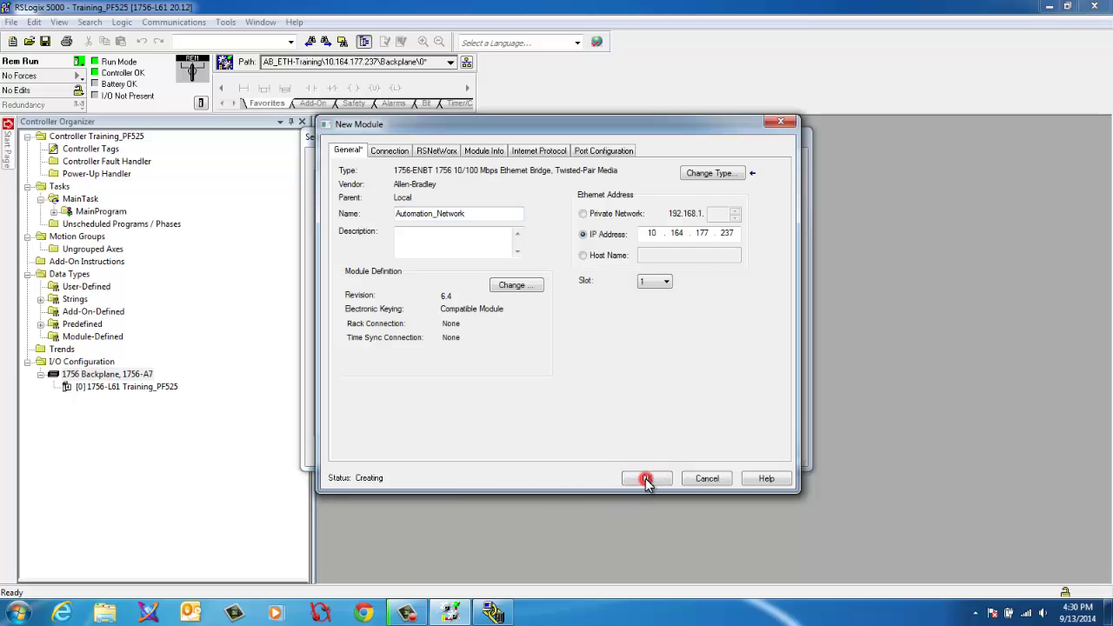
{"action": "left_click", "coordinate": [549, 375]}
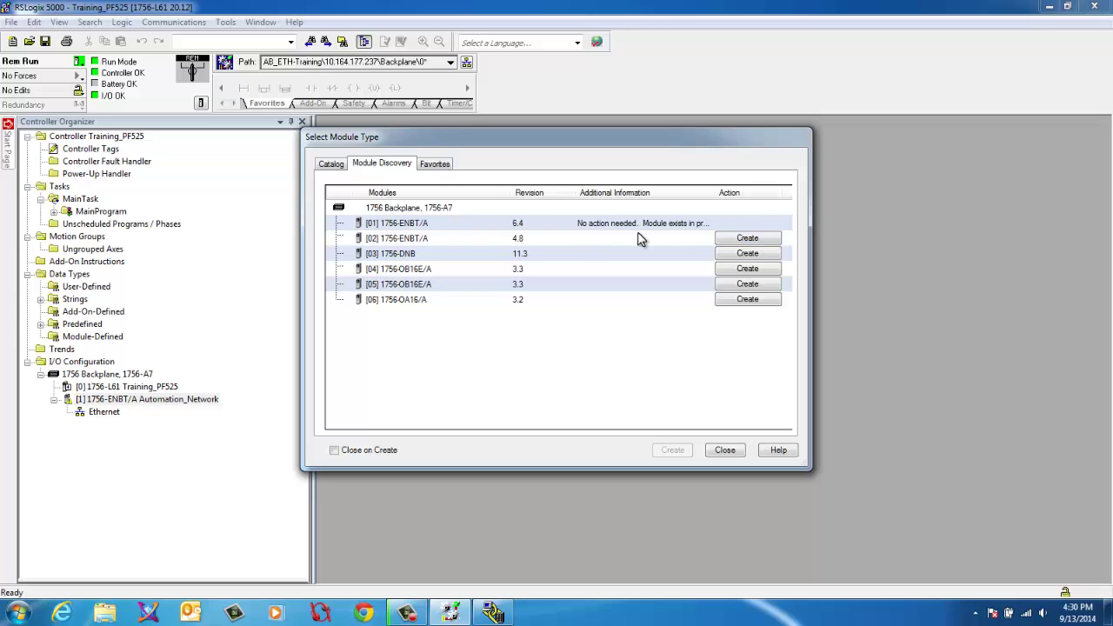
- Create the slot 02 1756-ENBT/A as Private_Network (192.168.1.2), then close Module Discovery
{"action": "left_click_drag", "start_coordinate": [715, 191], "coordinate": [756, 191]}
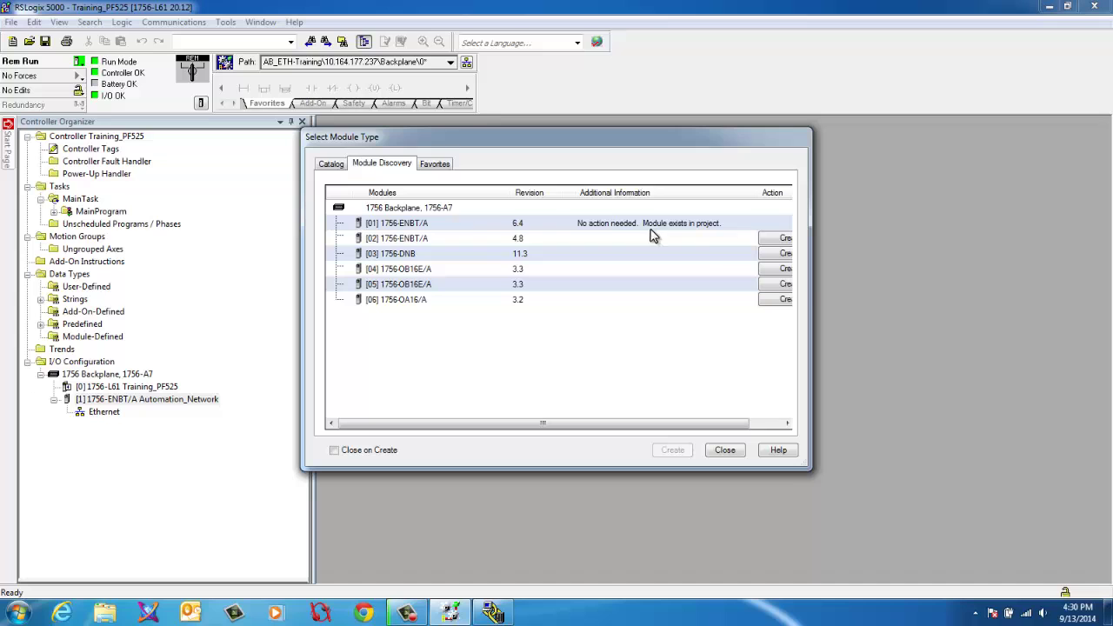
{"action": "left_click_drag", "start_coordinate": [812, 282], "coordinate": [963, 287]}
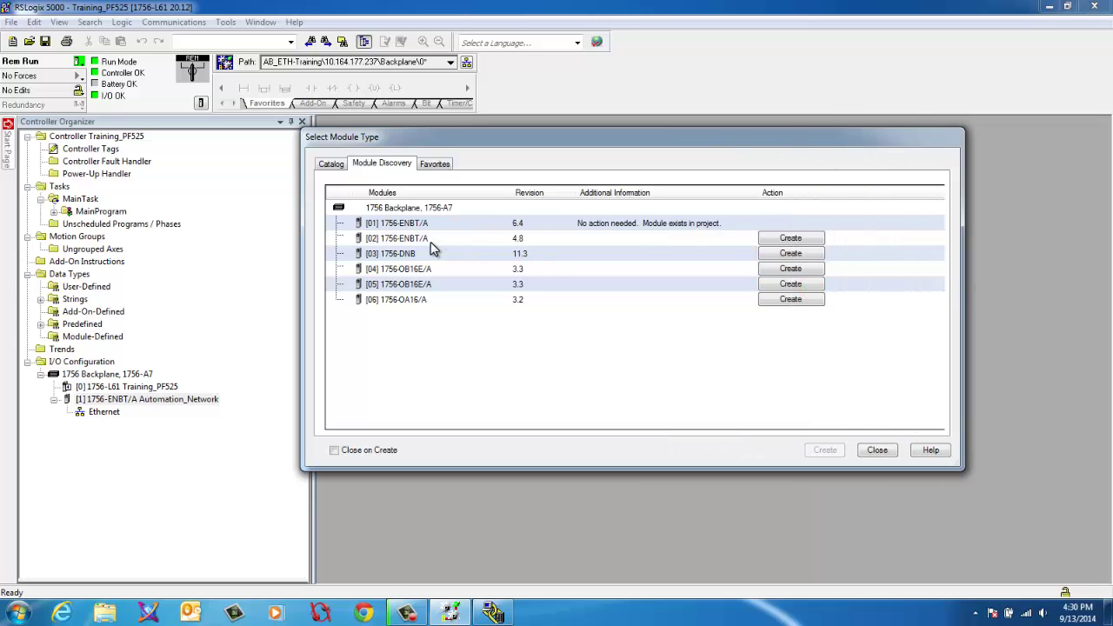
{"action": "left_click", "coordinate": [397, 238]}
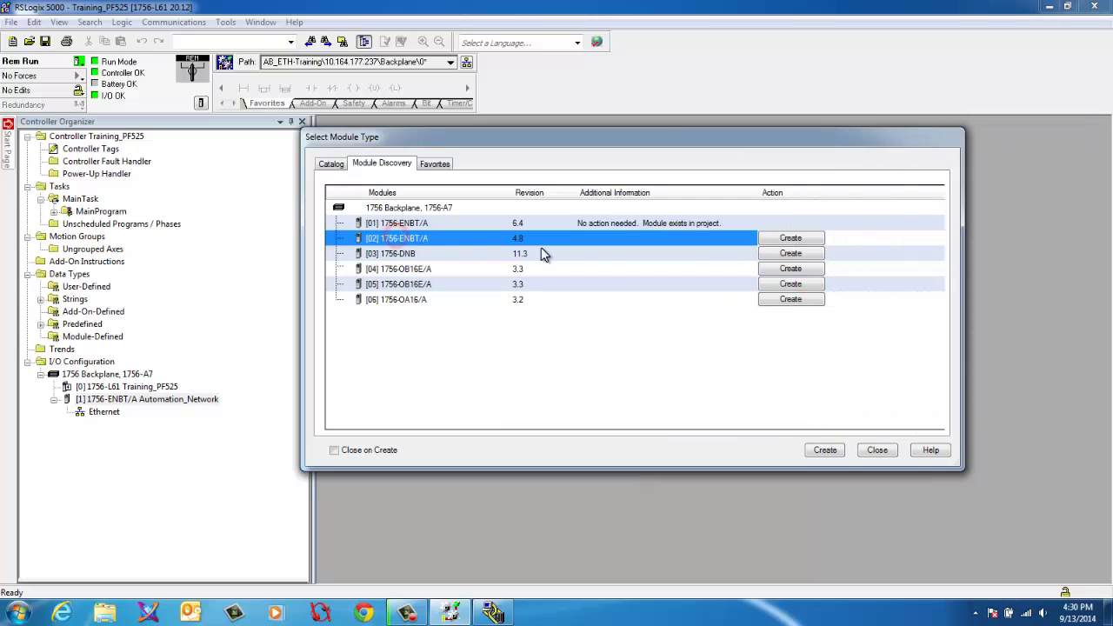
{"action": "left_click", "coordinate": [791, 242]}
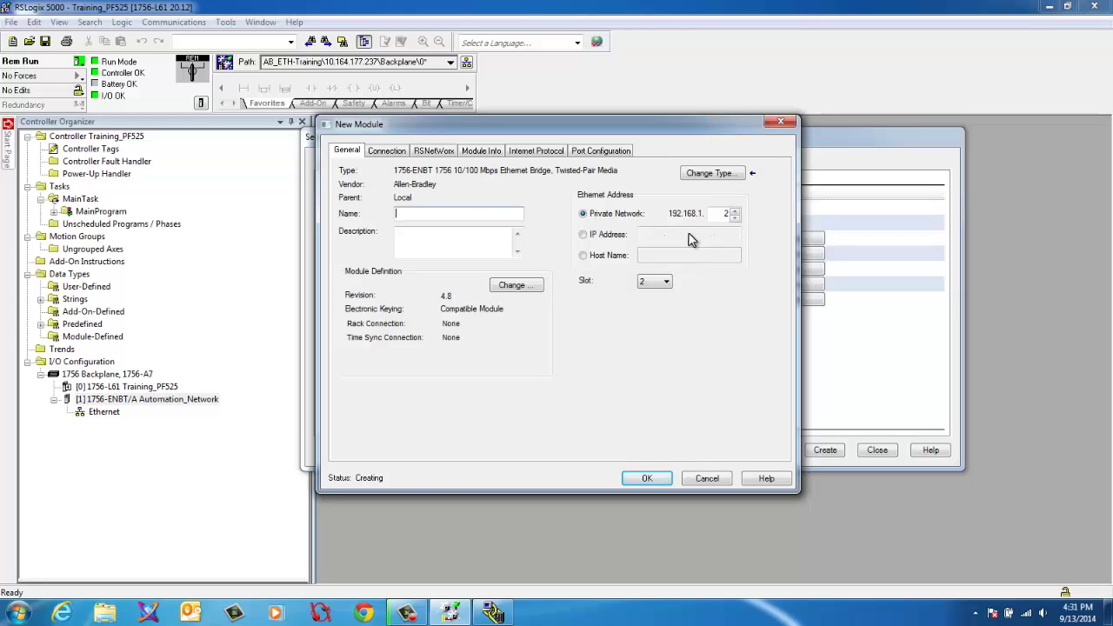
{"action": "type", "text": "Private_Network"}
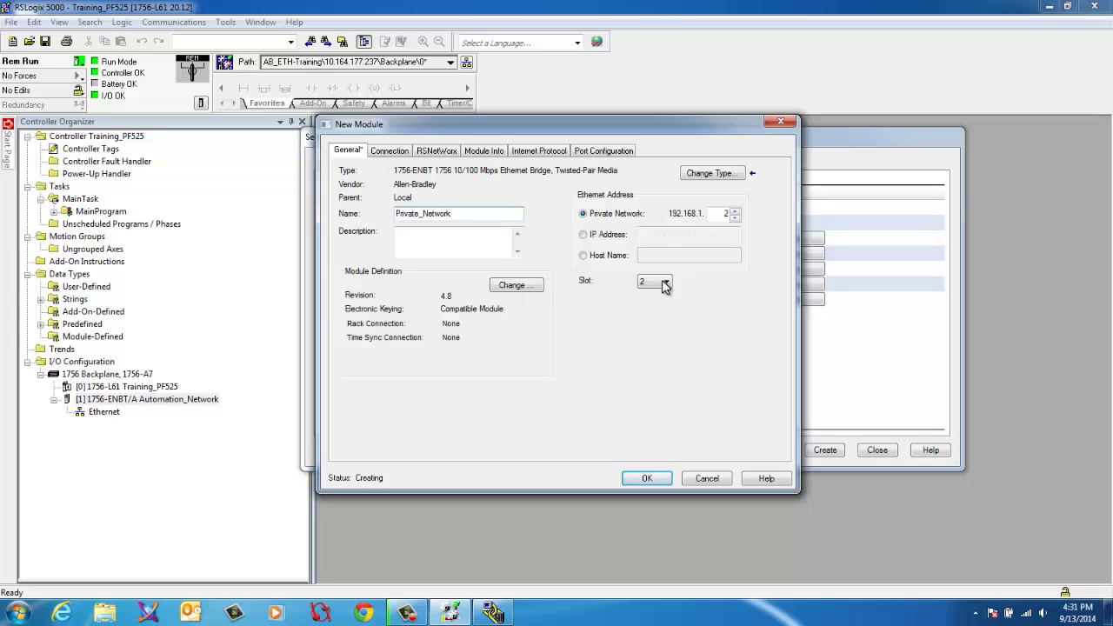
{"action": "left_click", "coordinate": [648, 478]}
{"action": "left_click", "coordinate": [557, 373]}
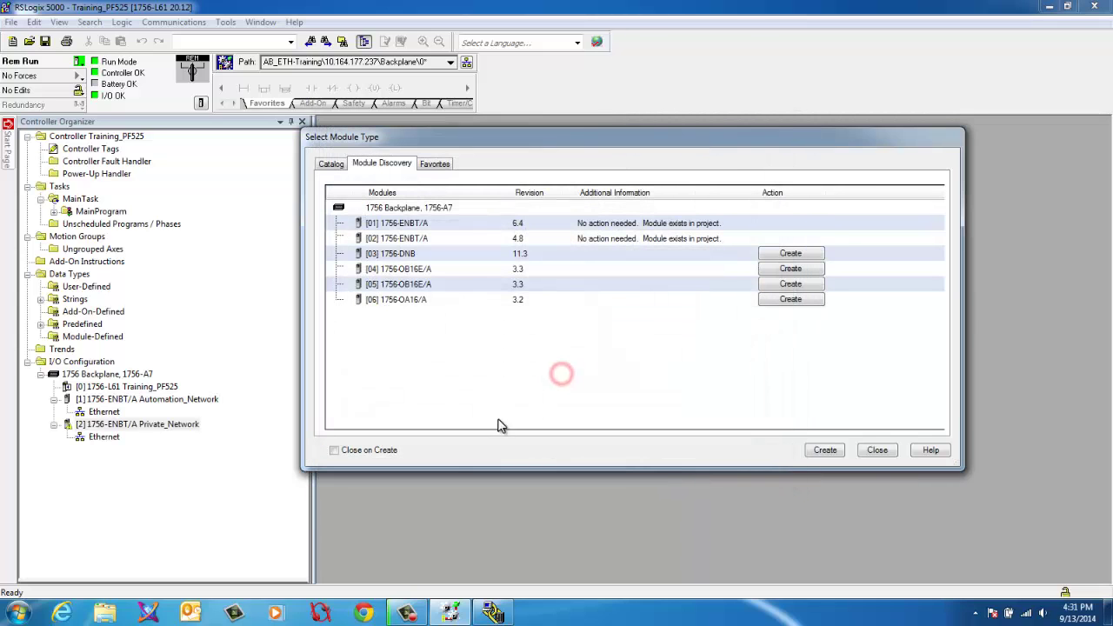
{"action": "left_click", "coordinate": [877, 450]}
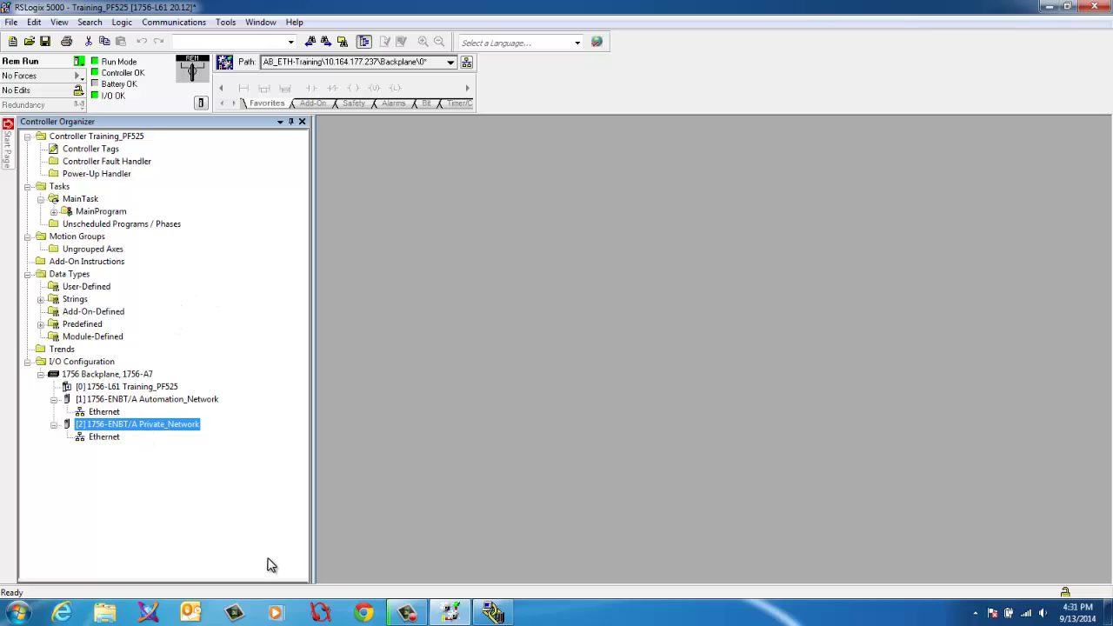
- Browse Documents to the Automation PLC library, then close the Explorer window
{"action": "left_click", "coordinate": [17, 613]}
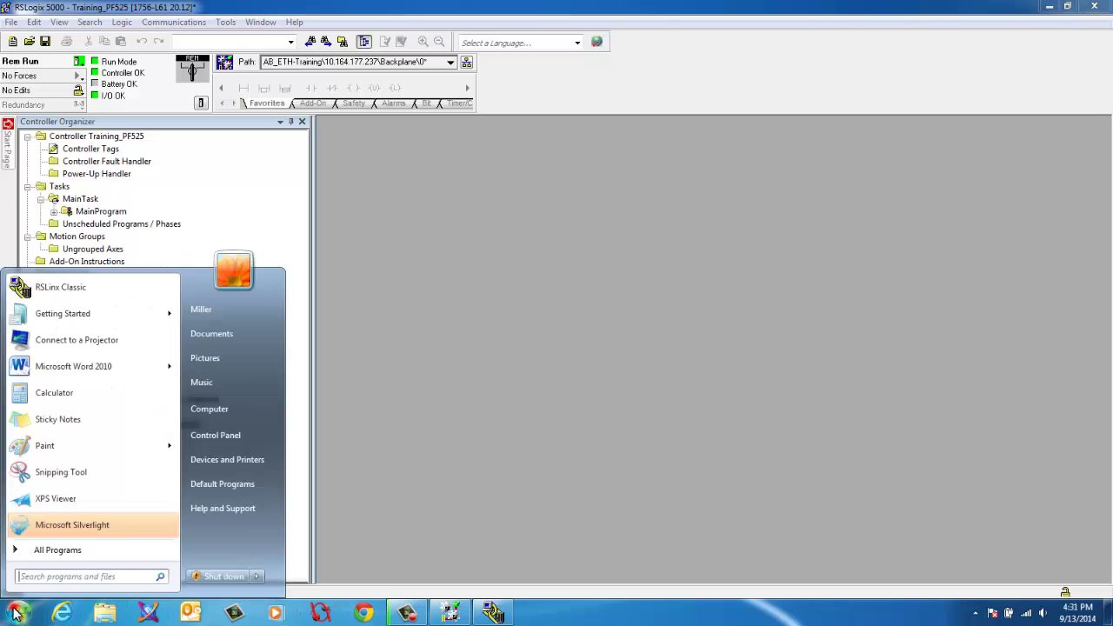
{"action": "left_click", "coordinate": [212, 339]}
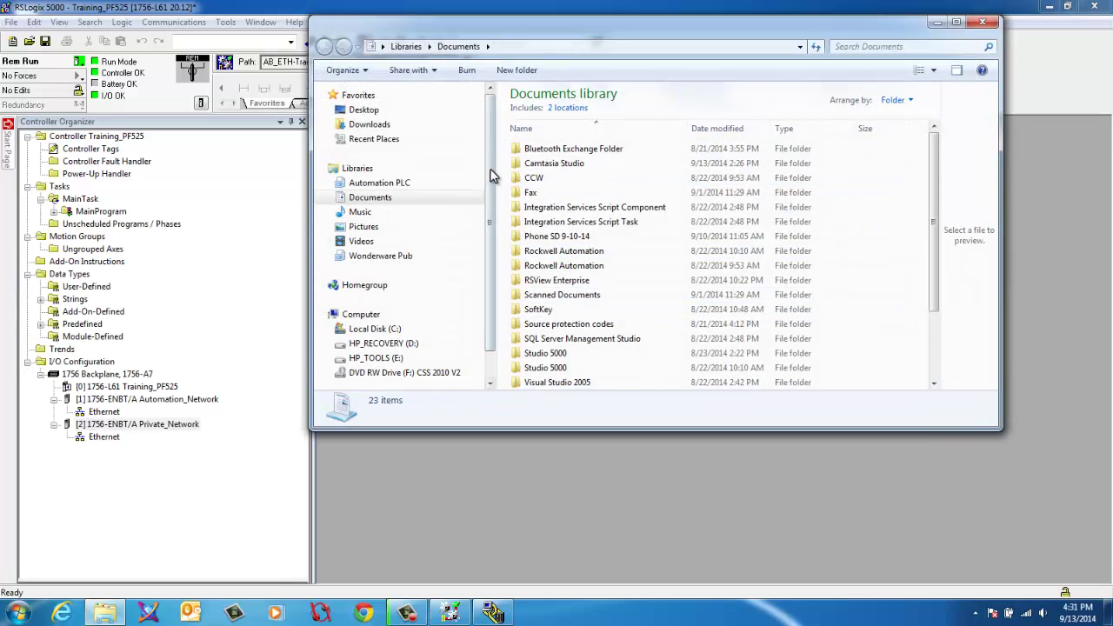
{"action": "left_click", "coordinate": [347, 184]}
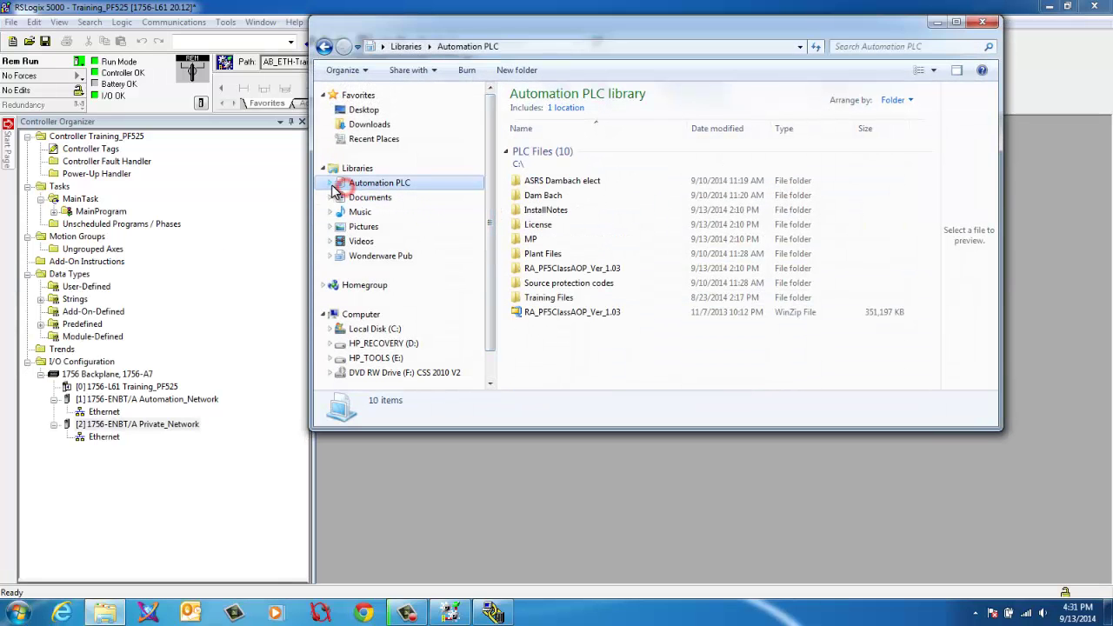
{"action": "mouse_move", "coordinate": [548, 319]}
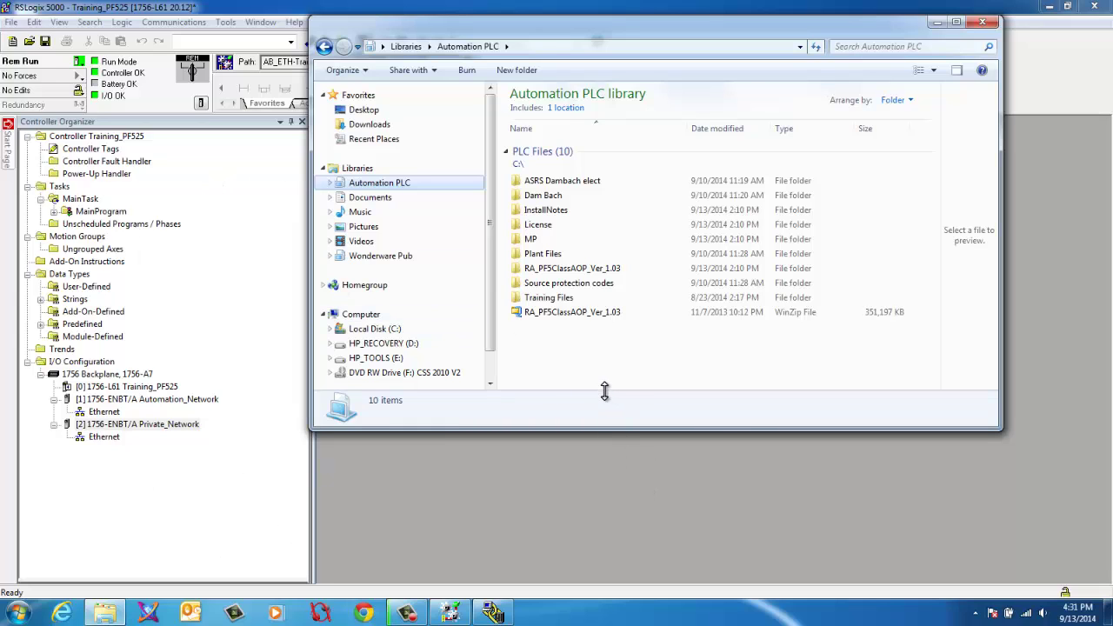
{"action": "left_click", "coordinate": [980, 30]}
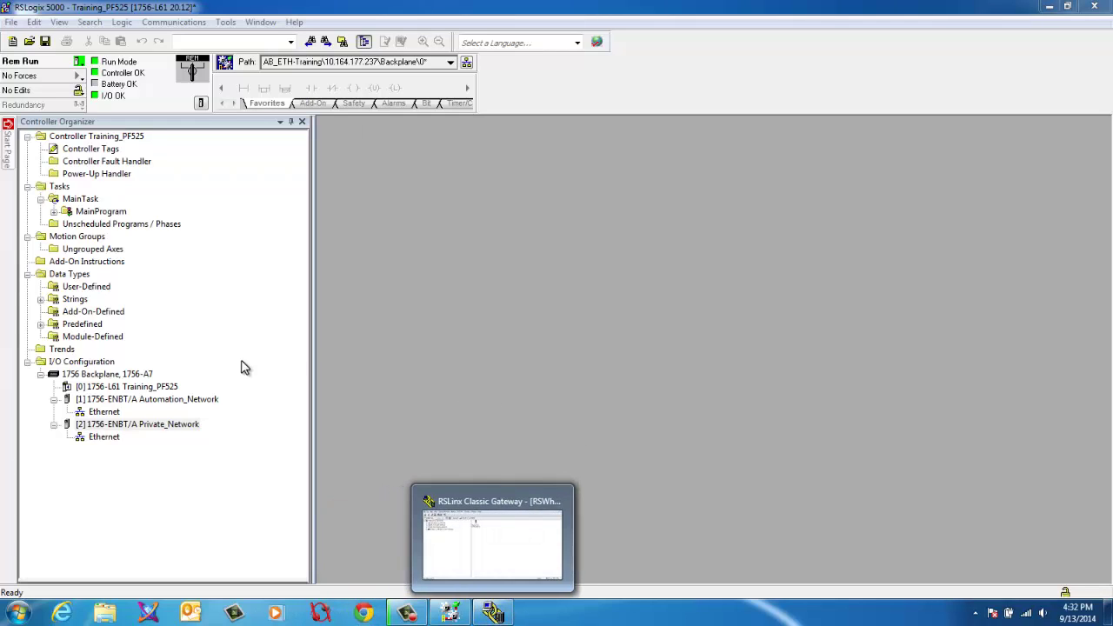
- In RSLinx Classic, expand AB_ETH-Training, the 10.164.177.237 bridge and its backplane
{"action": "left_click", "coordinate": [104, 436]}
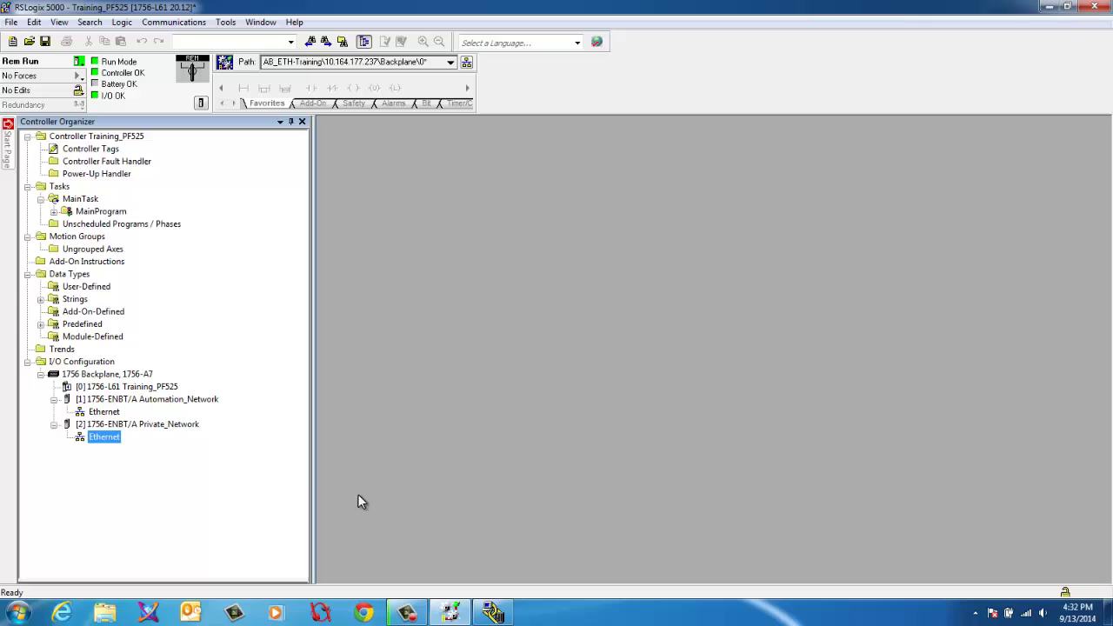
{"action": "left_click", "coordinate": [104, 411]}
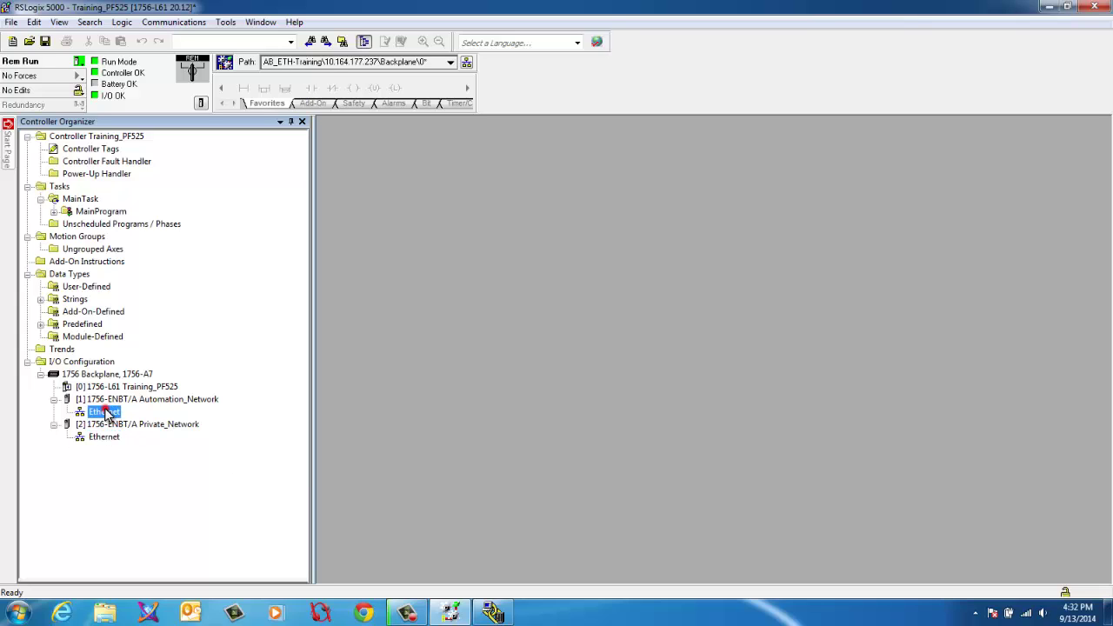
{"action": "left_click", "coordinate": [492, 613]}
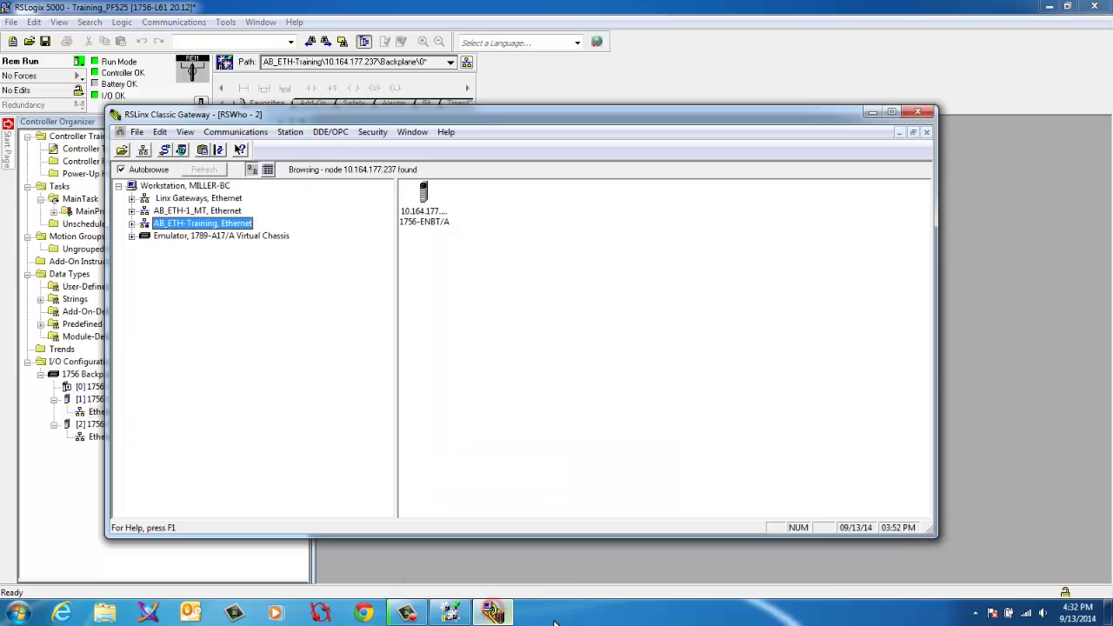
{"action": "left_click", "coordinate": [132, 223]}
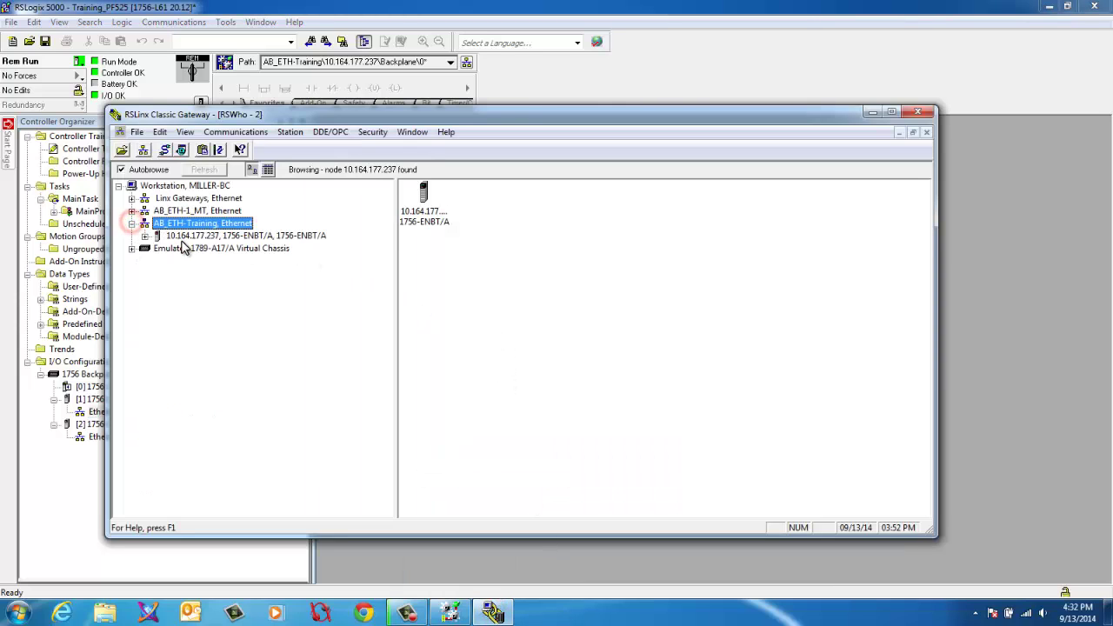
{"action": "left_click", "coordinate": [145, 236]}
{"action": "left_click", "coordinate": [158, 248]}
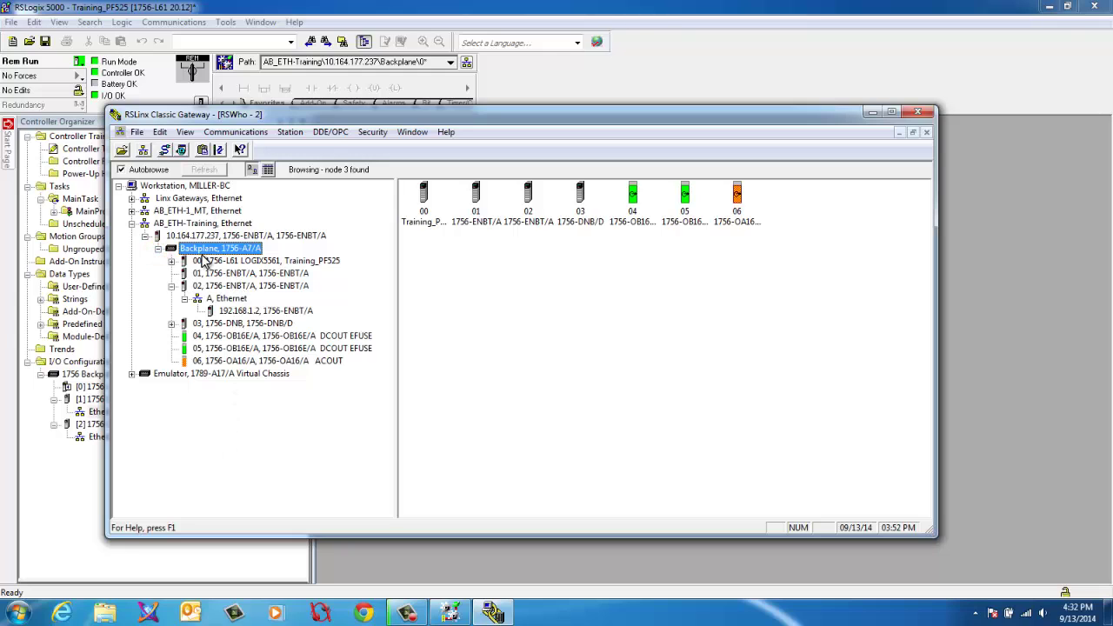
- Step through the backplane modules to the A, Ethernet port of the slot 02 ENBT
{"action": "left_click", "coordinate": [200, 224]}
{"action": "left_click", "coordinate": [198, 249]}
{"action": "left_click", "coordinate": [200, 235]}
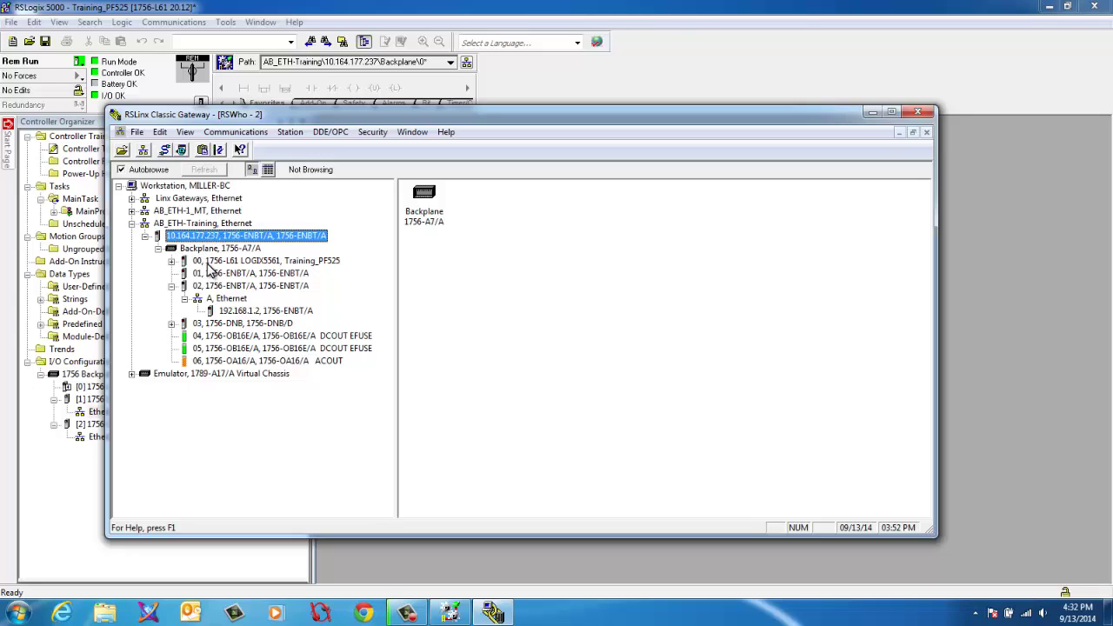
{"action": "left_click", "coordinate": [207, 264]}
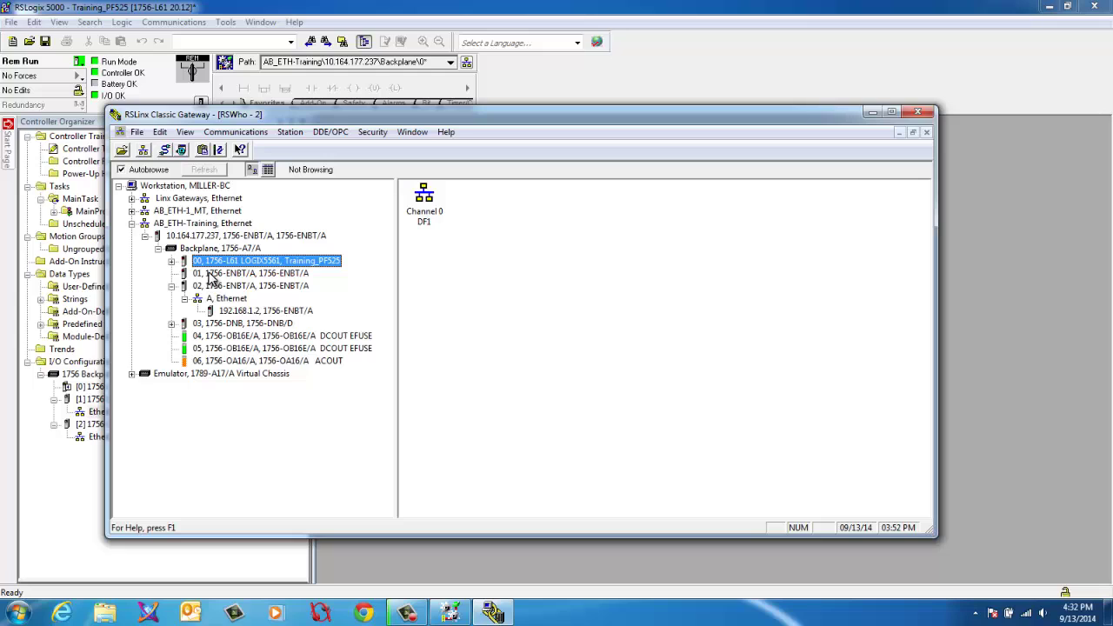
{"action": "left_click", "coordinate": [193, 236]}
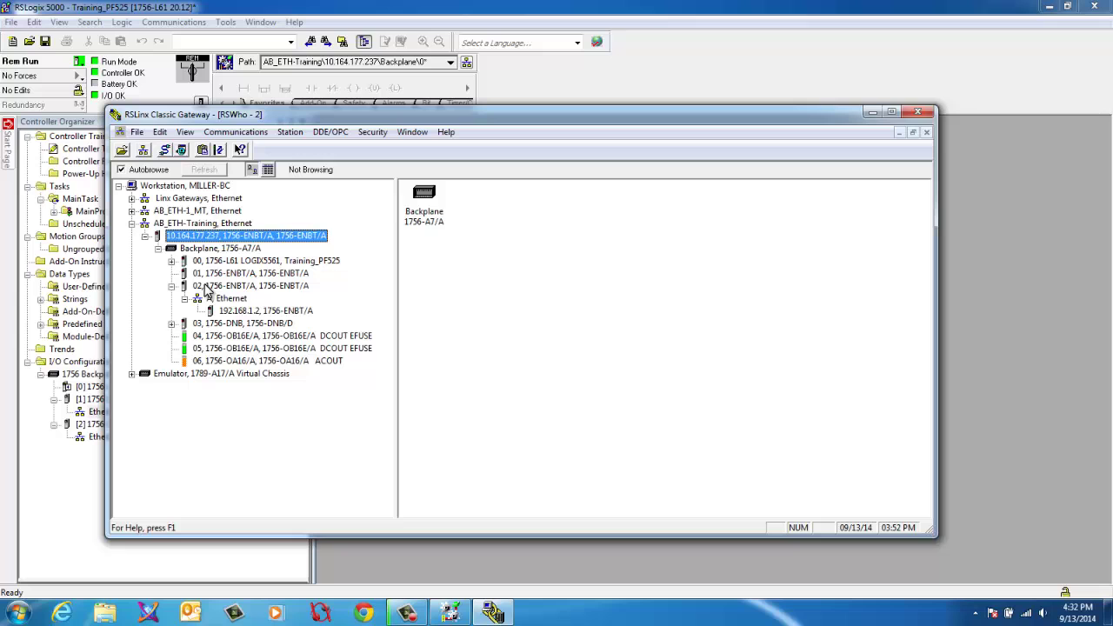
{"action": "left_click", "coordinate": [207, 287]}
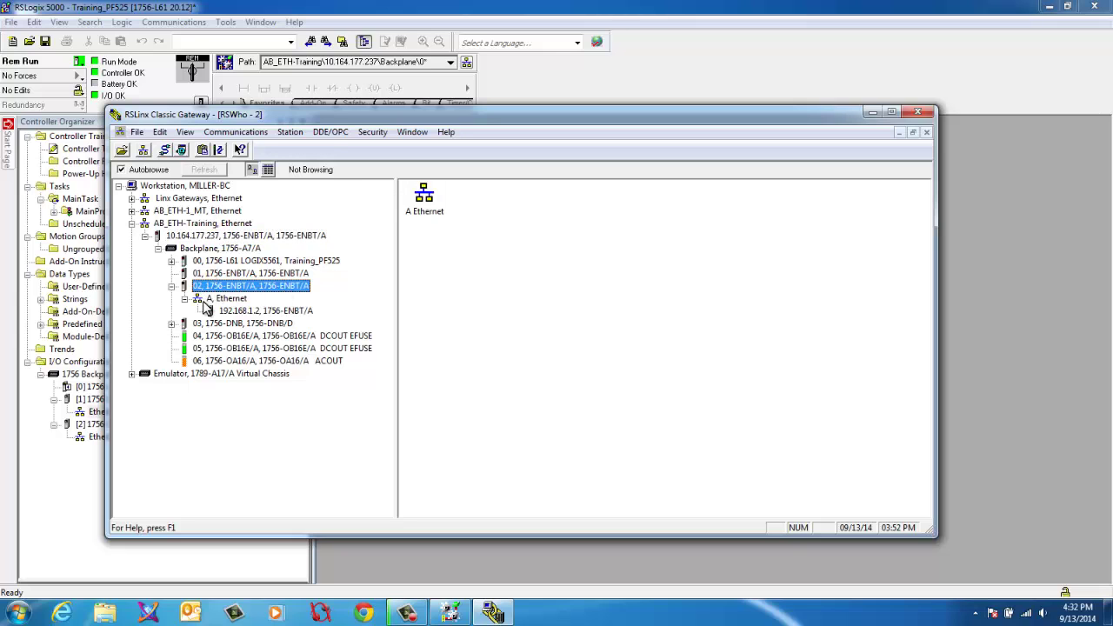
{"action": "left_click", "coordinate": [217, 298]}
- Add 192.168.1.102 as an expected address on A, Ethernet and select the PowerFlex 525
{"action": "right_click", "coordinate": [225, 300]}
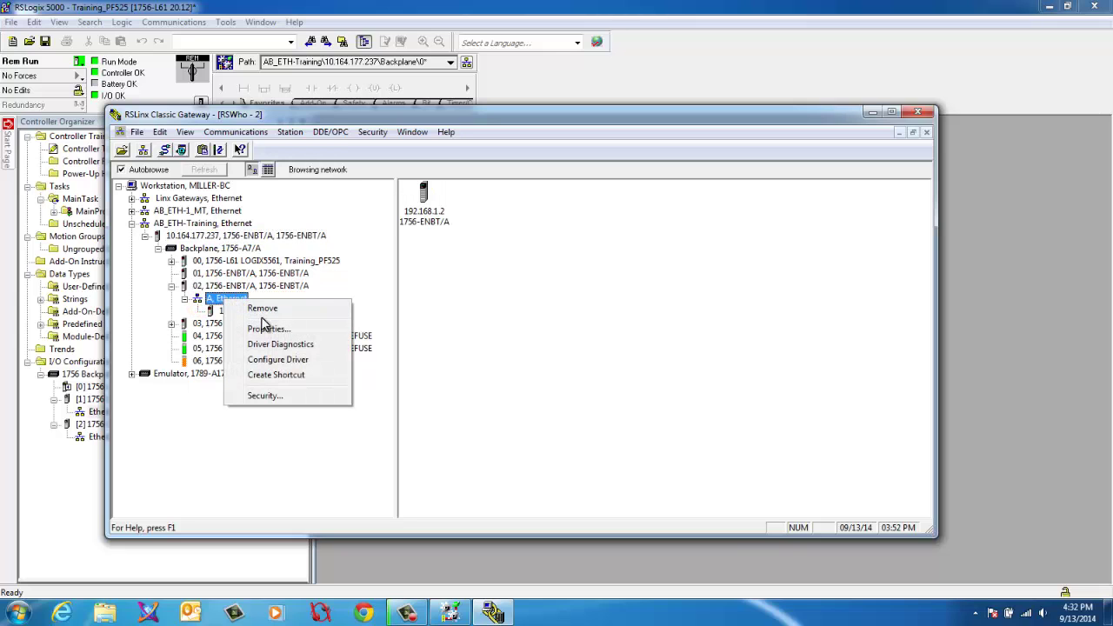
{"action": "left_click", "coordinate": [267, 328]}
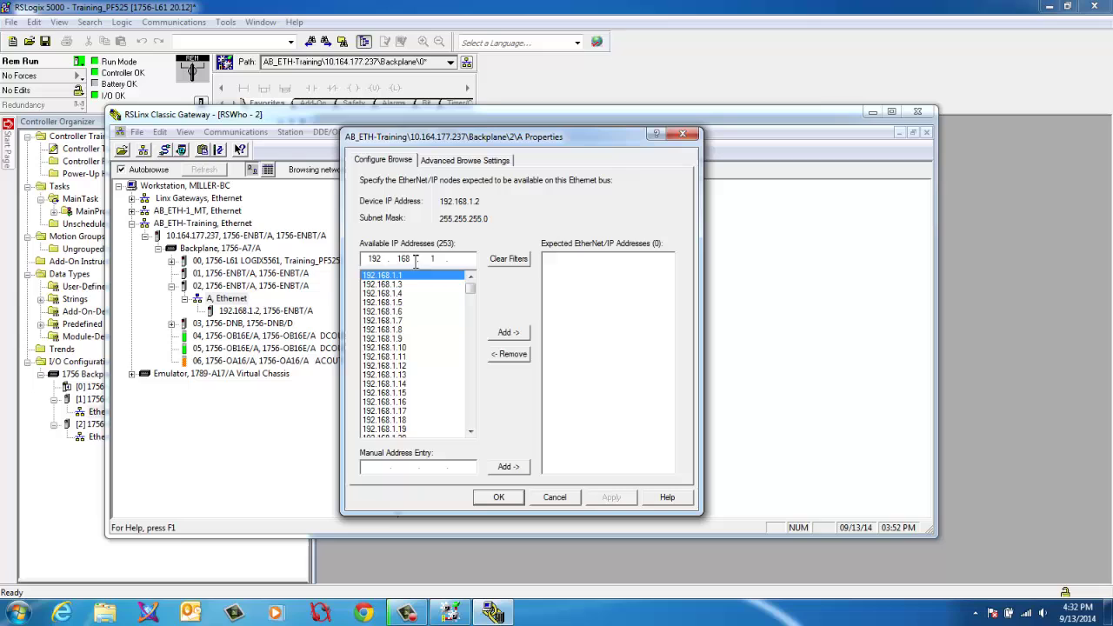
{"action": "left_click", "coordinate": [465, 259]}
{"action": "type", "text": "102"}
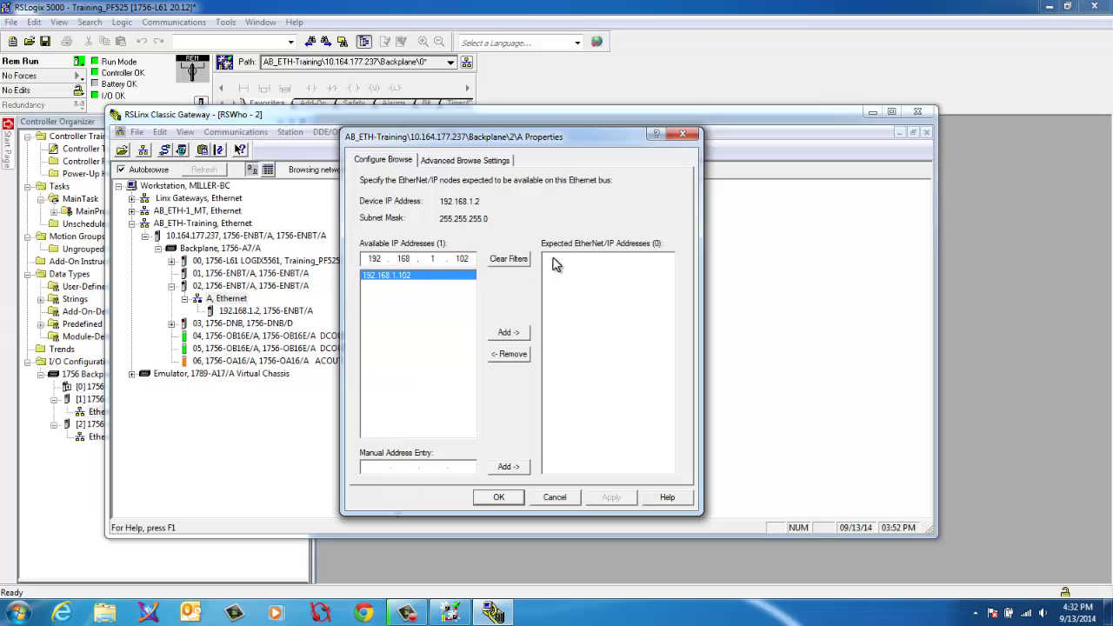
{"action": "left_click", "coordinate": [509, 333]}
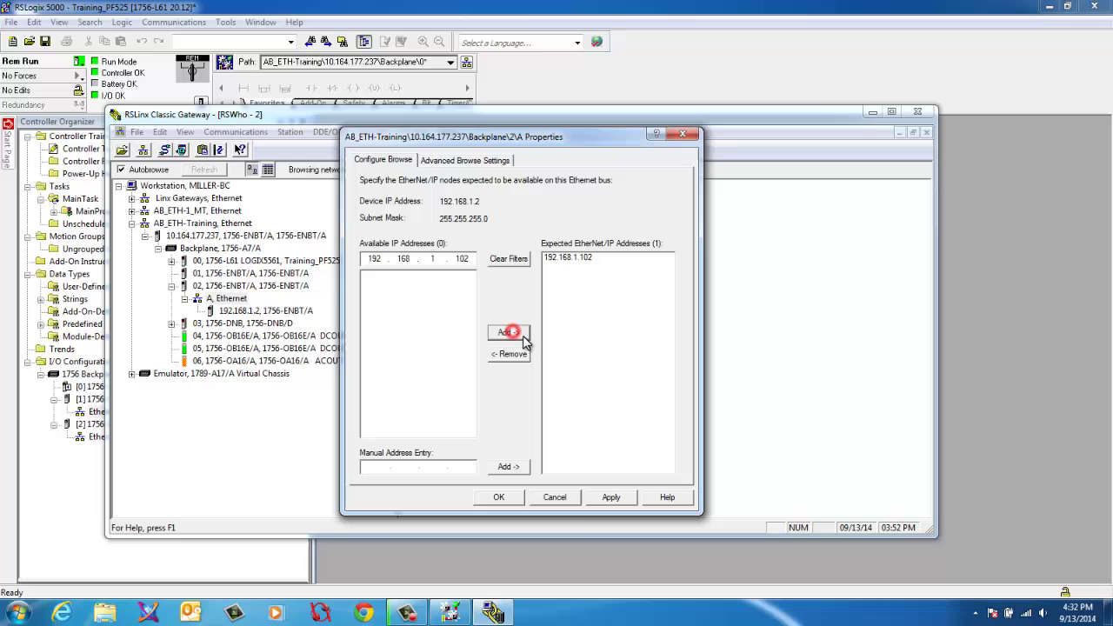
{"action": "left_click", "coordinate": [613, 498]}
{"action": "left_click", "coordinate": [509, 498]}
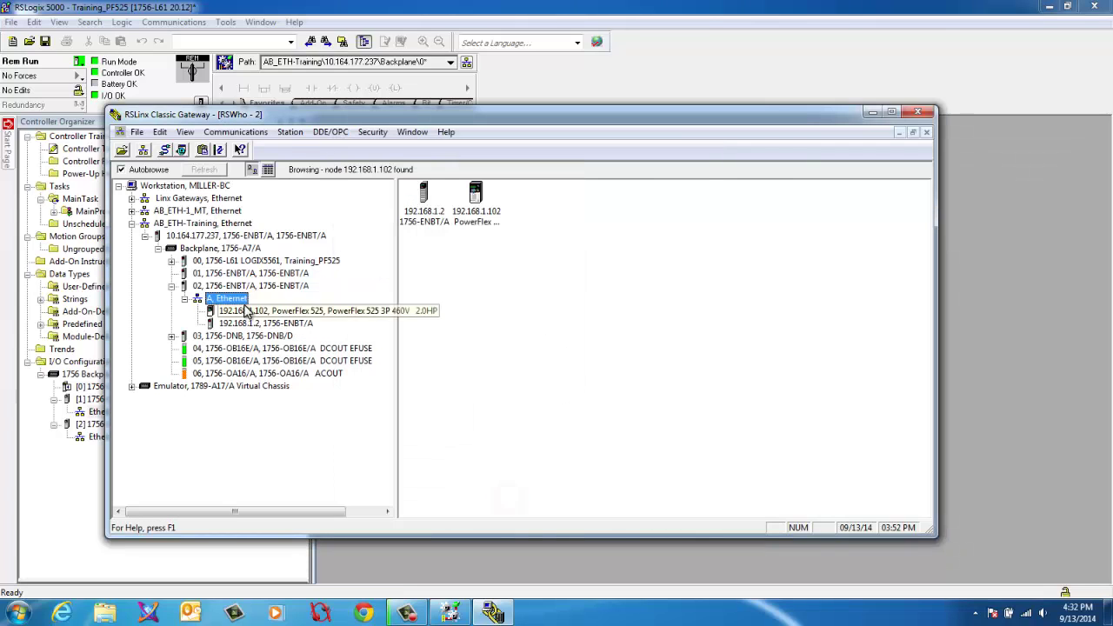
{"action": "left_click", "coordinate": [249, 311]}
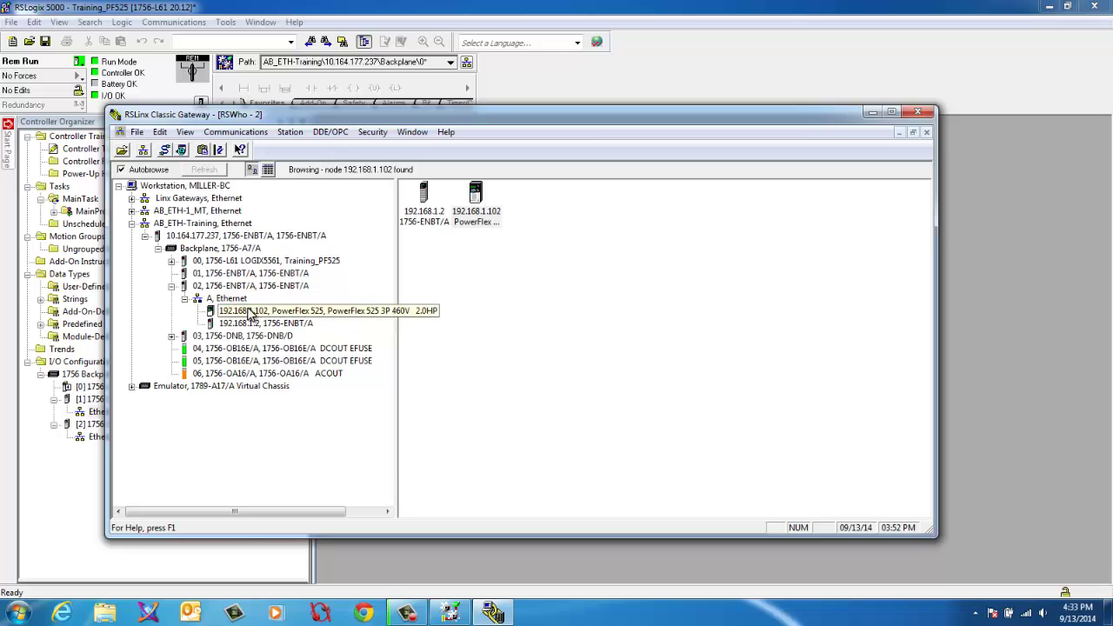
- Close RSLinx and run Discover Modules on the Private_Network Ethernet, showing the PowerFlex 525 at 192.168.1.102
{"action": "left_click", "coordinate": [918, 111]}
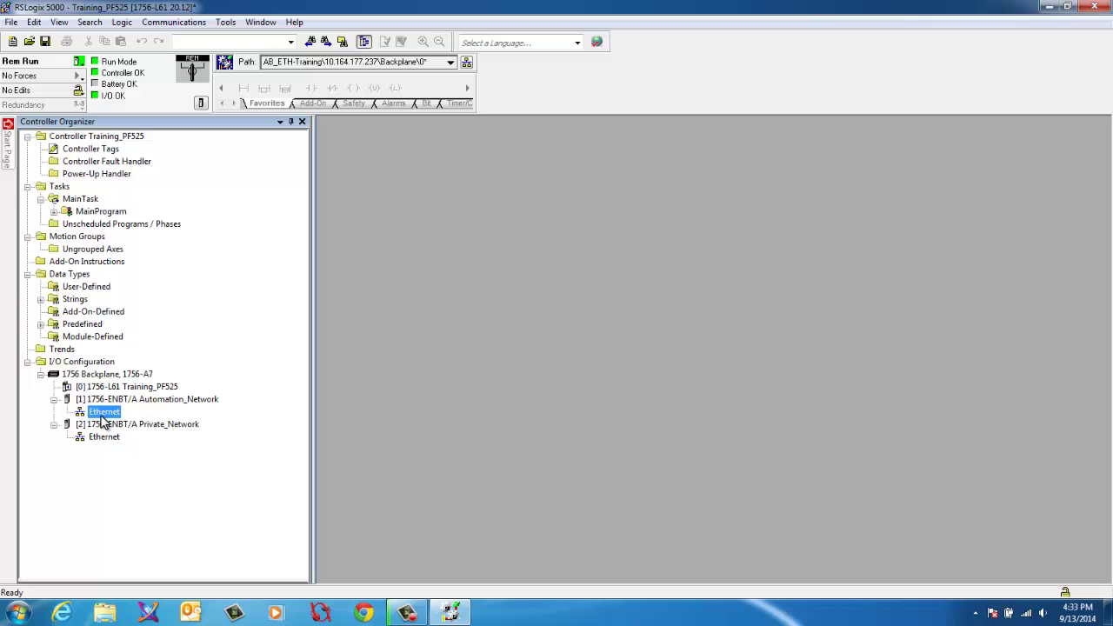
{"action": "right_click", "coordinate": [103, 419]}
{"action": "left_click", "coordinate": [103, 438]}
{"action": "left_click", "coordinate": [101, 437]}
{"action": "right_click", "coordinate": [100, 438]}
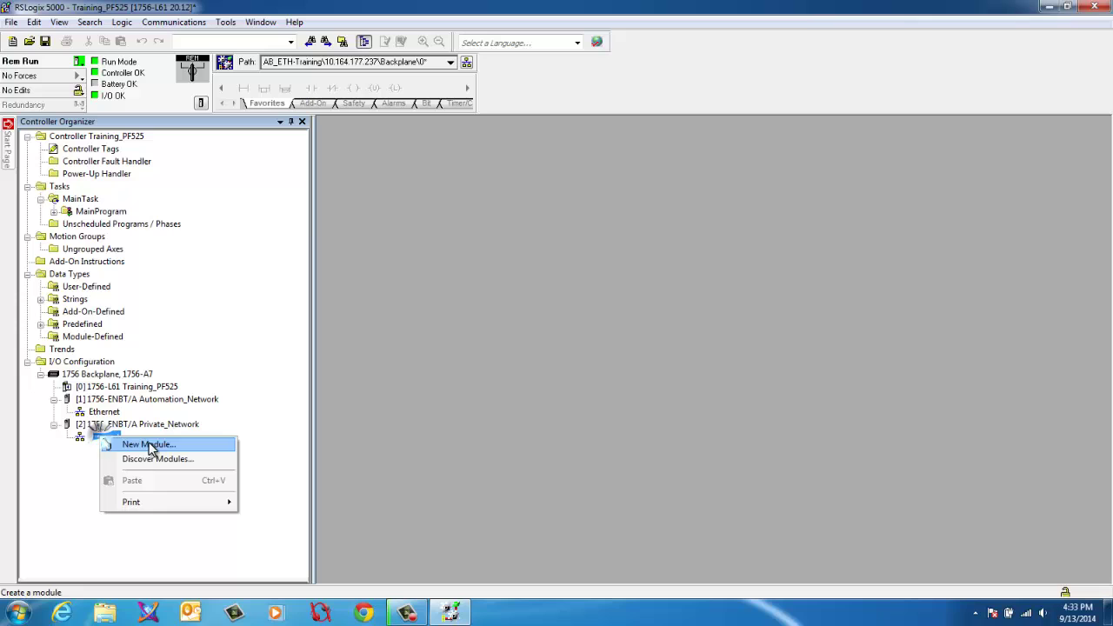
{"action": "left_click", "coordinate": [155, 458]}
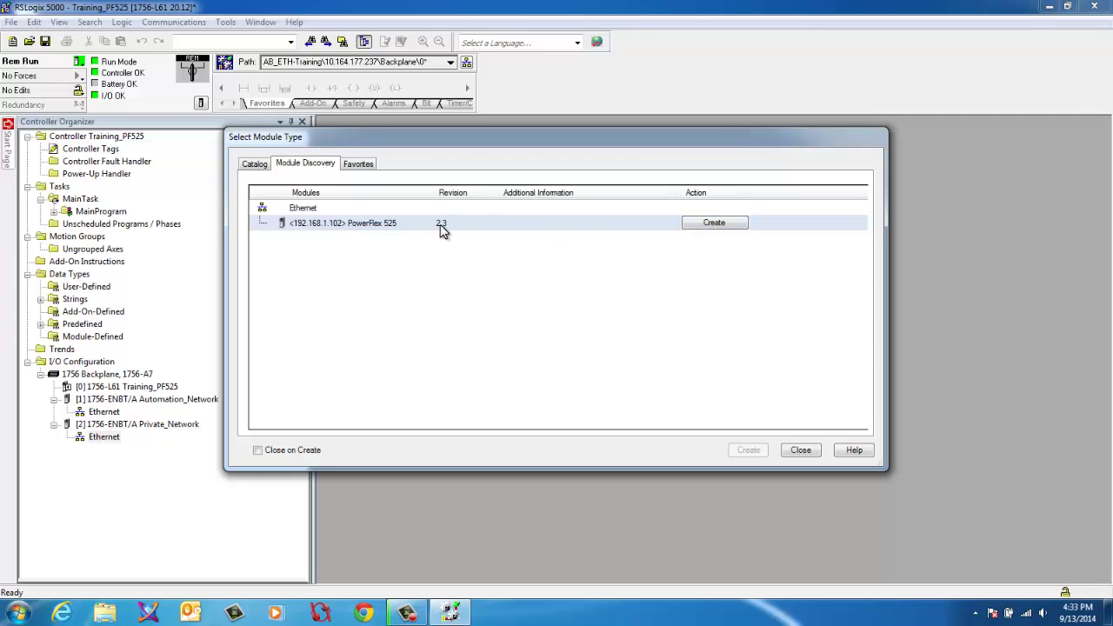
{"action": "left_click", "coordinate": [801, 451]}
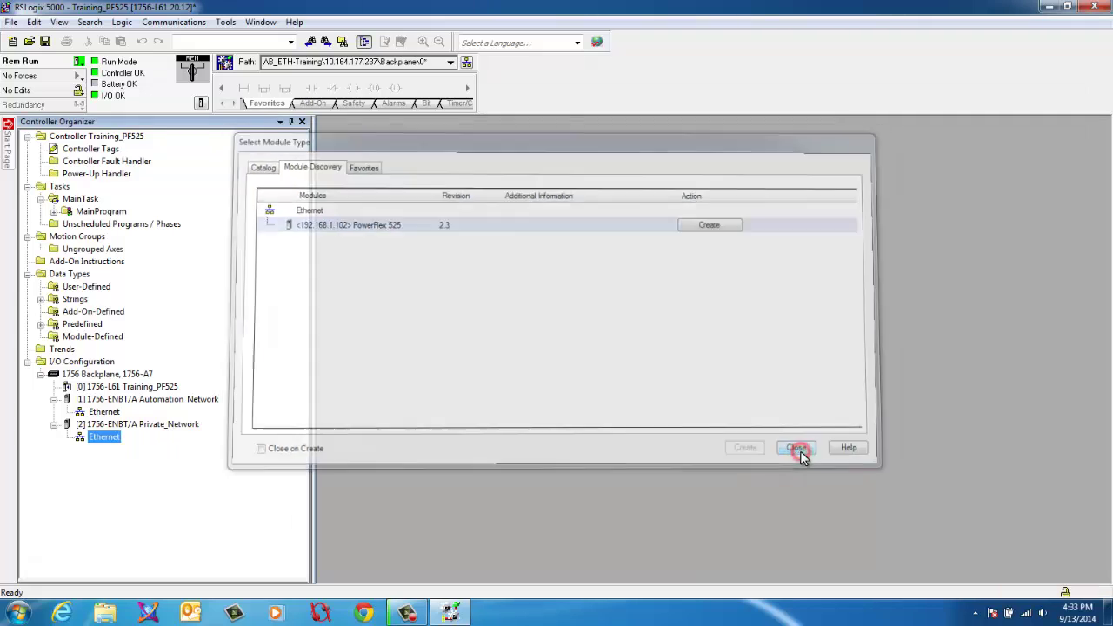
- Search the catalog for 'powerfle' and create a PowerFlex 525-EENET module on the Private_Network Ethernet
{"action": "right_click", "coordinate": [115, 444]}
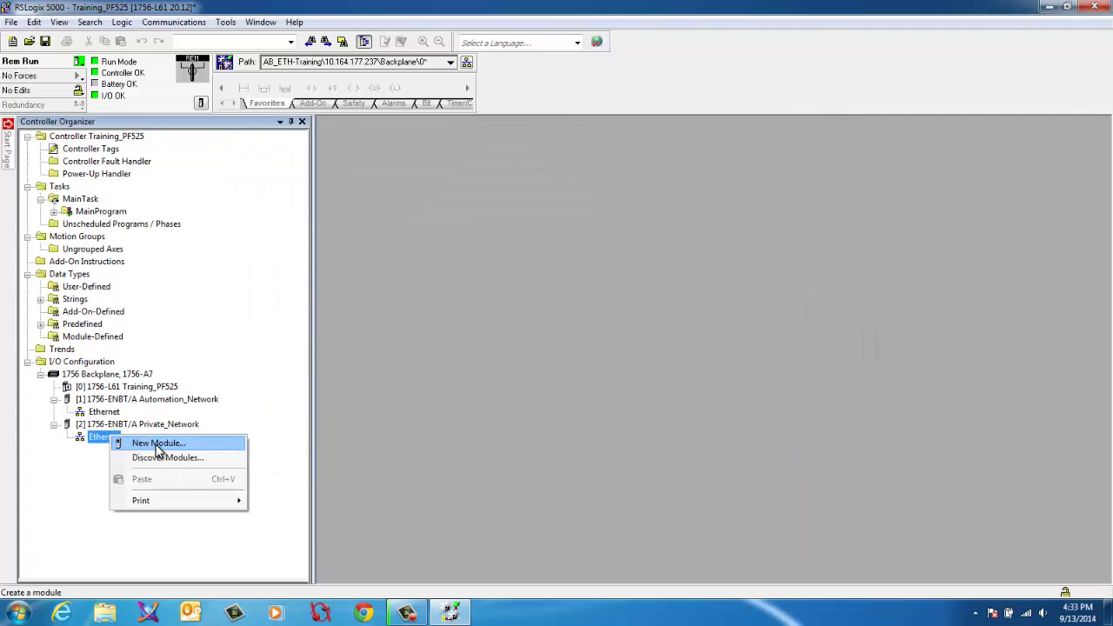
{"action": "left_click", "coordinate": [156, 444]}
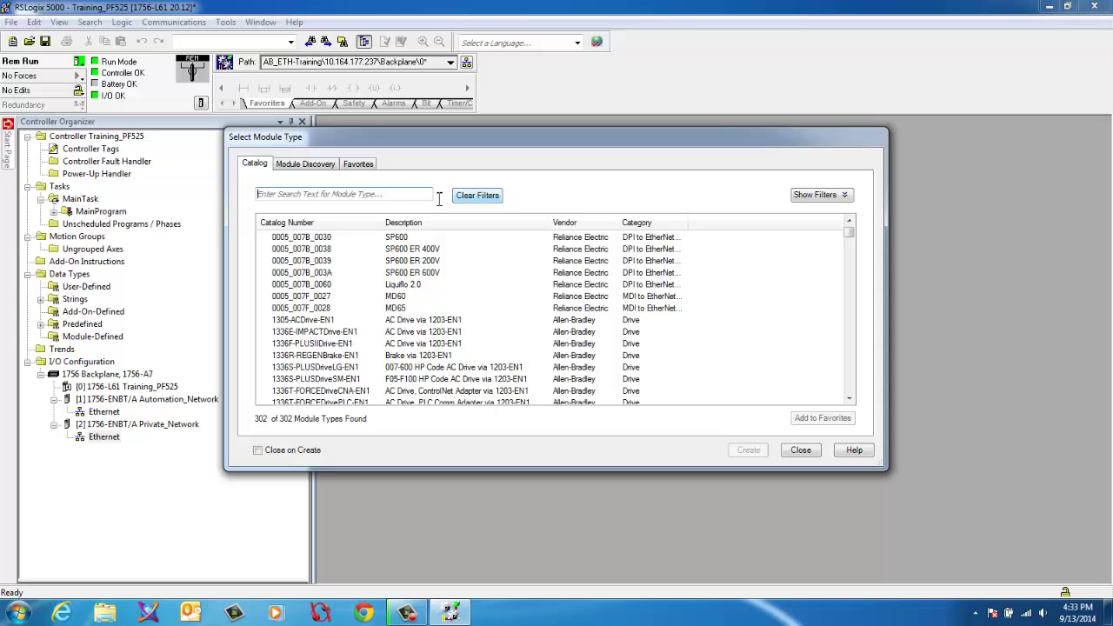
{"action": "left_click", "coordinate": [400, 196]}
{"action": "type", "text": "pow"}
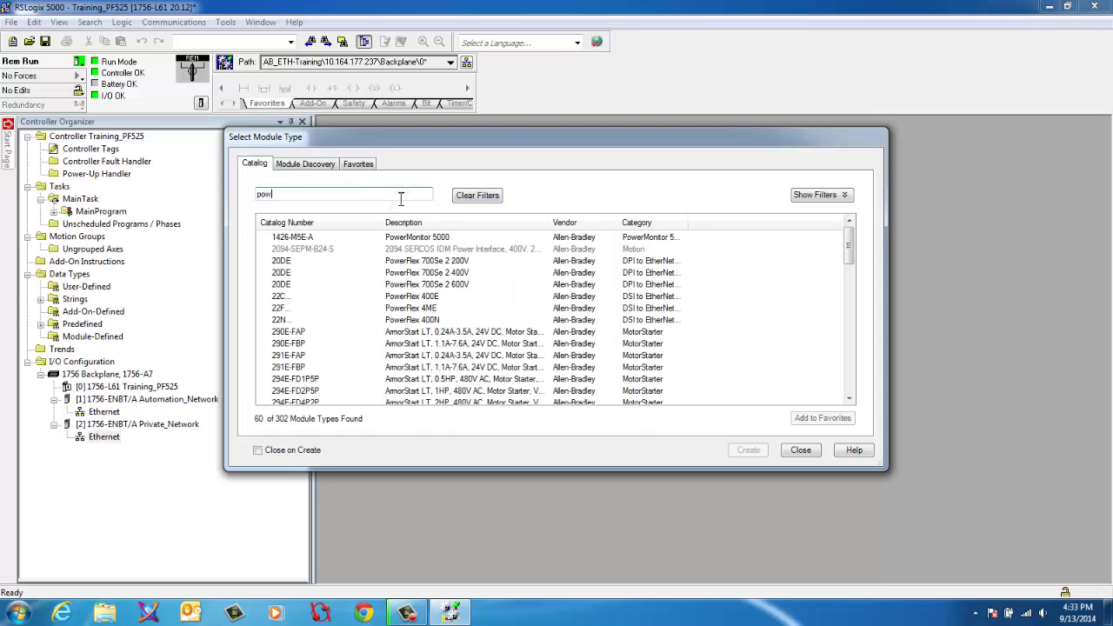
{"action": "type", "text": "erflex"}
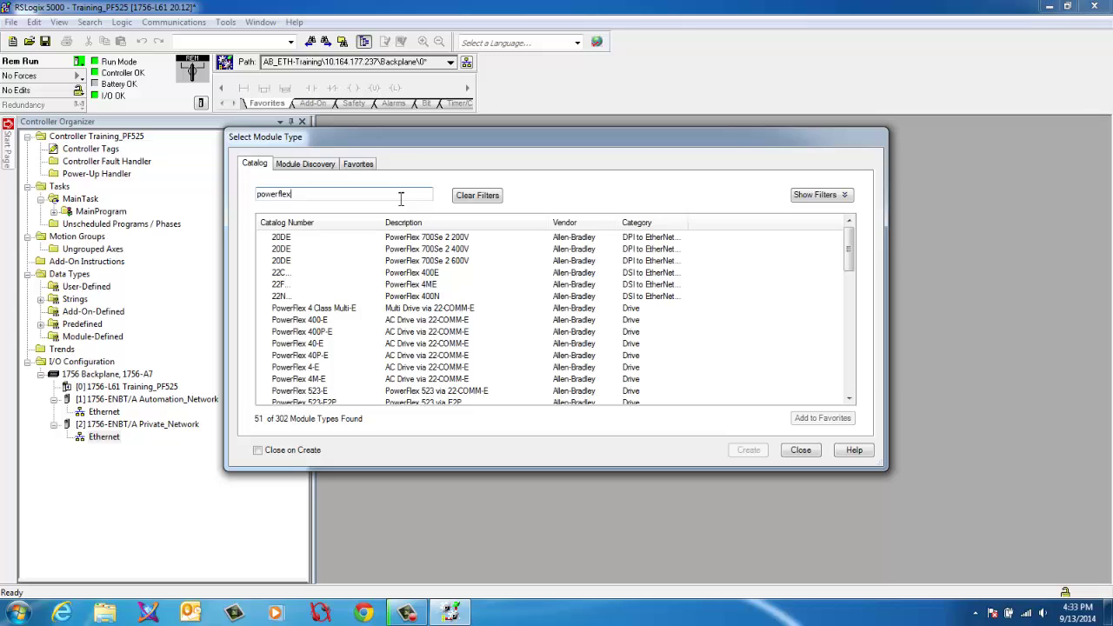
{"action": "left_click", "coordinate": [360, 391]}
{"action": "scroll", "coordinate": [362, 390], "scroll_direction": "down", "scroll_amount": 4}
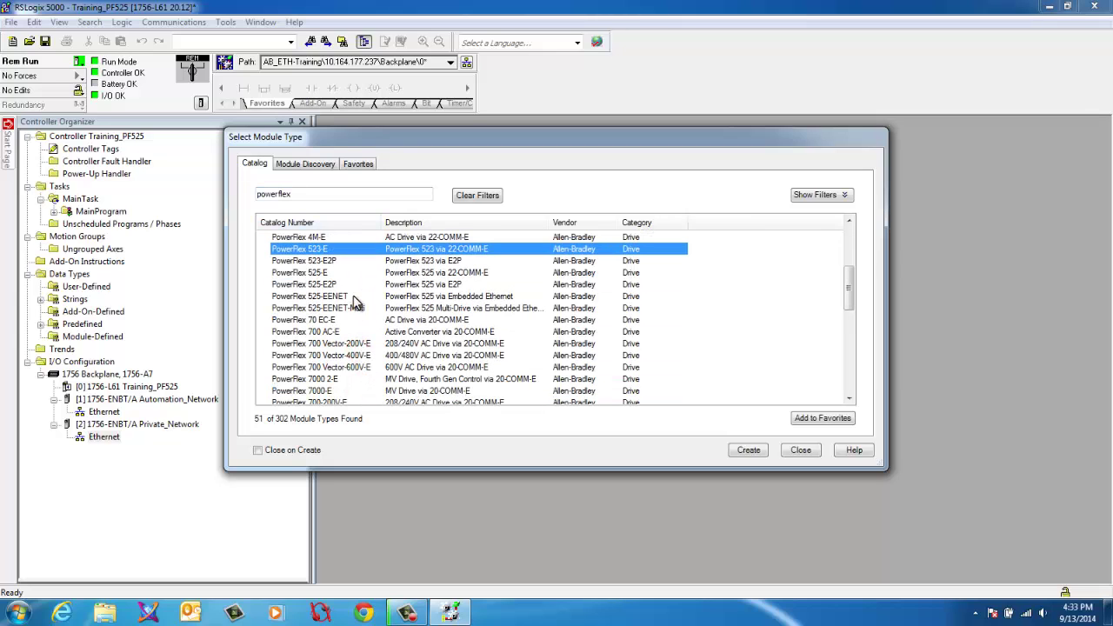
{"action": "left_click", "coordinate": [355, 298]}
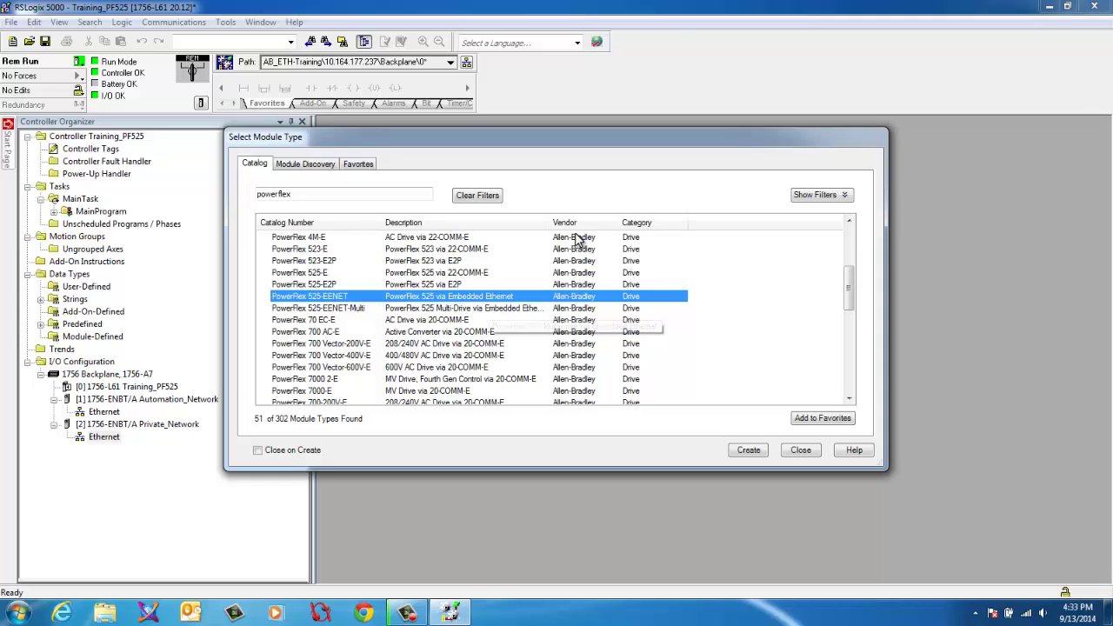
{"action": "left_click_drag", "start_coordinate": [552, 223], "coordinate": [584, 225]}
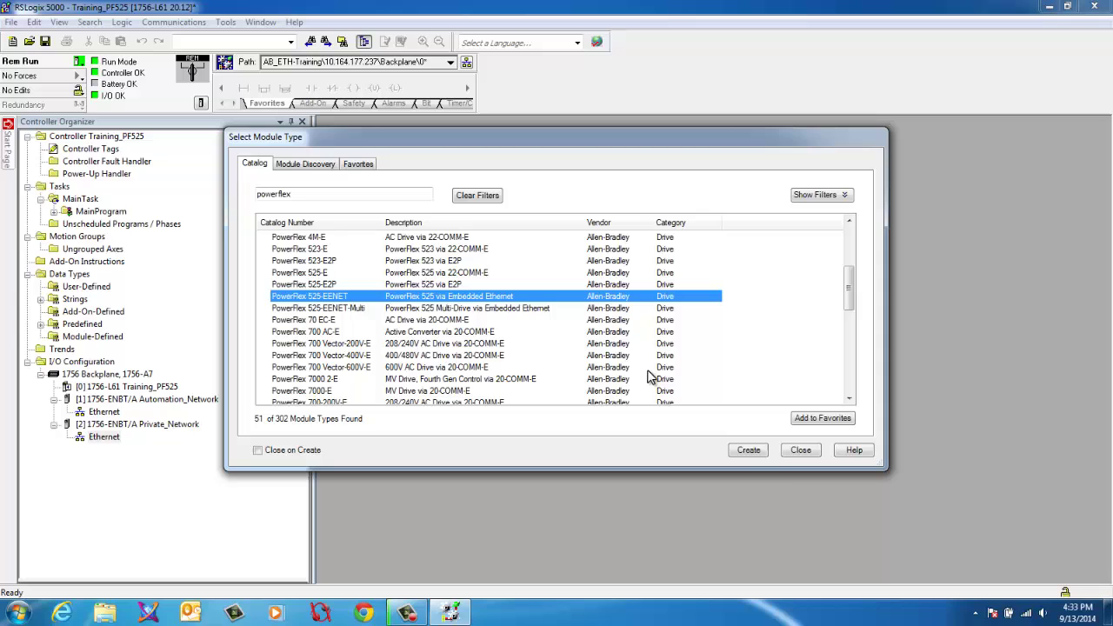
{"action": "left_click", "coordinate": [750, 450]}
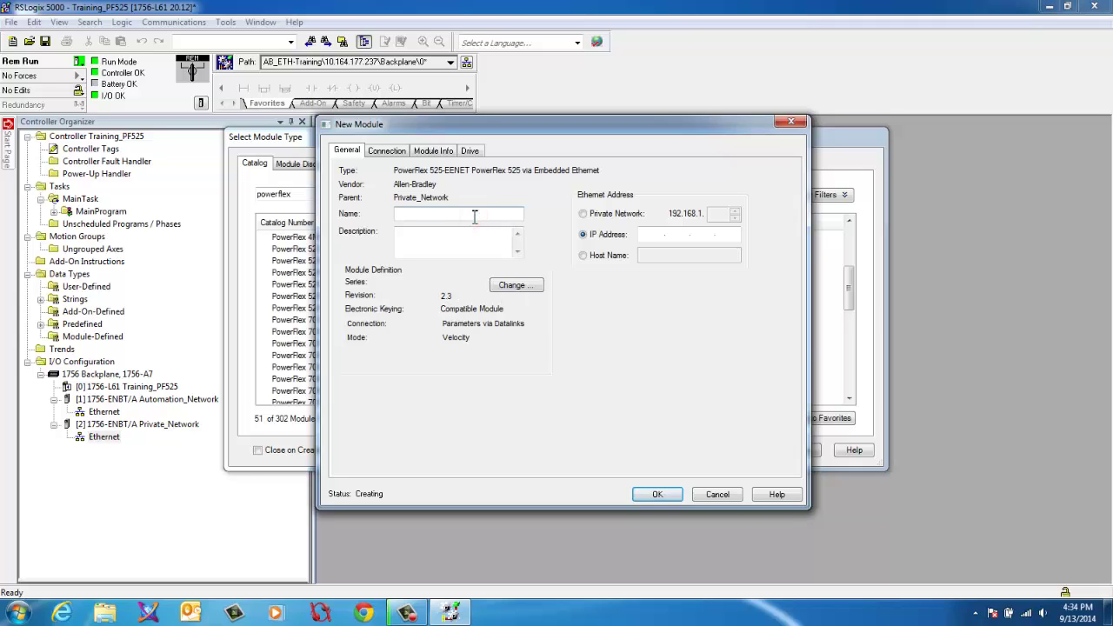
- Enter Pump_1 as the module name and choose private address 192.168.1.102
{"action": "type", "text": "Pump_1"}
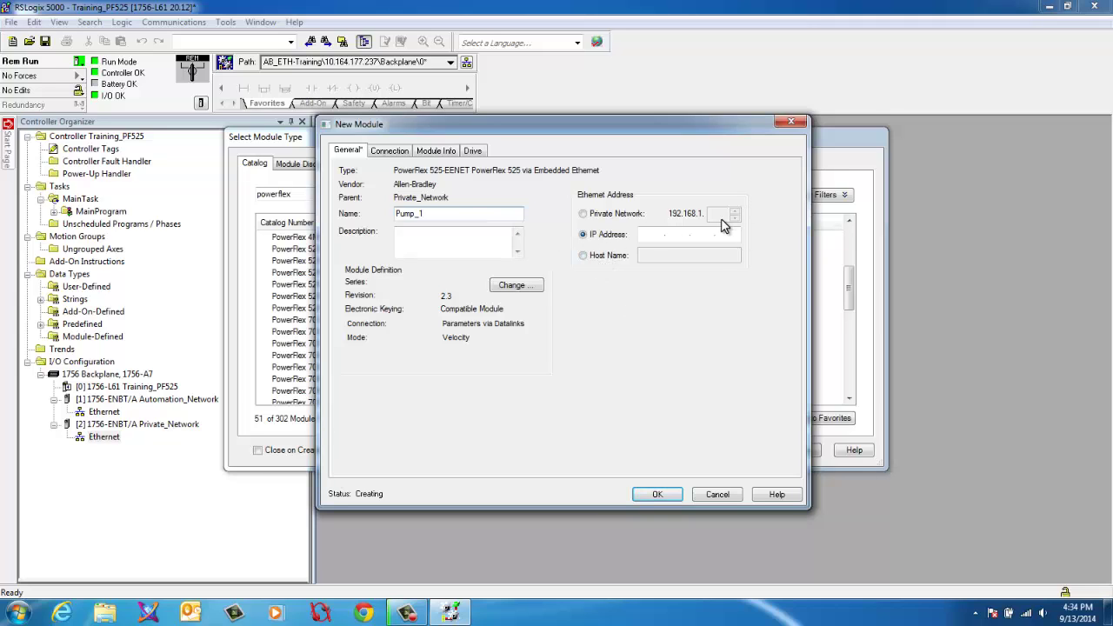
{"action": "left_click", "coordinate": [582, 214]}
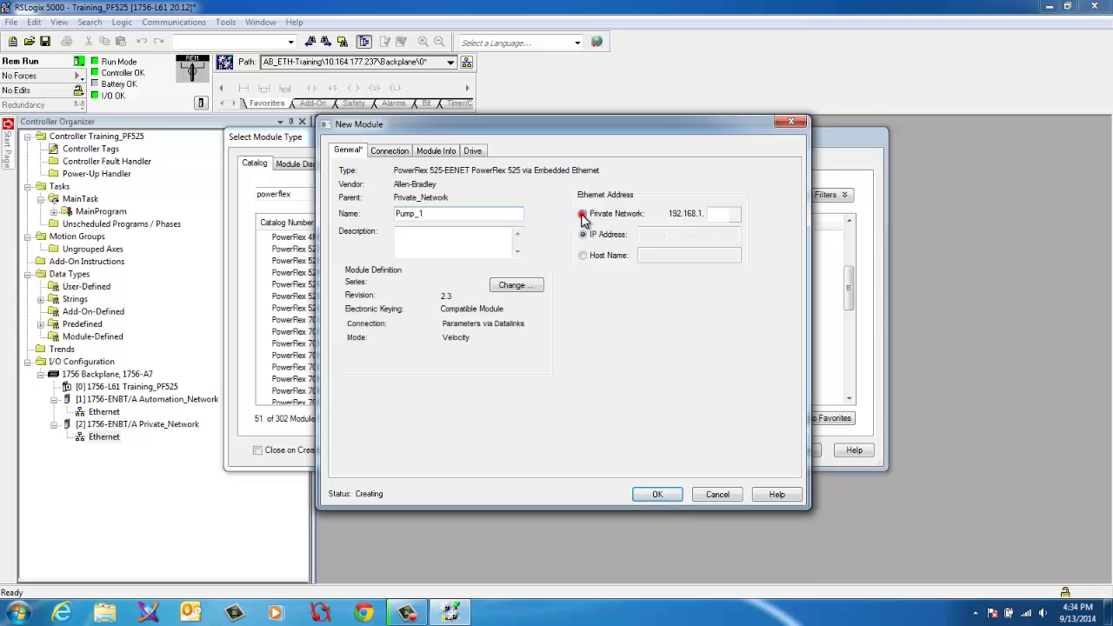
{"action": "left_click", "coordinate": [715, 213]}
{"action": "type", "text": "102"}
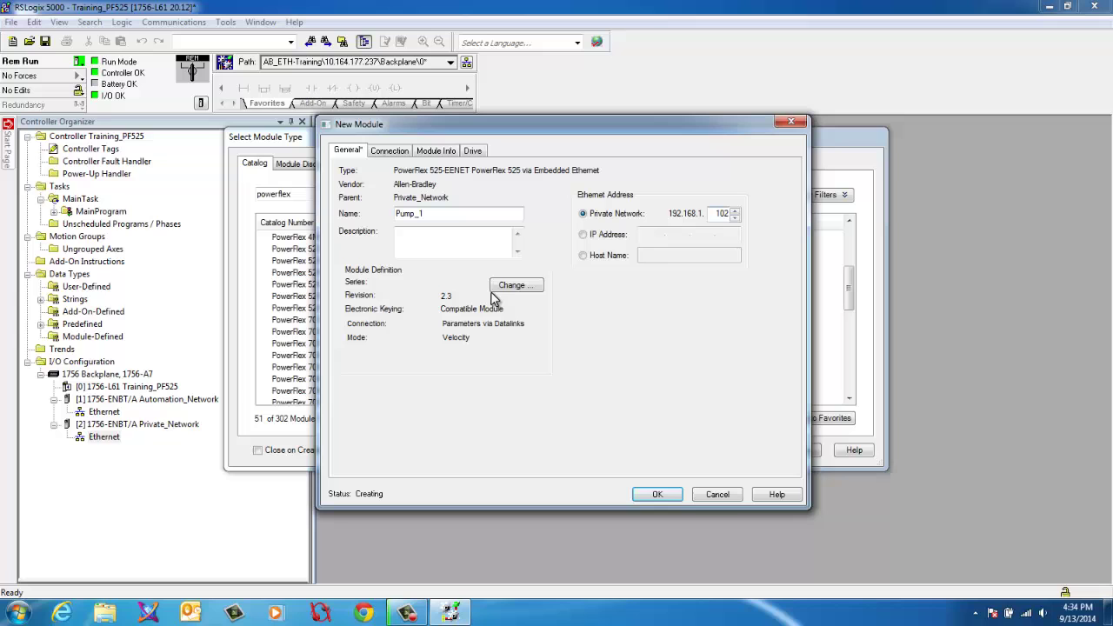
- Open the module definition's Change dialog and choose Match Drive
{"action": "left_click", "coordinate": [517, 293]}
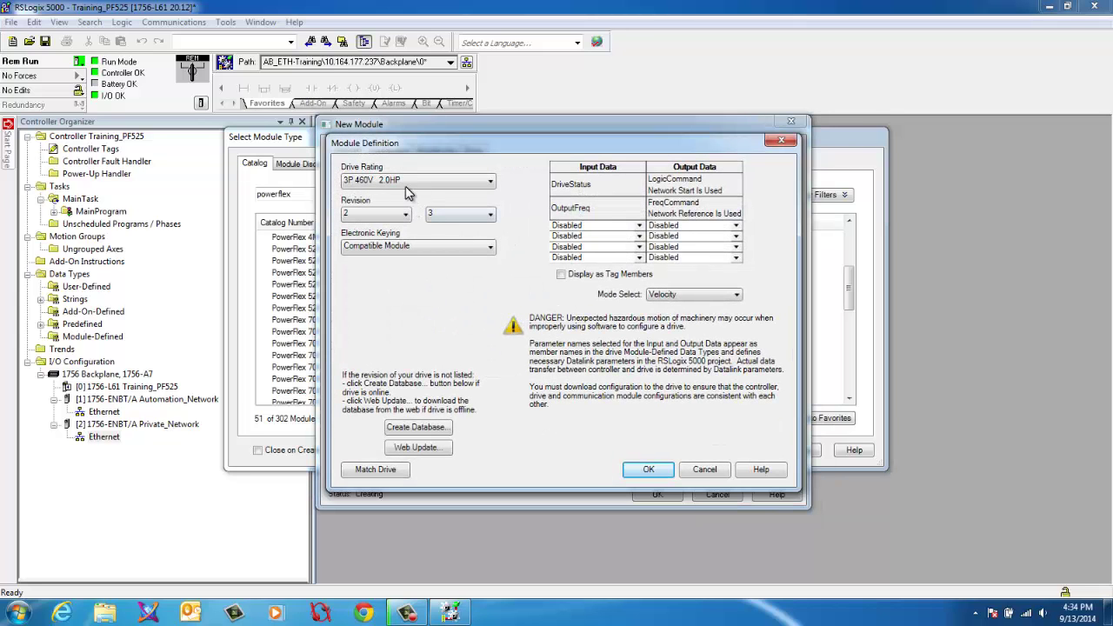
{"action": "left_click", "coordinate": [376, 468]}
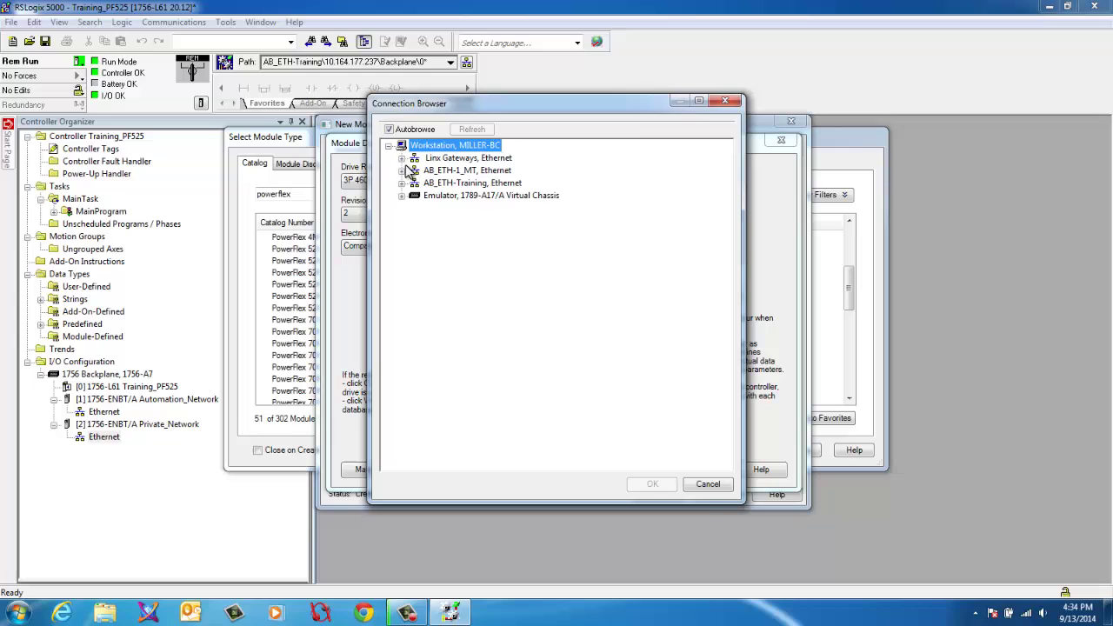
{"action": "left_click_drag", "start_coordinate": [439, 104], "coordinate": [452, 120]}
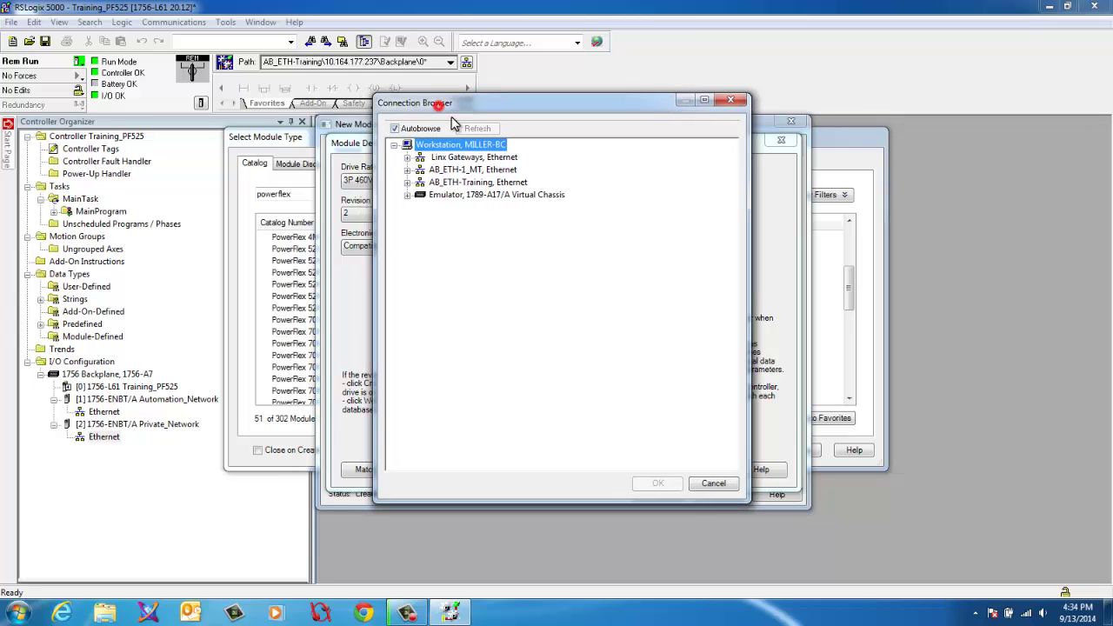
- Browse AB_ETH-Training > backplane slot 02 > Ethernet and select the drive at 192.168.1.102
{"action": "left_click", "coordinate": [408, 182]}
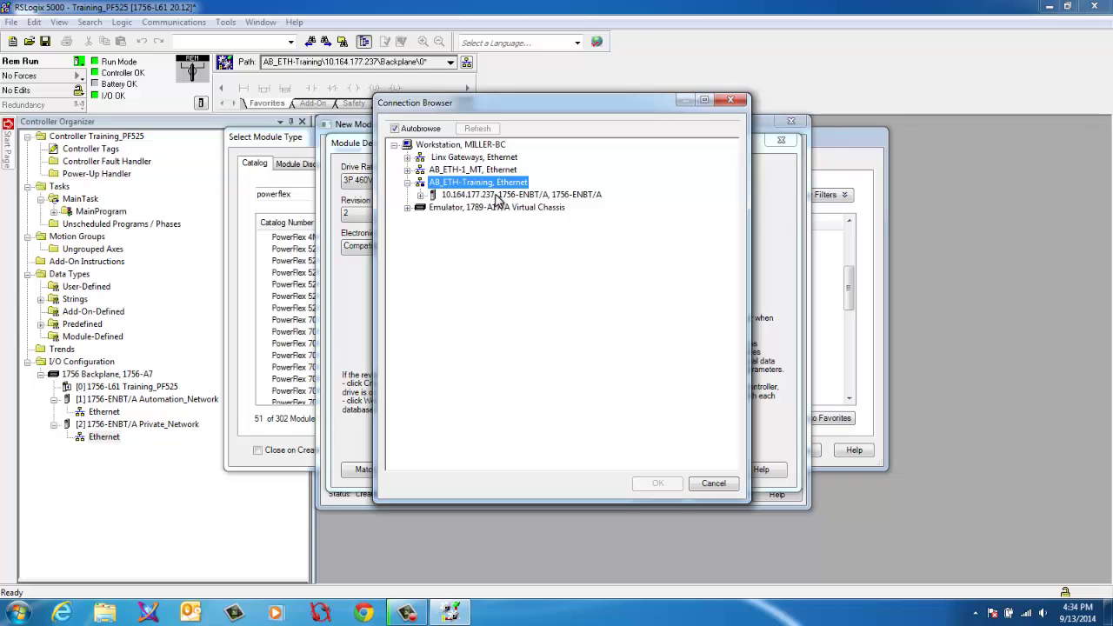
{"action": "left_click", "coordinate": [420, 194]}
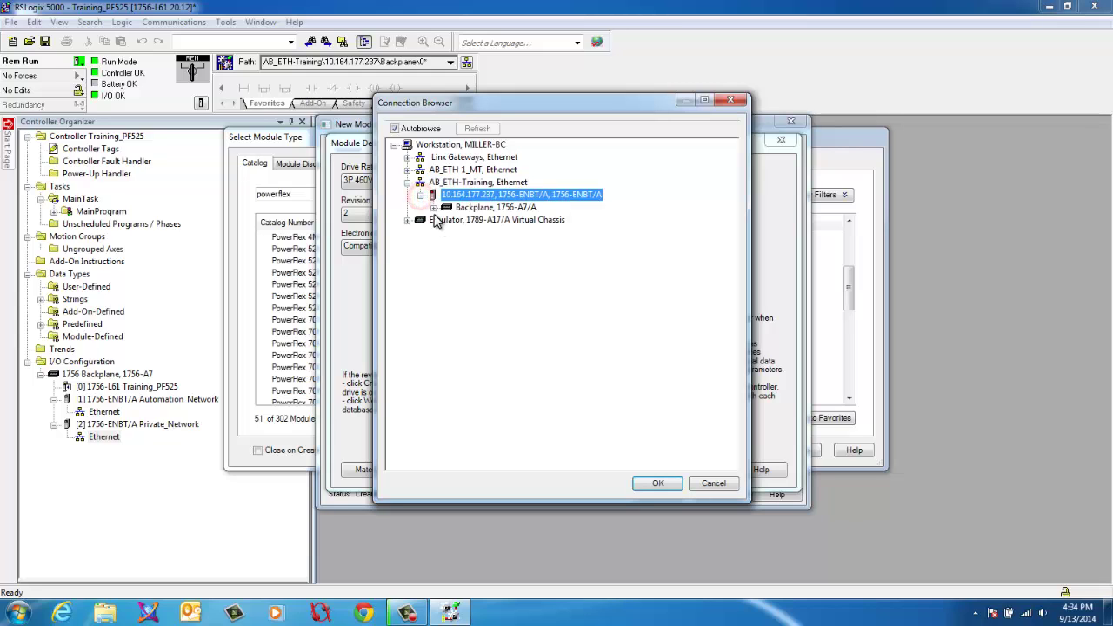
{"action": "left_click", "coordinate": [433, 207]}
{"action": "left_click", "coordinate": [513, 246]}
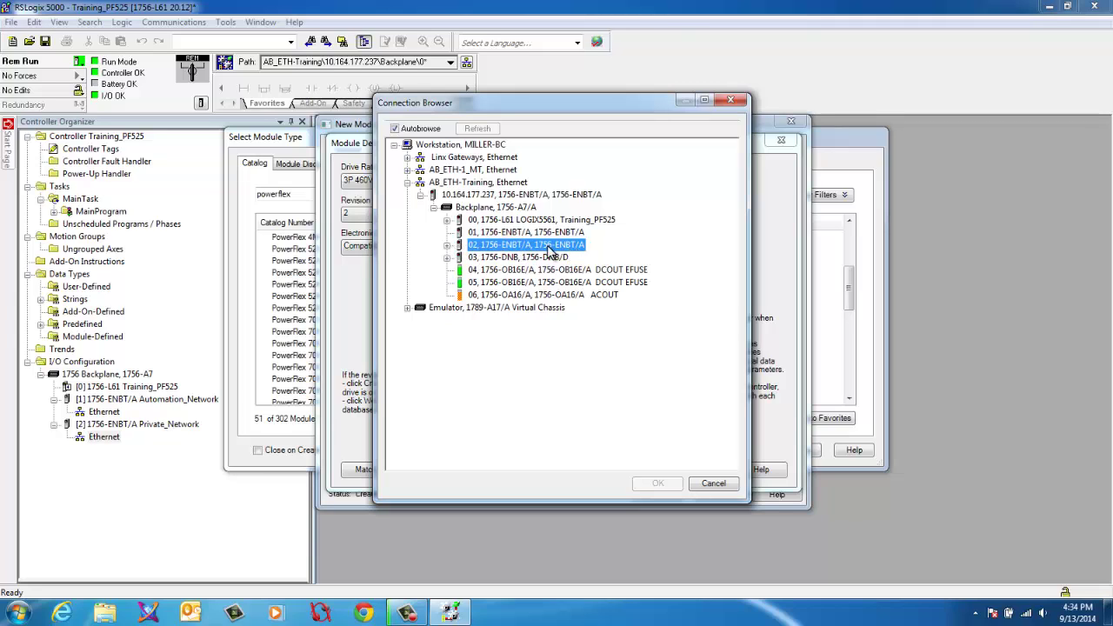
{"action": "left_click", "coordinate": [447, 245]}
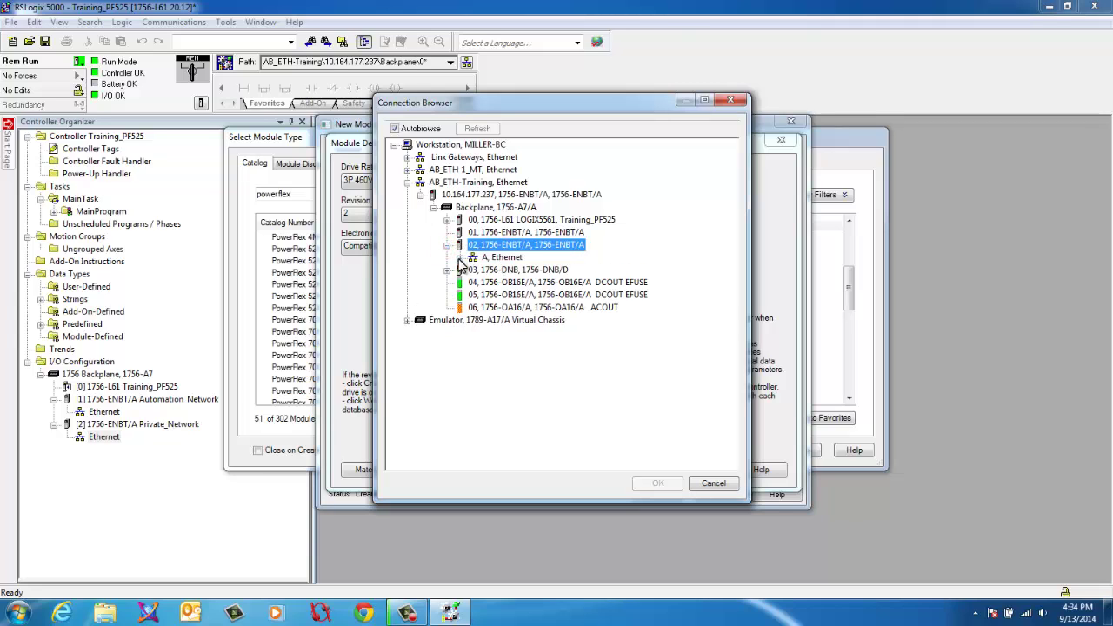
{"action": "left_click", "coordinate": [460, 258]}
{"action": "left_click", "coordinate": [545, 269]}
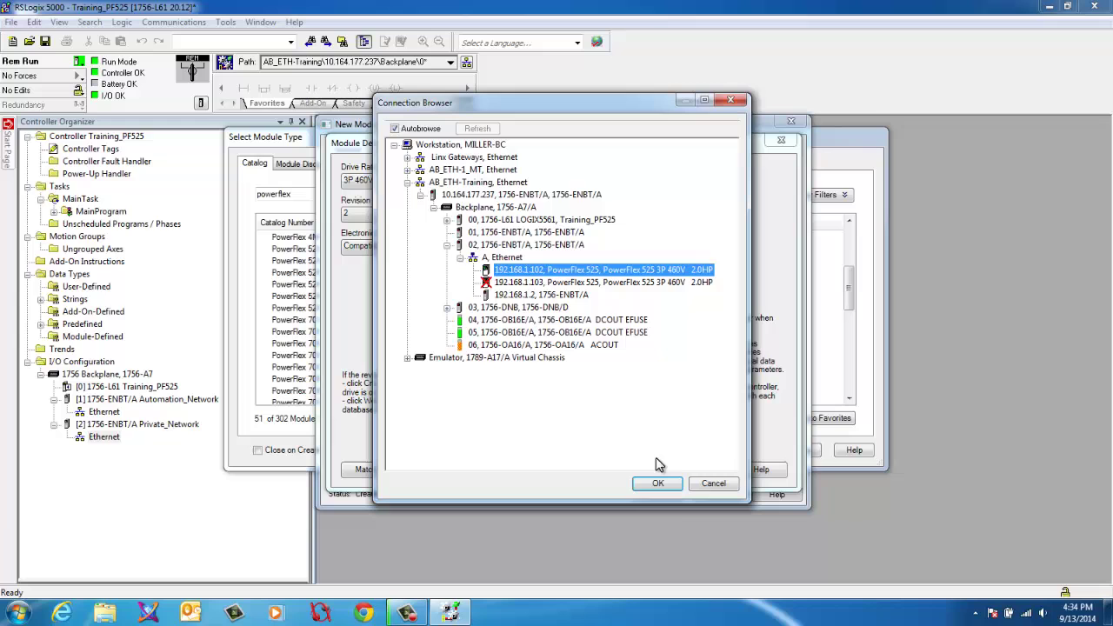
{"action": "left_click", "coordinate": [658, 484]}
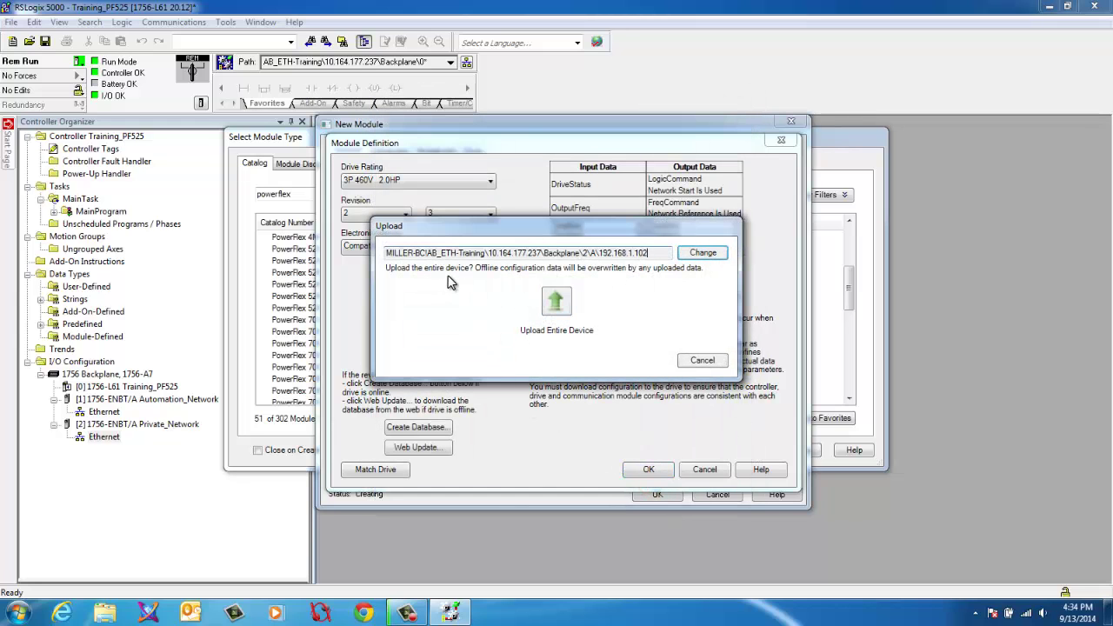
- Upload the entire device and accept its network communications settings differences
{"action": "left_click", "coordinate": [556, 305]}
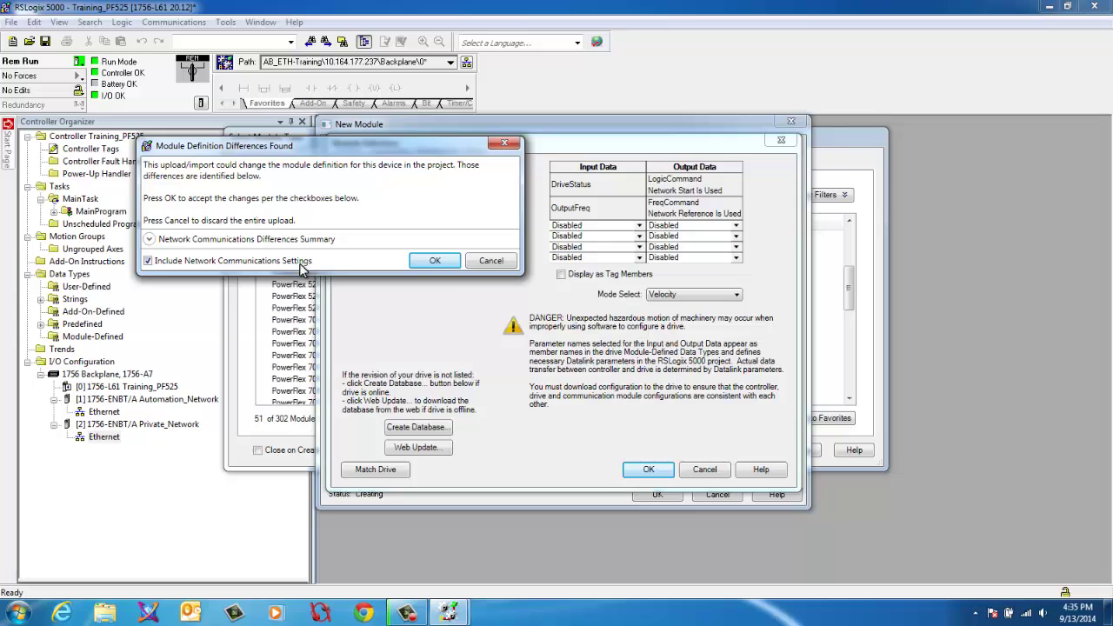
{"action": "left_click", "coordinate": [148, 240]}
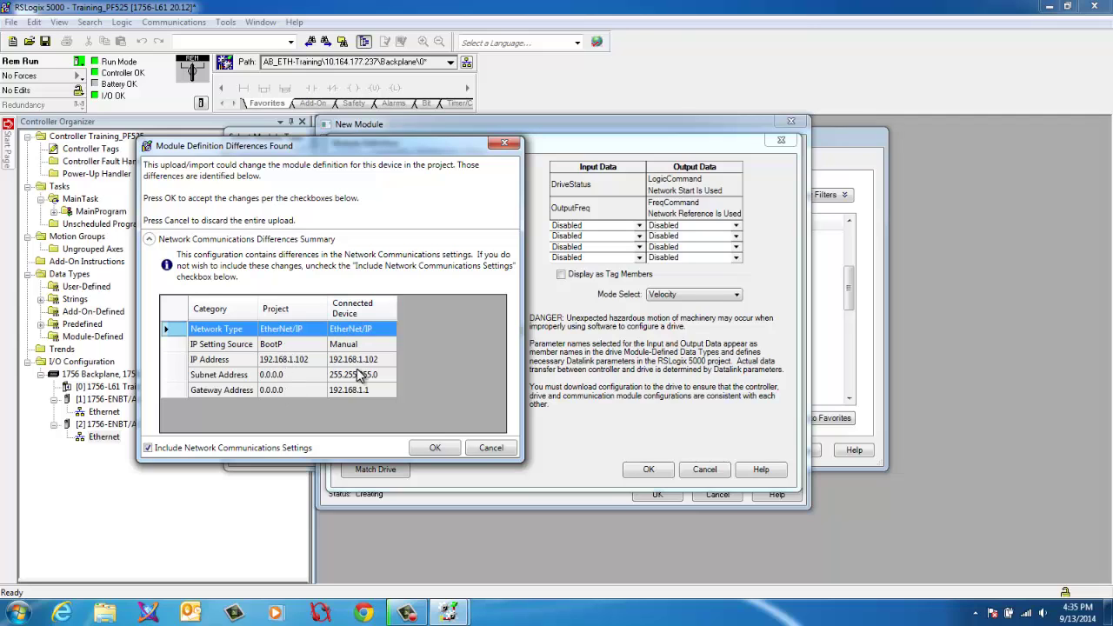
{"action": "left_click", "coordinate": [436, 448]}
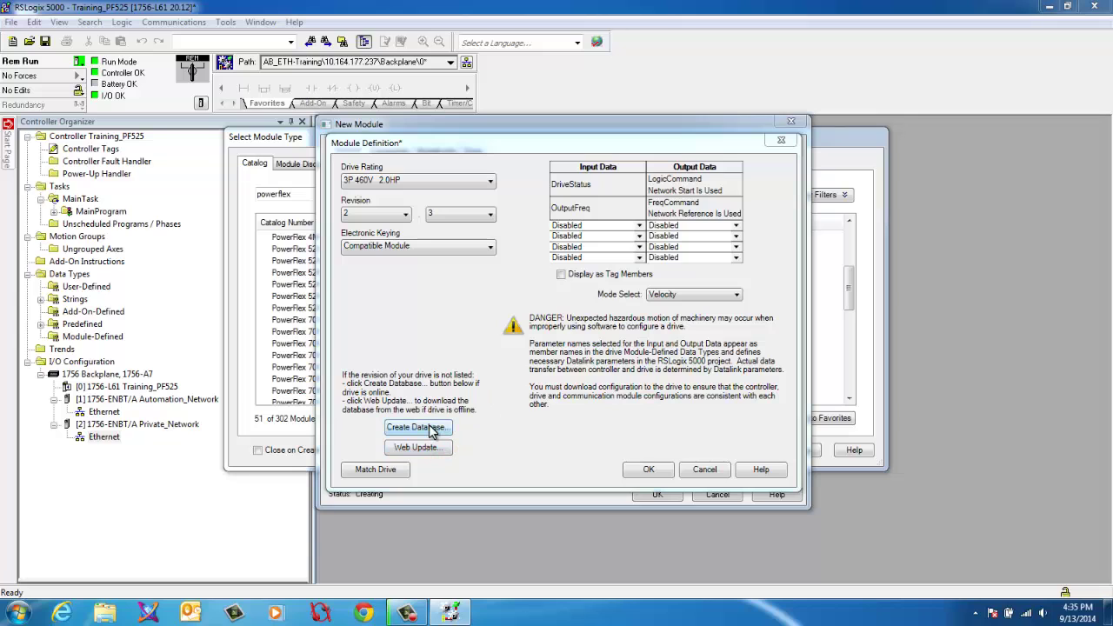
- Create the parameter database from the 192.168.1.102 PowerFlex 525 and allow the drive reset
{"action": "left_click", "coordinate": [432, 431]}
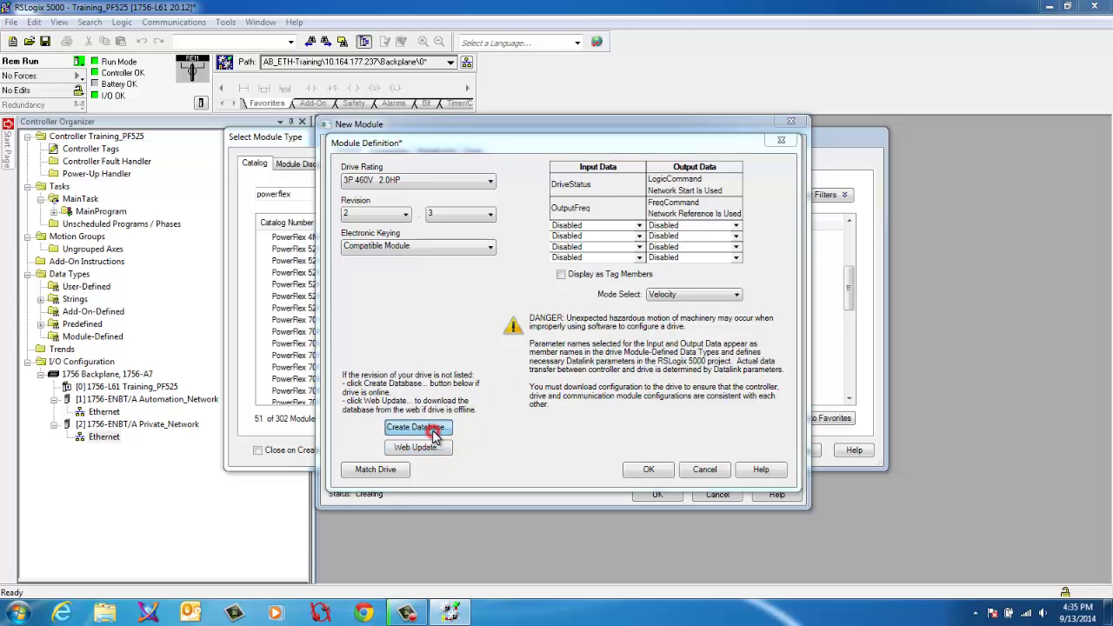
{"action": "left_click", "coordinate": [402, 184]}
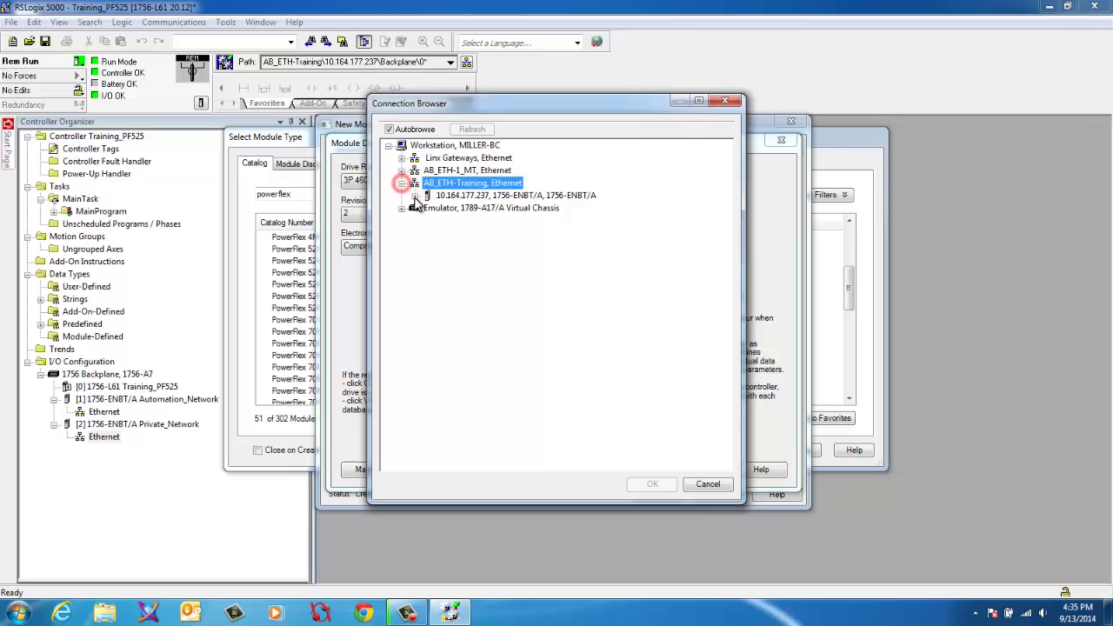
{"action": "left_click", "coordinate": [414, 195]}
{"action": "left_click", "coordinate": [429, 209]}
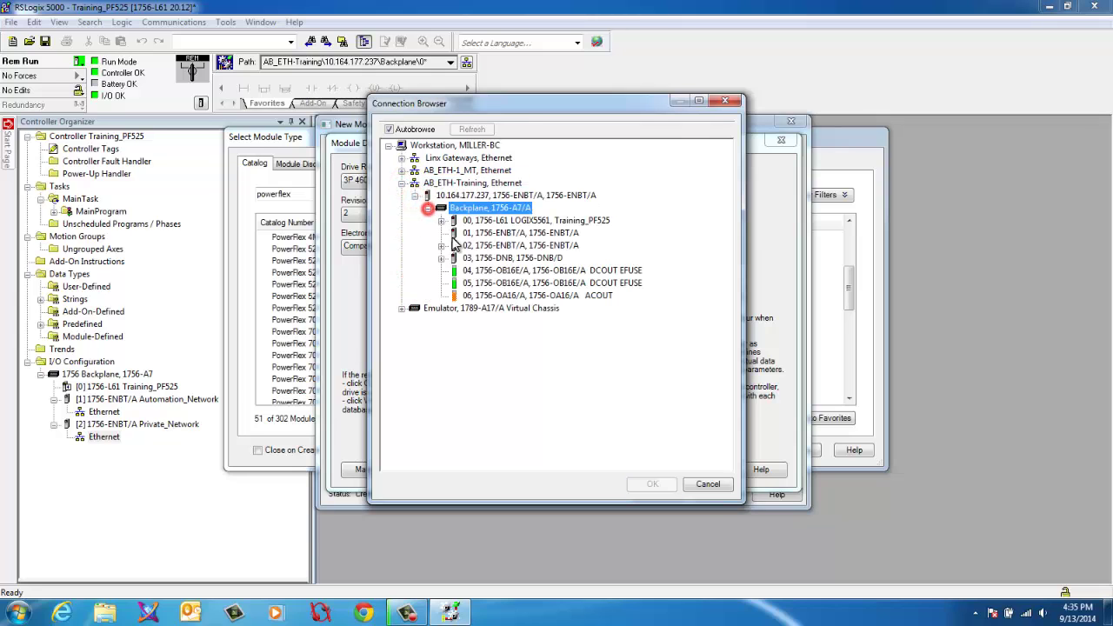
{"action": "left_click", "coordinate": [441, 247]}
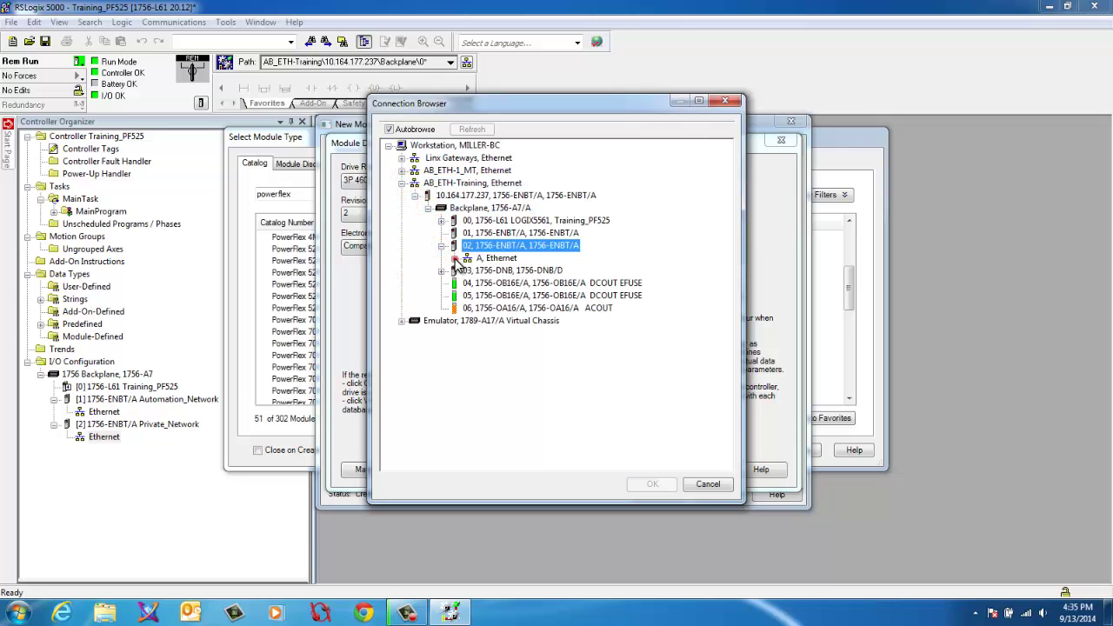
{"action": "left_click", "coordinate": [454, 258]}
{"action": "left_click", "coordinate": [518, 270]}
{"action": "left_click", "coordinate": [667, 488]}
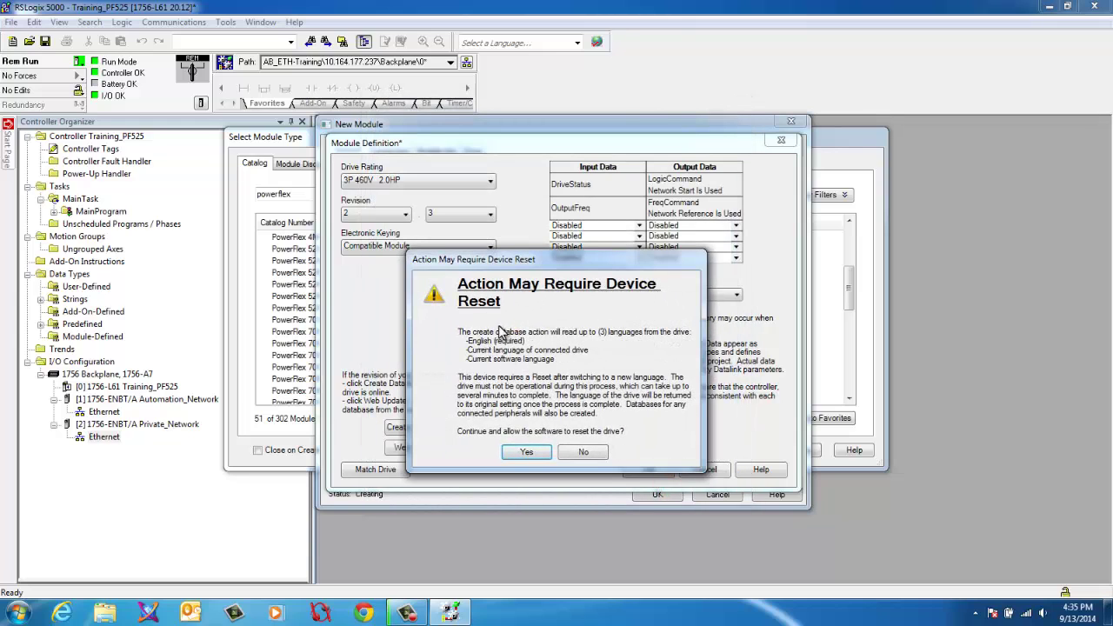
{"action": "left_click", "coordinate": [534, 452]}
{"action": "left_click", "coordinate": [533, 450]}
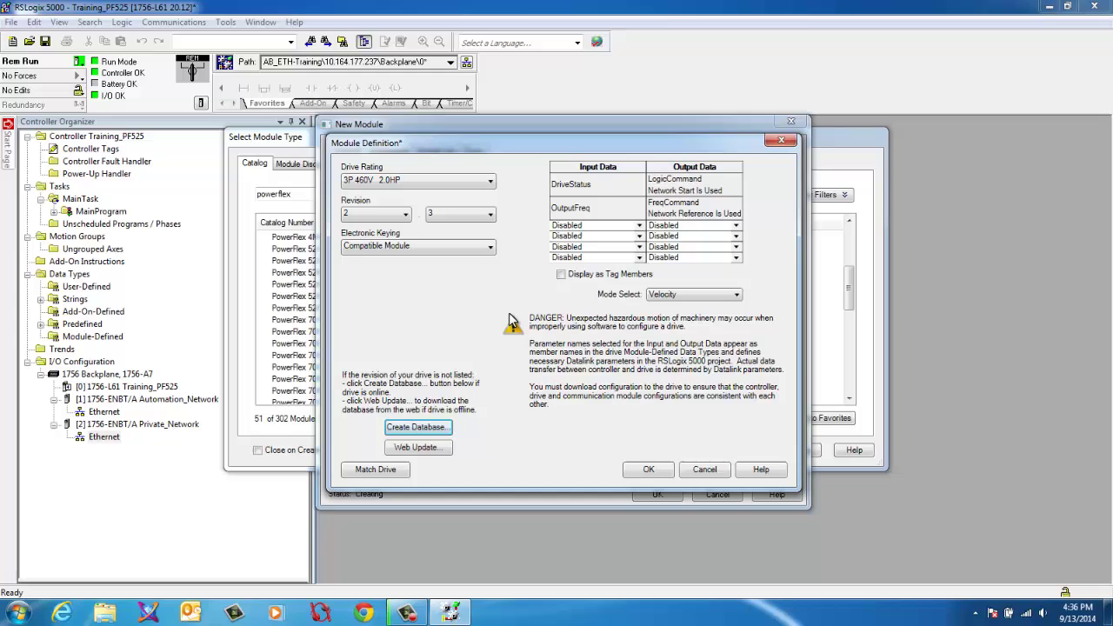
- Apply the matched 3P 460V 2.0HP module definition and review the drive details
{"action": "left_click", "coordinate": [649, 470]}
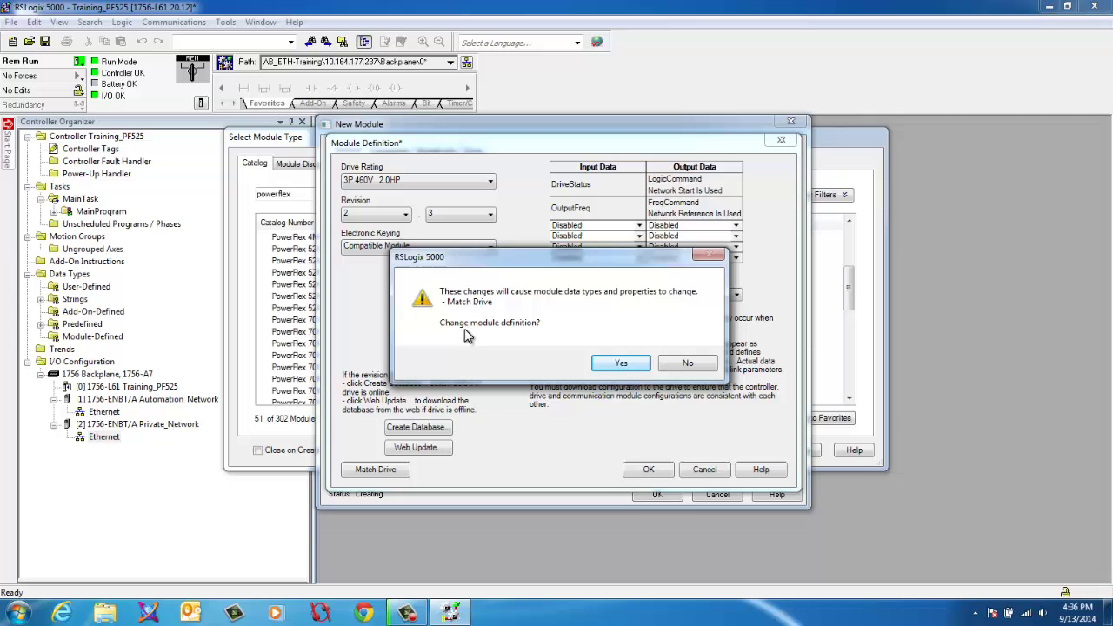
{"action": "left_click", "coordinate": [617, 363]}
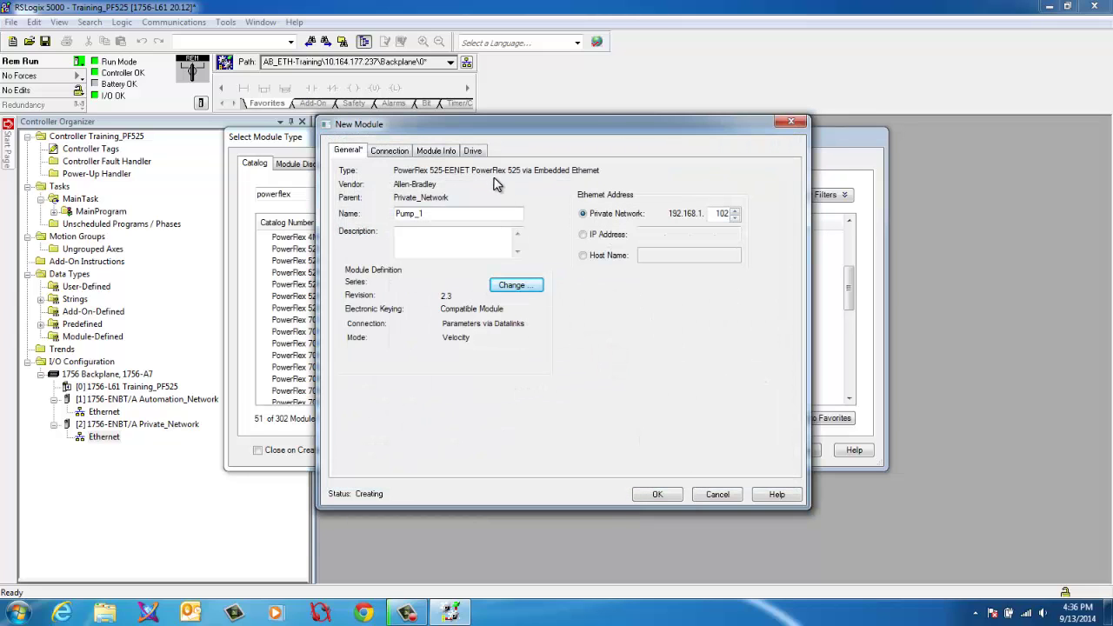
{"action": "left_click", "coordinate": [477, 154]}
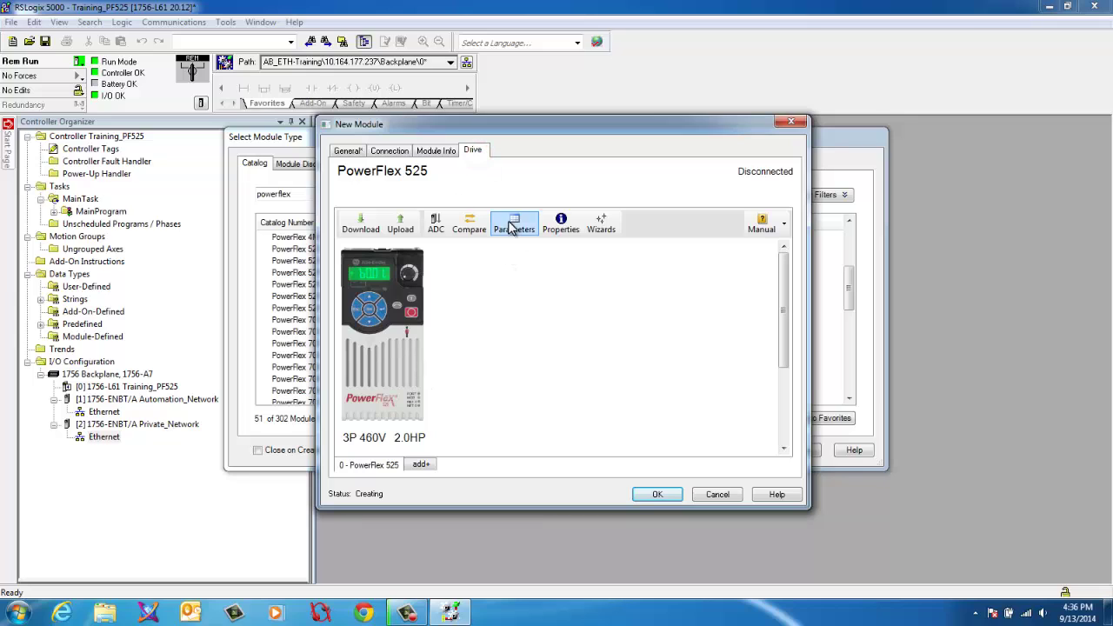
{"action": "left_click_drag", "start_coordinate": [790, 309], "coordinate": [788, 374]}
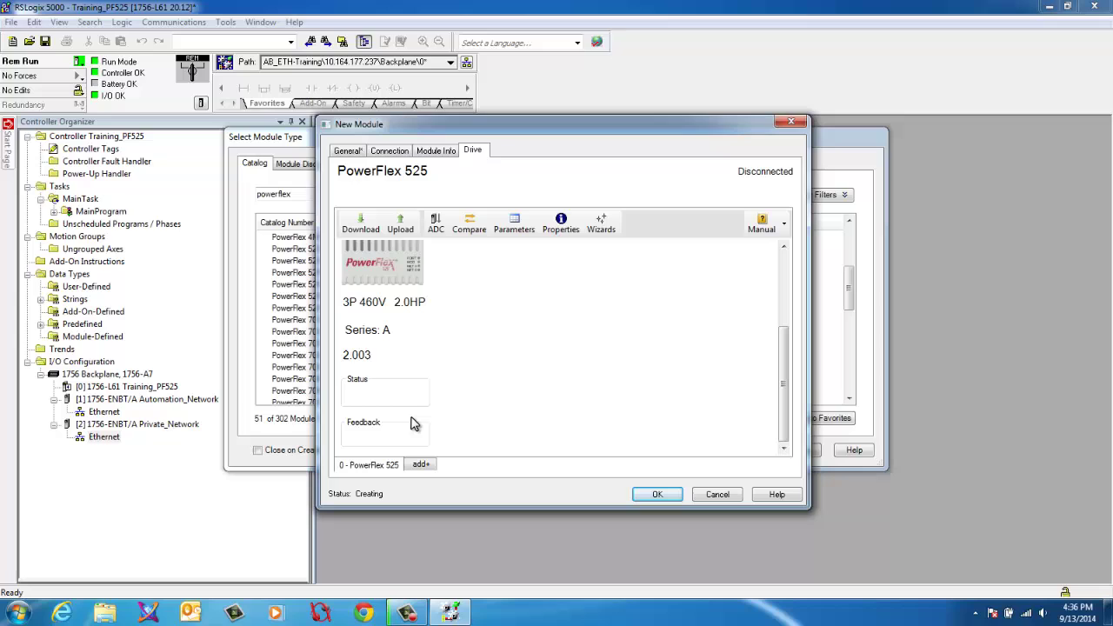
{"action": "left_click_drag", "start_coordinate": [784, 387], "coordinate": [763, 283]}
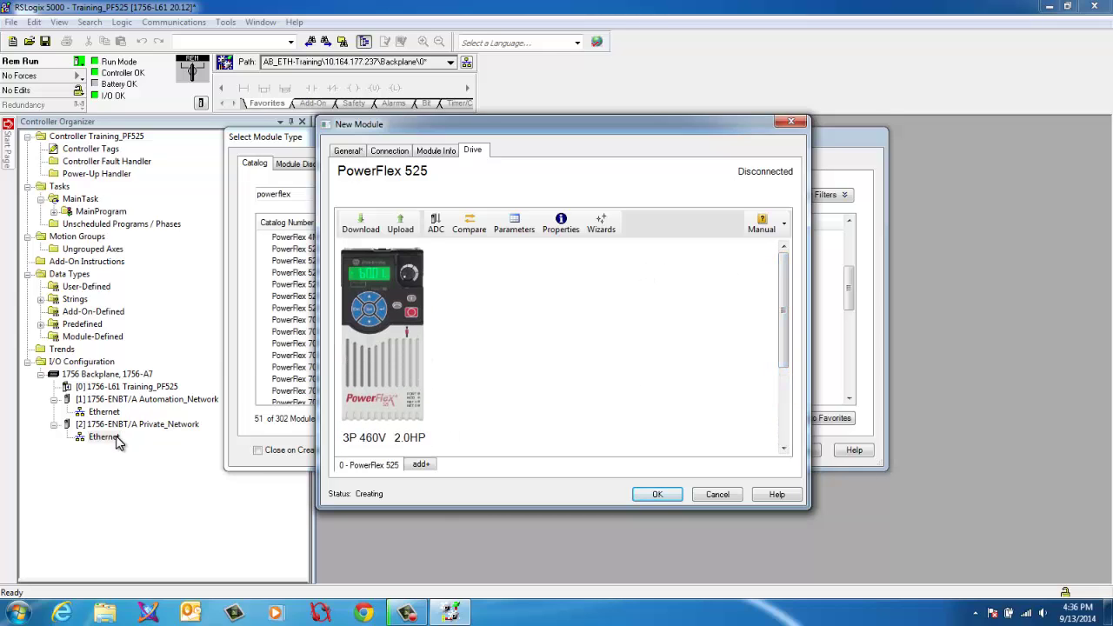
{"action": "left_click_drag", "start_coordinate": [783, 314], "coordinate": [784, 391]}
- Create the Pump_1 module online and close the module type catalog
{"action": "left_click", "coordinate": [657, 494]}
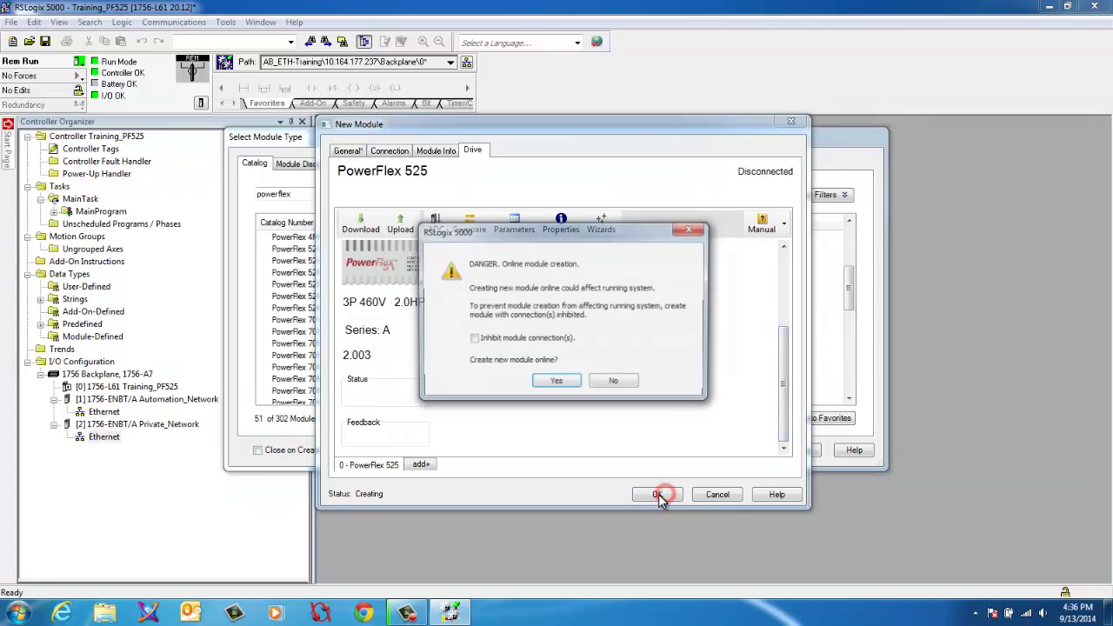
{"action": "left_click", "coordinate": [568, 384]}
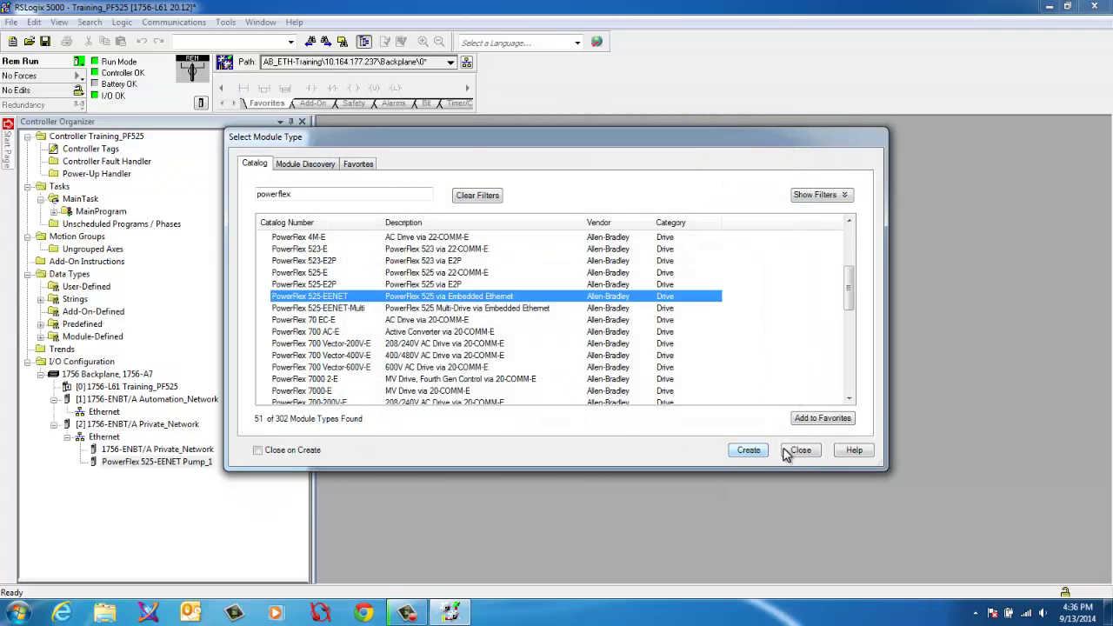
{"action": "left_click", "coordinate": [800, 452]}
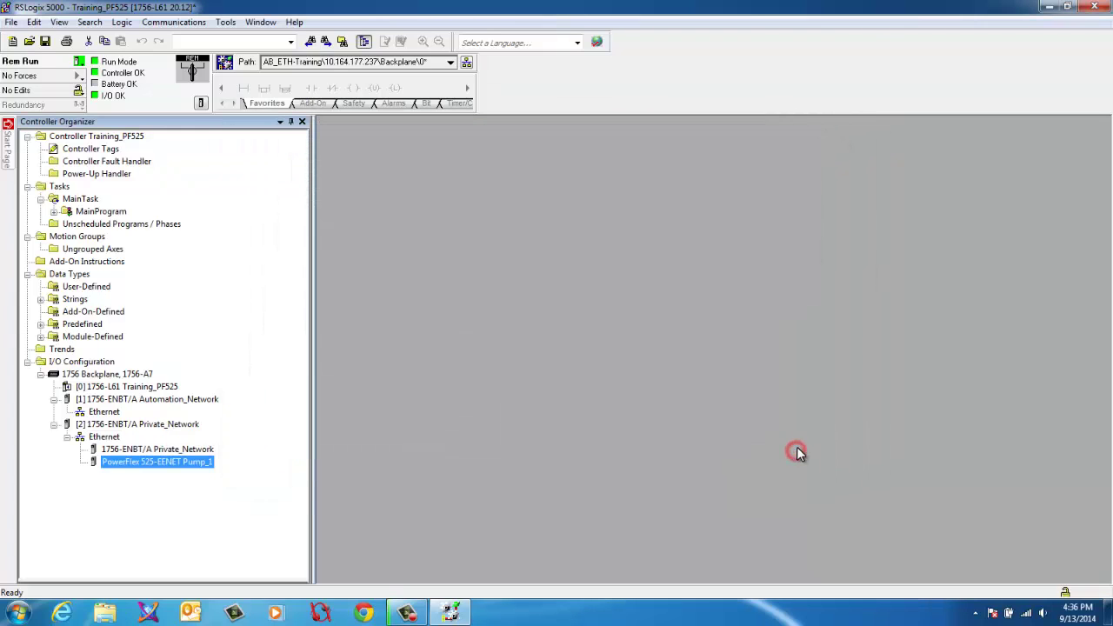
- Open Pump_1's Drive tab and review its extended status bits and three logged faults
{"action": "double_click", "coordinate": [160, 466]}
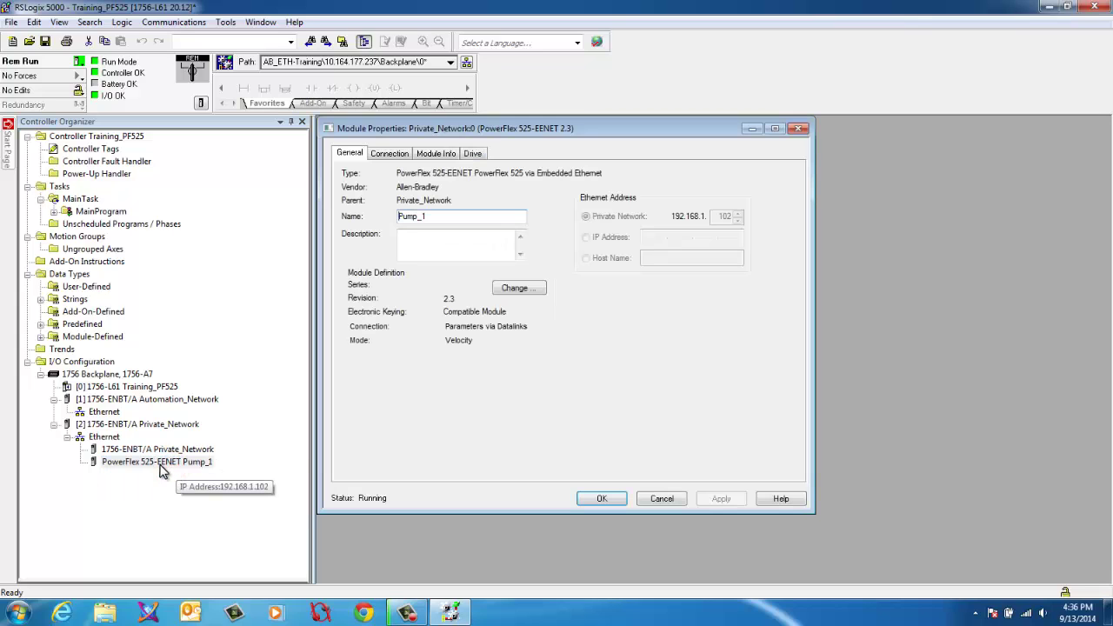
{"action": "left_click", "coordinate": [461, 159]}
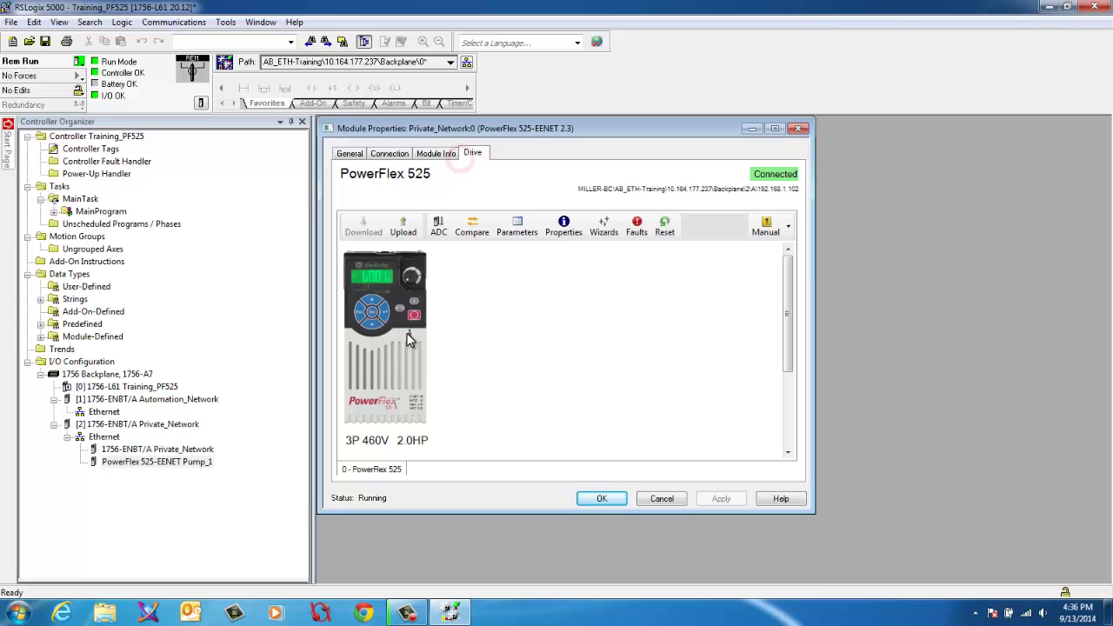
{"action": "left_click_drag", "start_coordinate": [785, 296], "coordinate": [792, 374]}
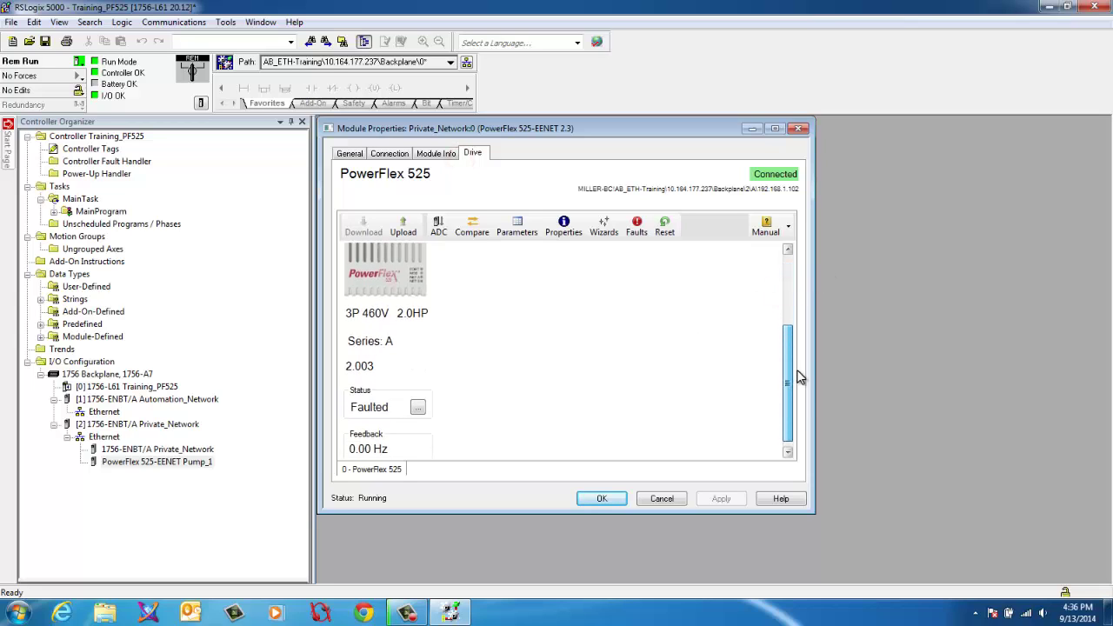
{"action": "left_click", "coordinate": [418, 399]}
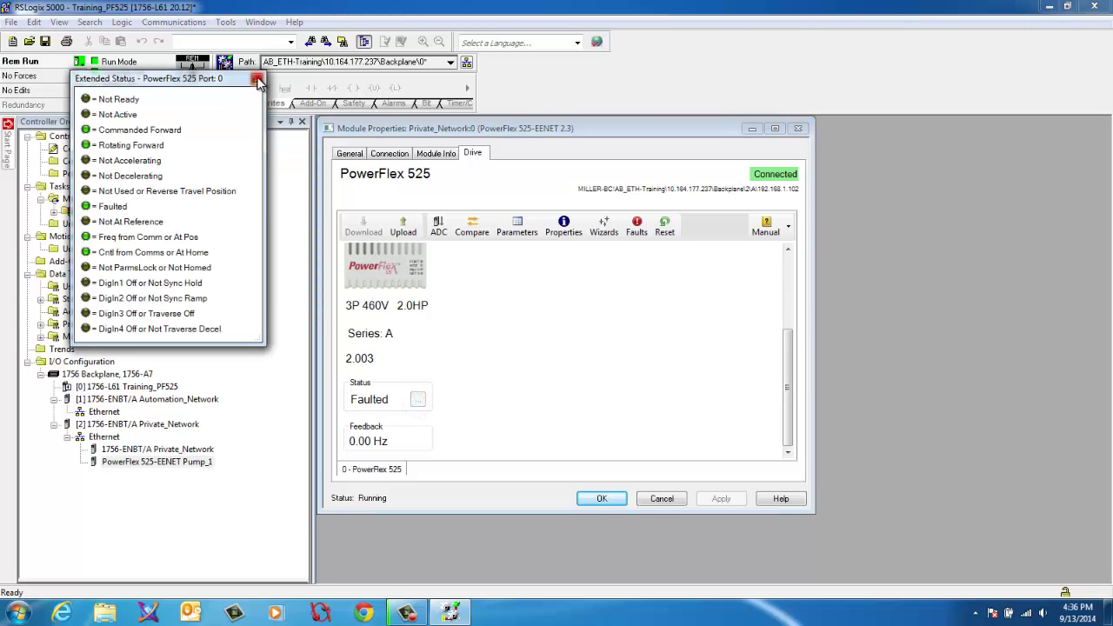
{"action": "left_click", "coordinate": [258, 81]}
{"action": "left_click", "coordinate": [637, 226]}
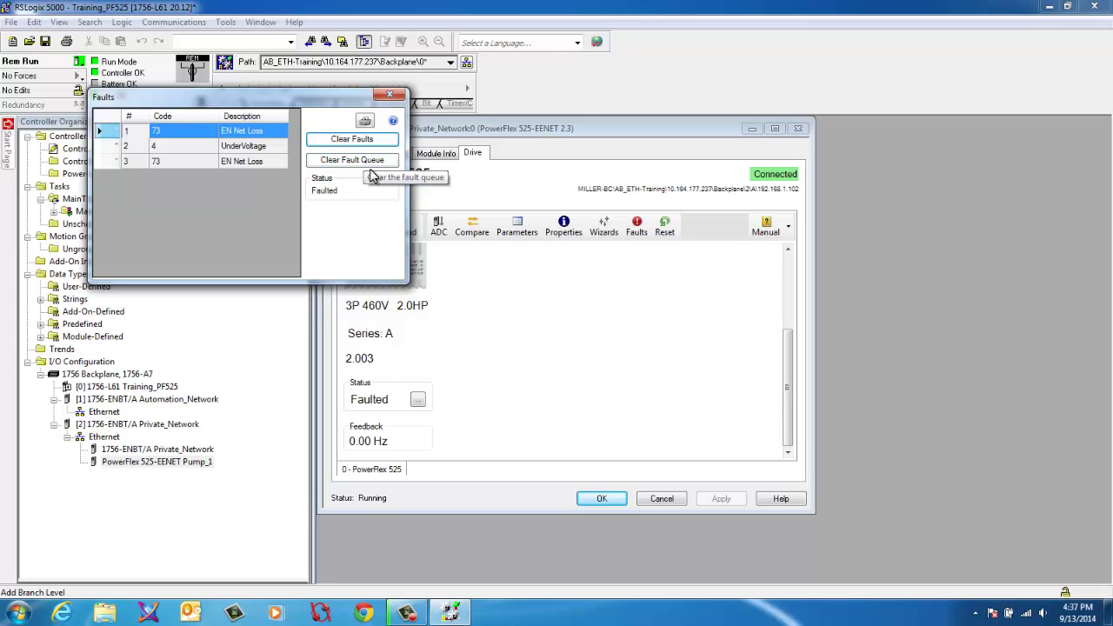
{"action": "left_click", "coordinate": [387, 94]}
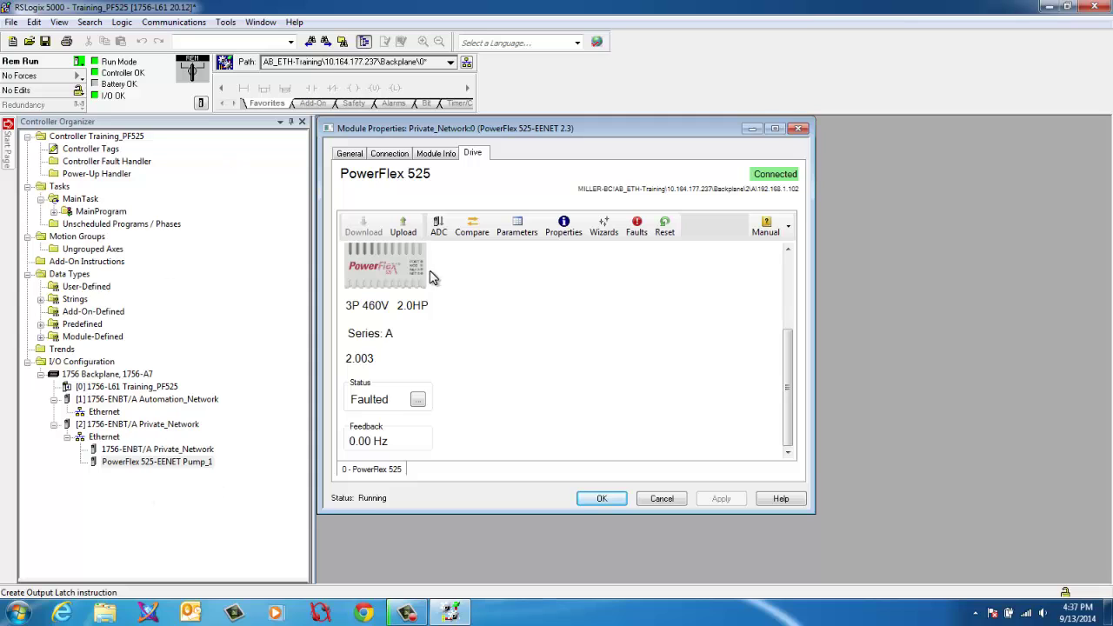
{"action": "left_click", "coordinate": [525, 231]}
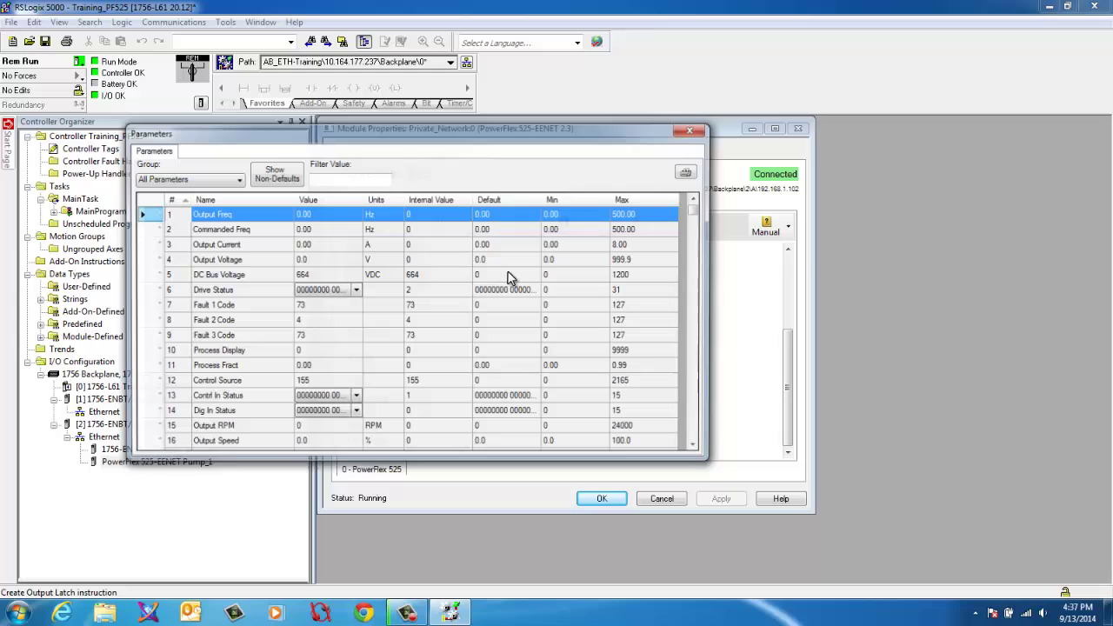
{"action": "left_click", "coordinate": [237, 181]}
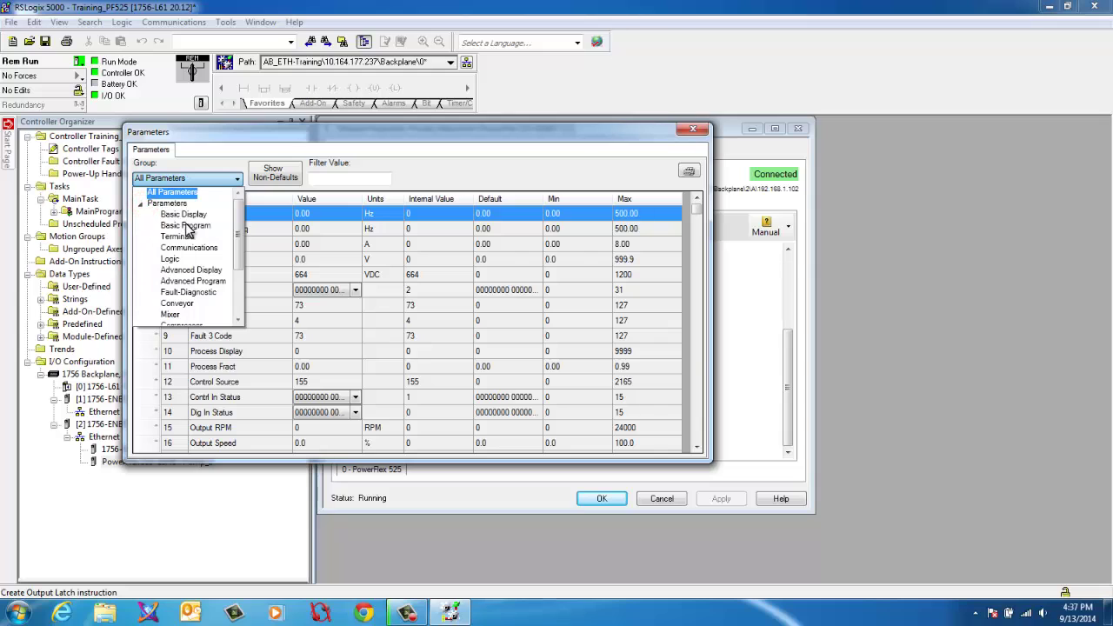
{"action": "left_click", "coordinate": [194, 227]}
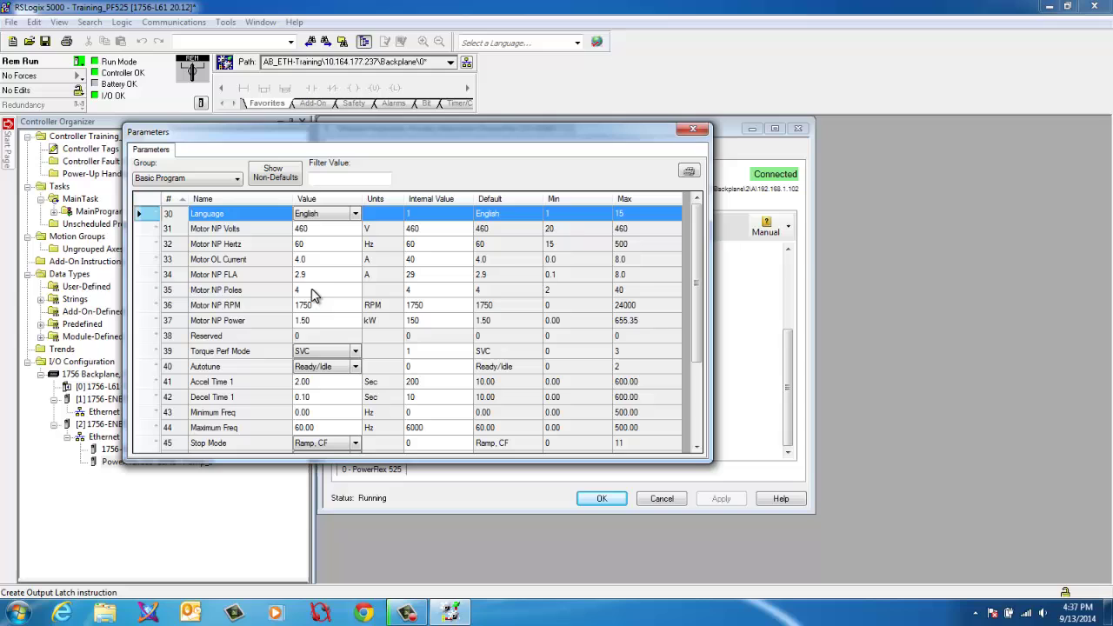
{"action": "left_click", "coordinate": [704, 456]}
{"action": "left_click_drag", "start_coordinate": [695, 461], "coordinate": [703, 546]}
{"action": "left_click_drag", "start_coordinate": [638, 131], "coordinate": [627, 69]}
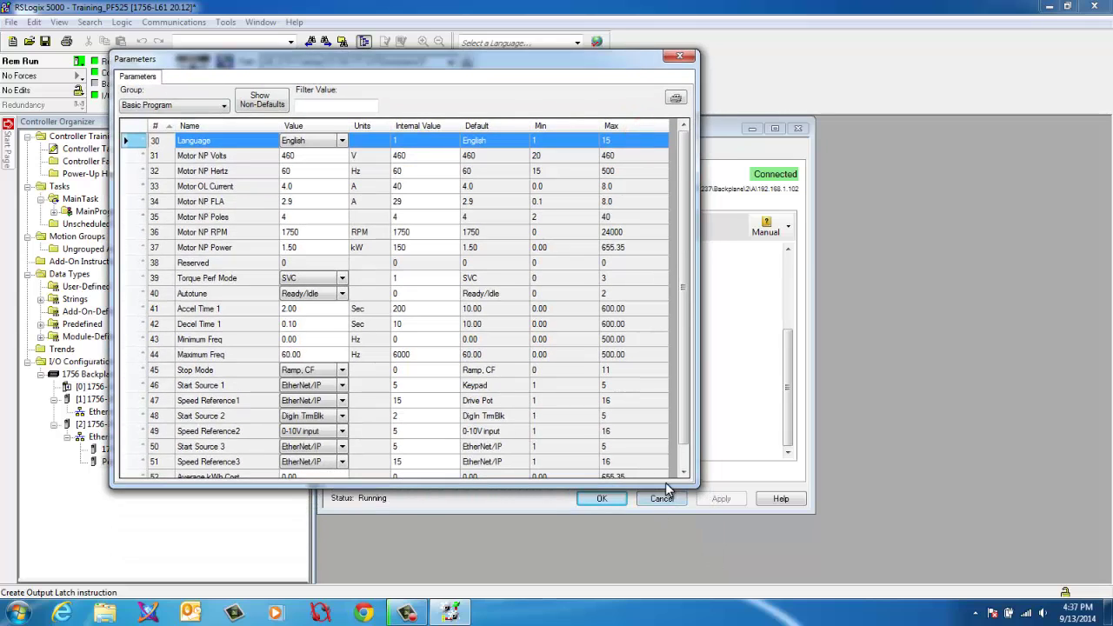
{"action": "left_click_drag", "start_coordinate": [665, 484], "coordinate": [668, 541]}
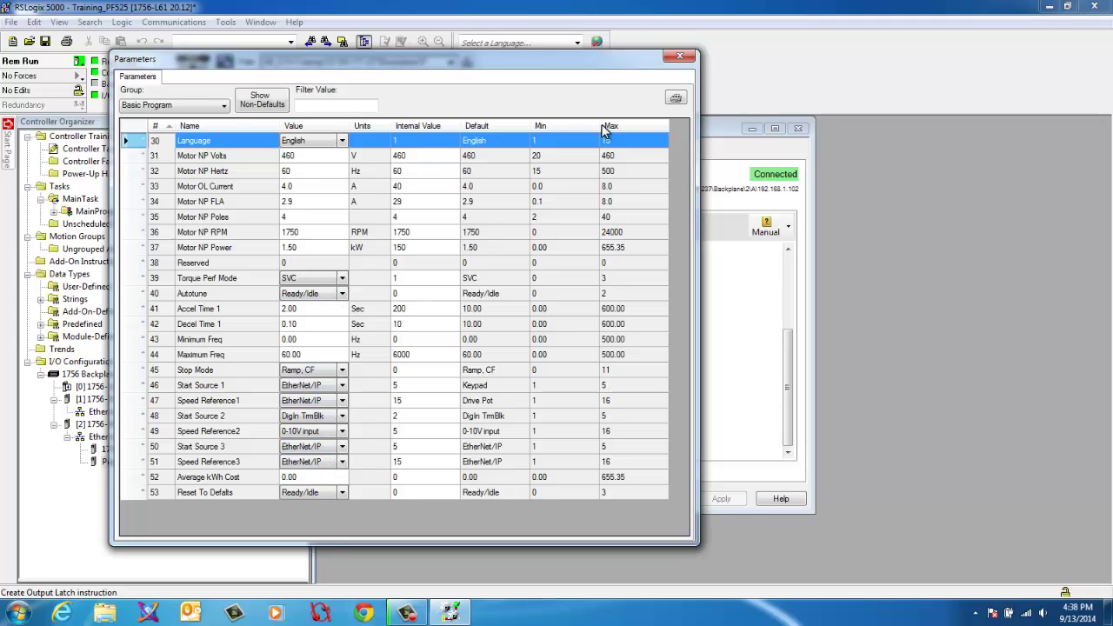
{"action": "left_click", "coordinate": [681, 57]}
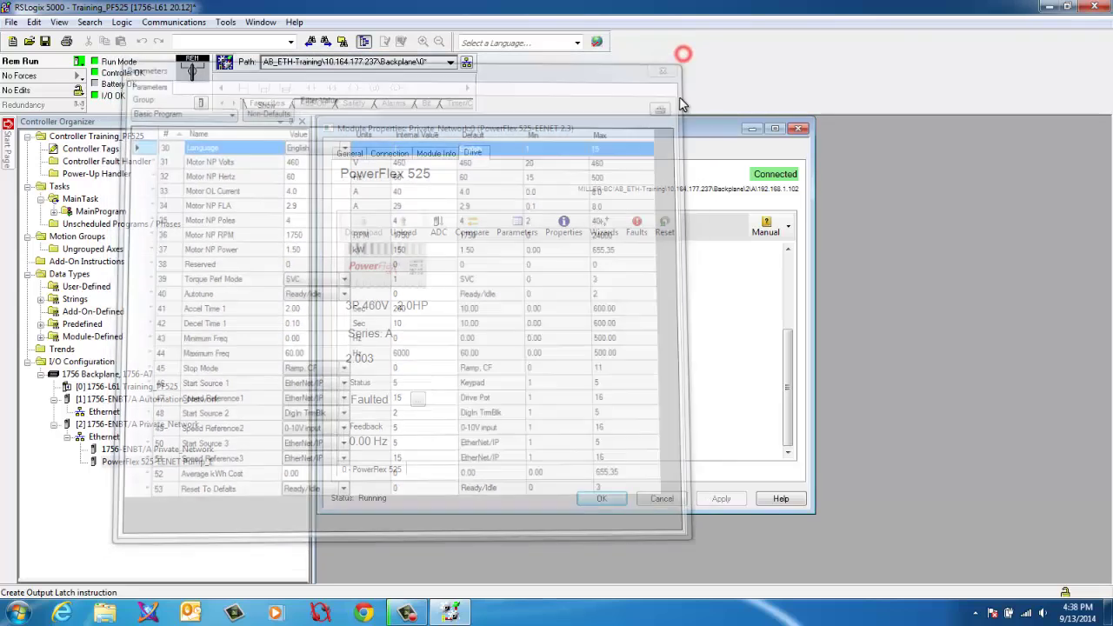
- Open MainRoutine and add a rung 0 contact with the new tag Start_PB
{"action": "left_click", "coordinate": [614, 503]}
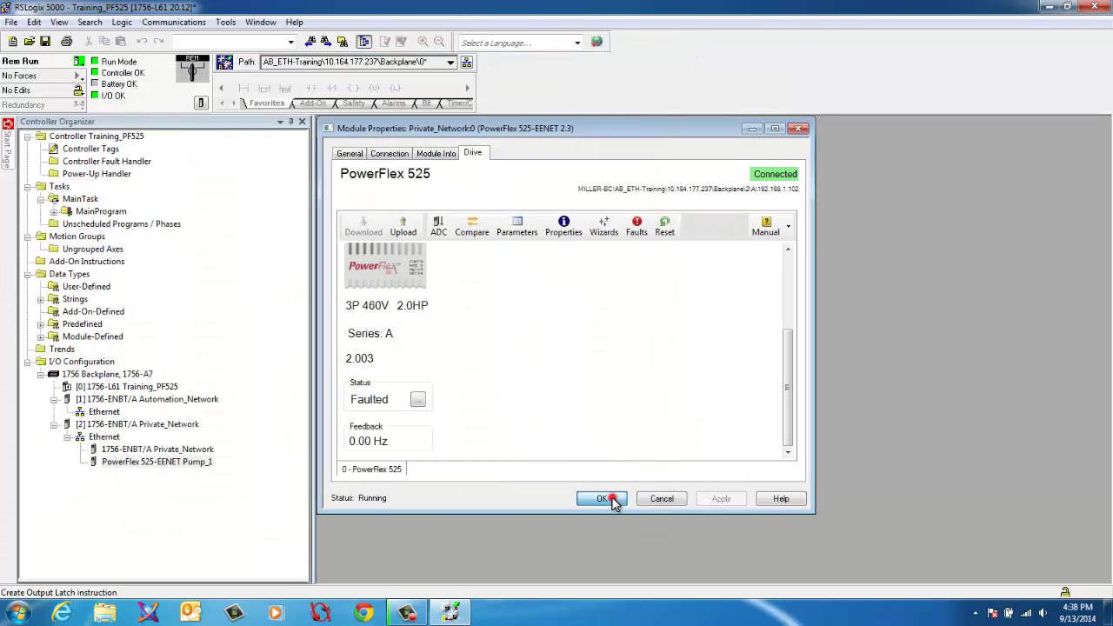
{"action": "left_click", "coordinate": [53, 211]}
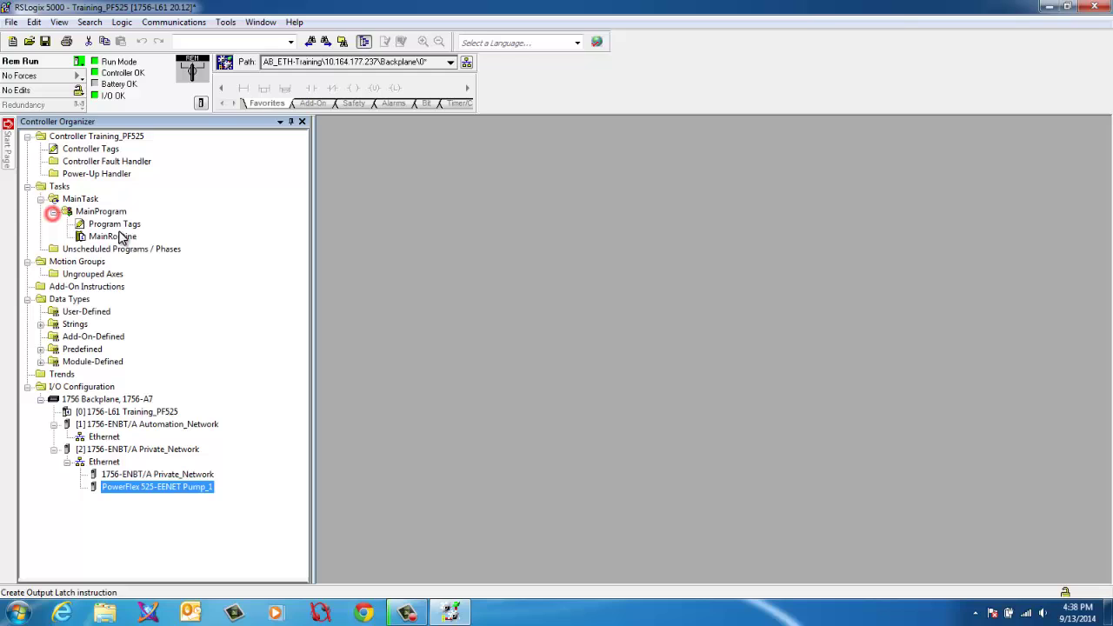
{"action": "double_click", "coordinate": [113, 236]}
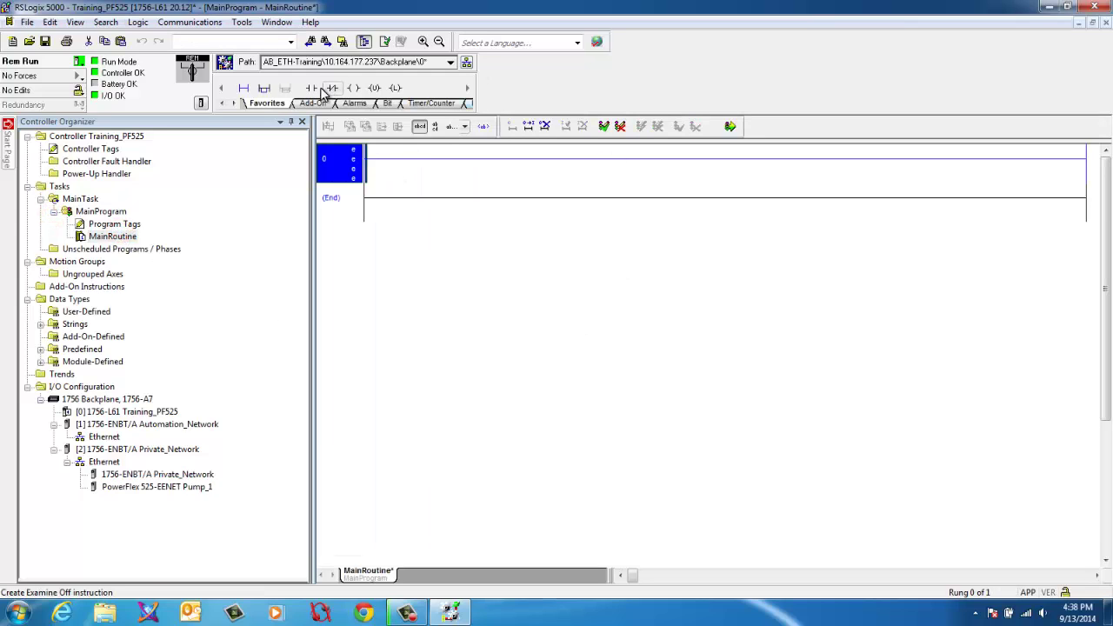
{"action": "left_click", "coordinate": [312, 89]}
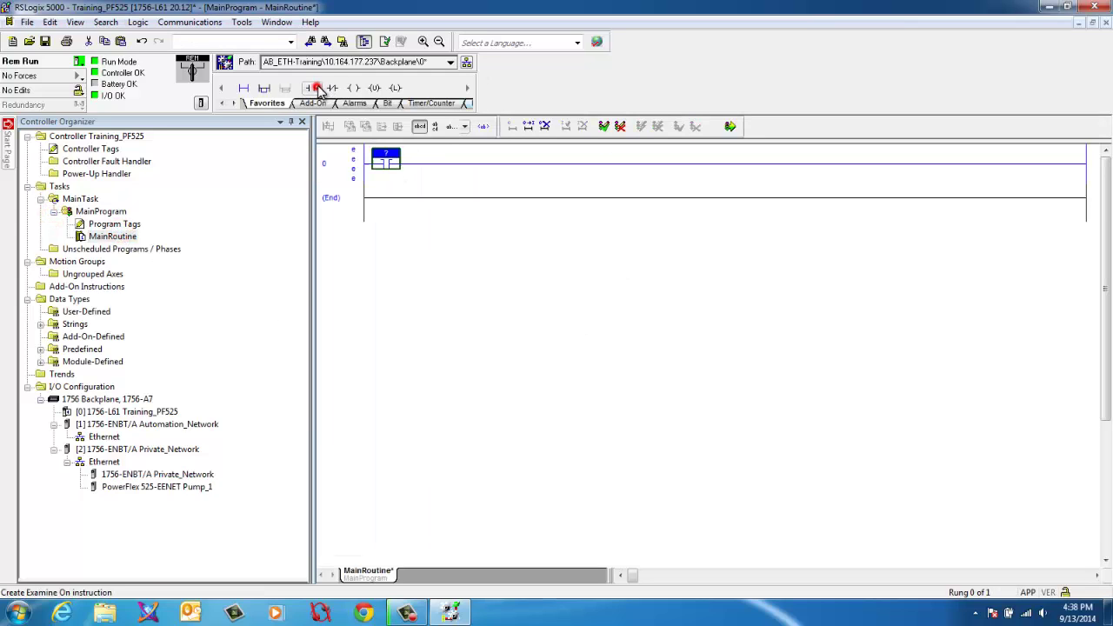
{"action": "right_click", "coordinate": [395, 157]}
{"action": "left_click", "coordinate": [434, 159]}
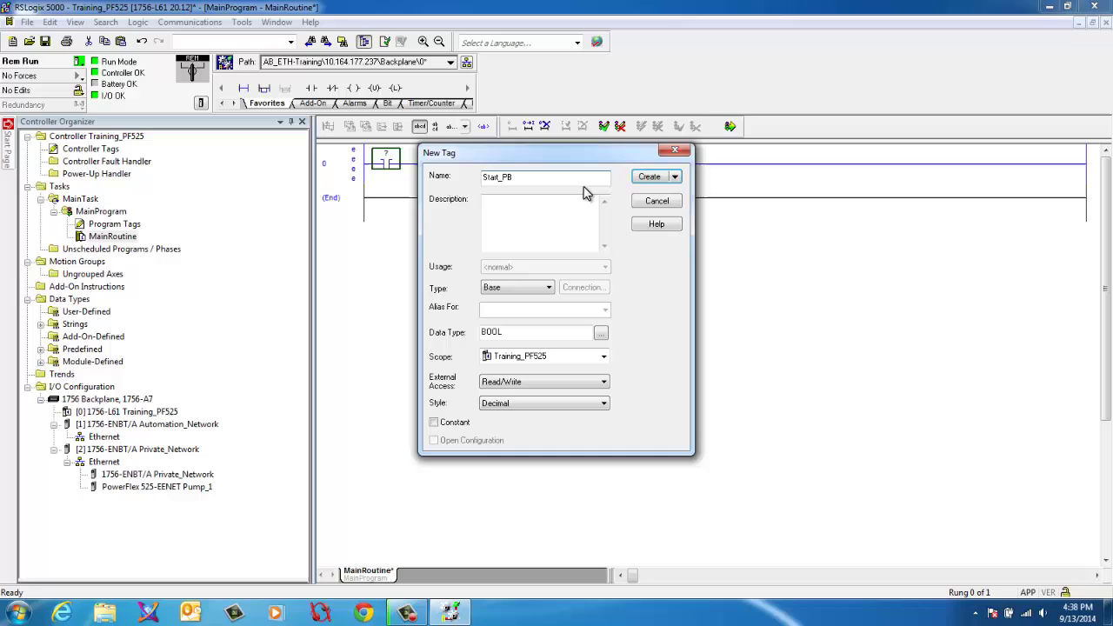
{"action": "left_click", "coordinate": [650, 176]}
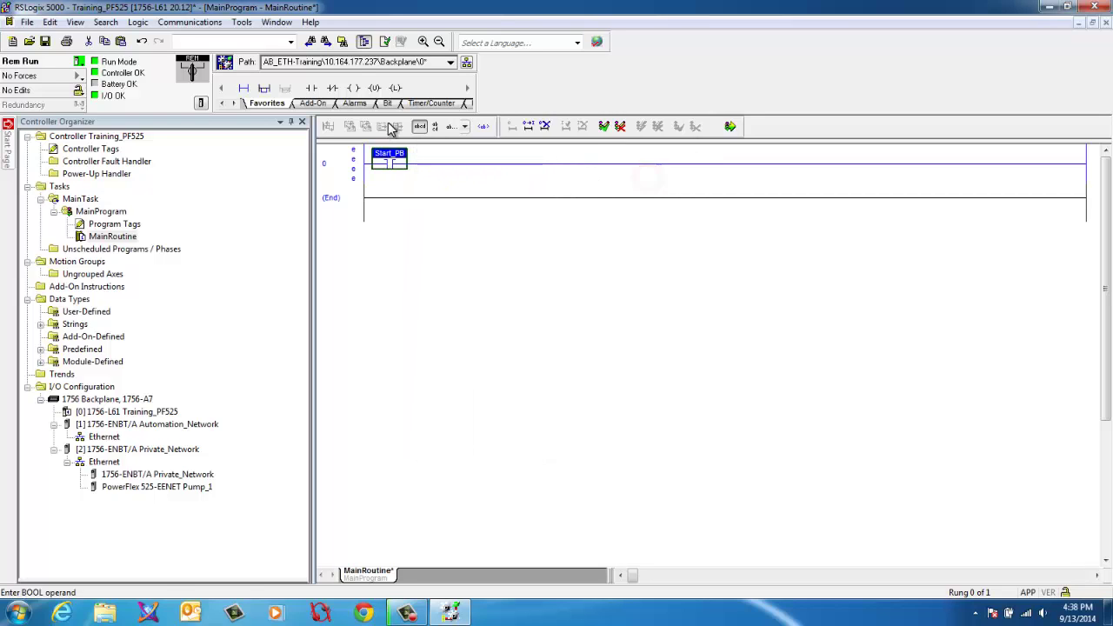
- Add an output coil to rung 0 assigned to Pump_1:O.Start
{"action": "left_click", "coordinate": [353, 88]}
{"action": "double_click", "coordinate": [1071, 154]}
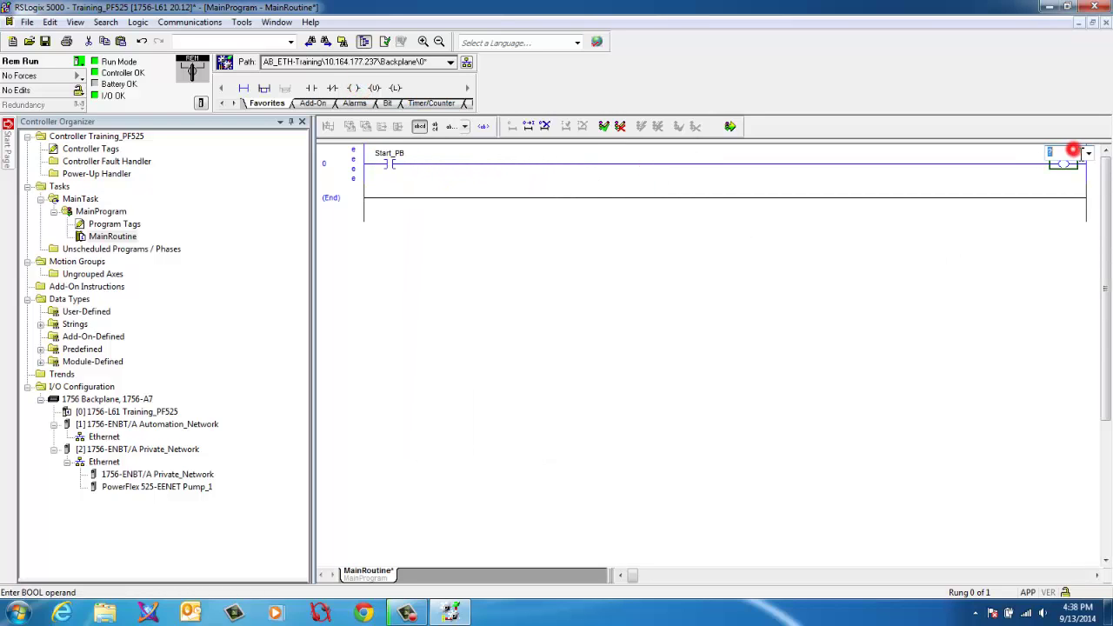
{"action": "left_click", "coordinate": [1088, 153]}
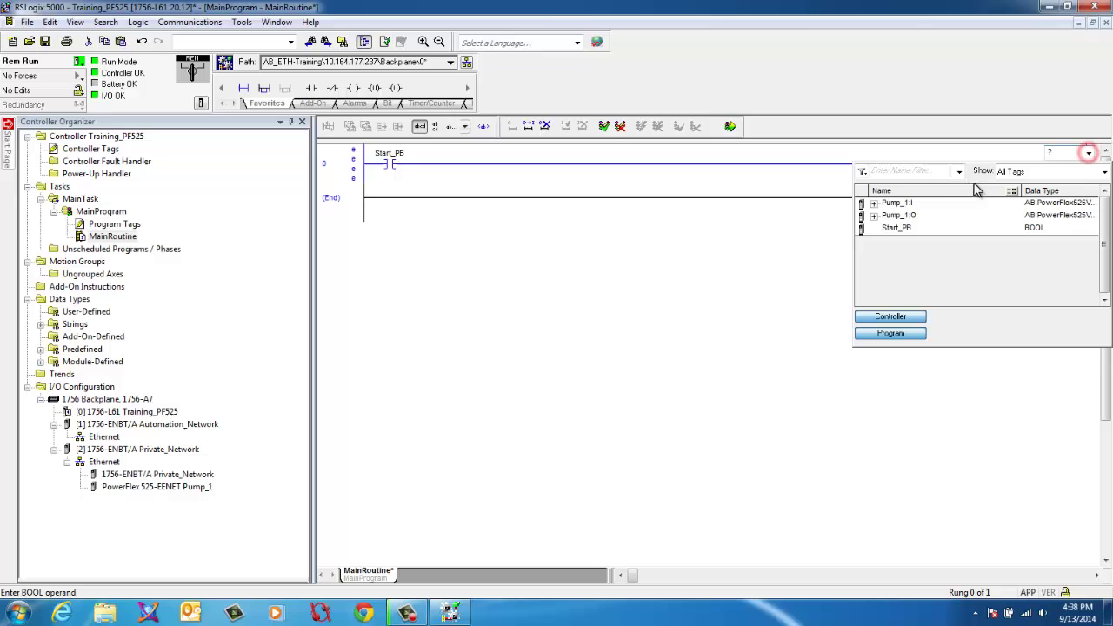
{"action": "left_click", "coordinate": [875, 204]}
{"action": "left_click", "coordinate": [875, 204]}
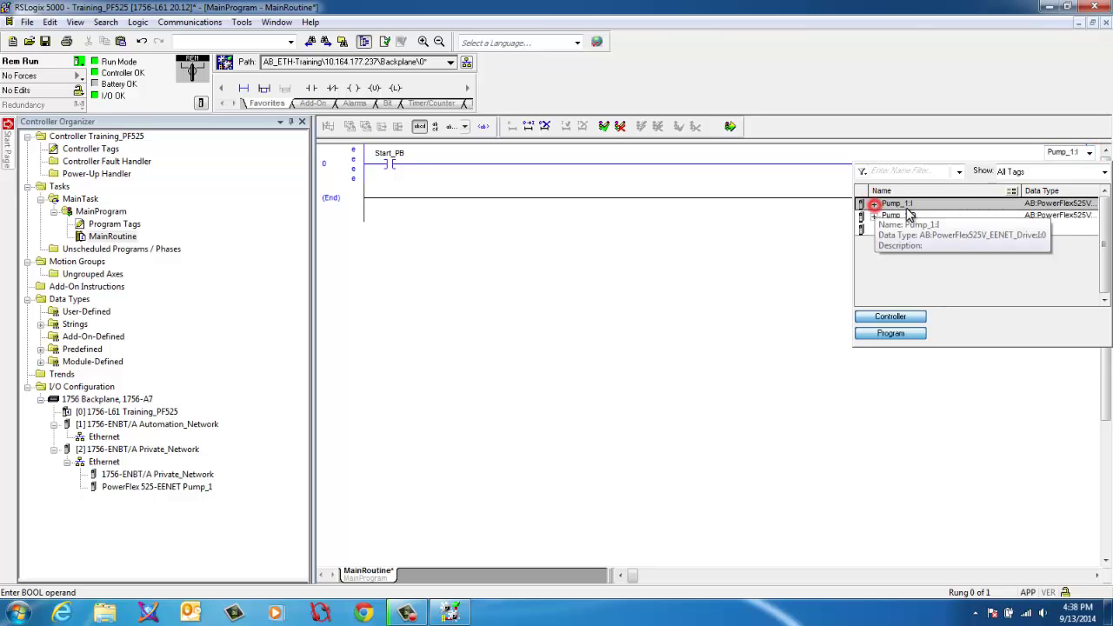
{"action": "left_click", "coordinate": [876, 216]}
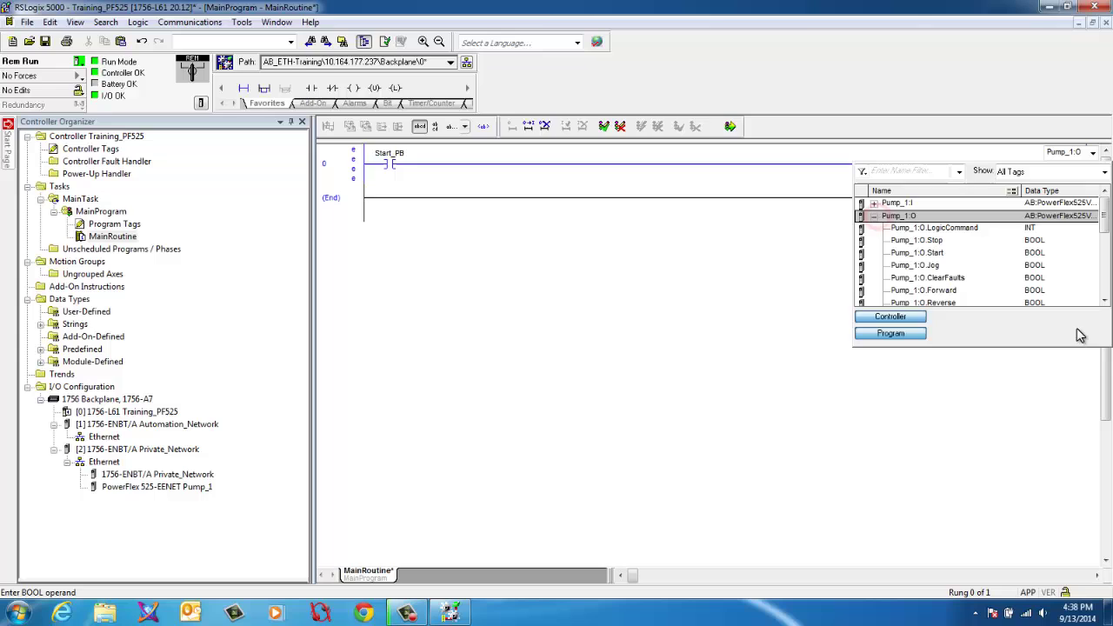
{"action": "left_click", "coordinate": [937, 253]}
{"action": "double_click", "coordinate": [937, 254]}
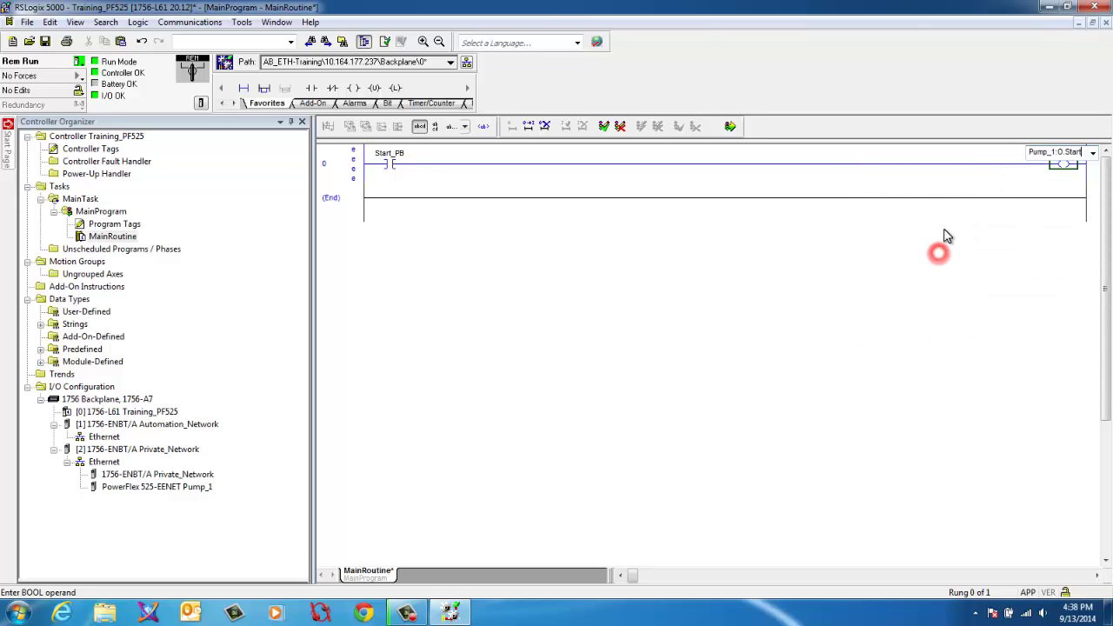
{"action": "left_click", "coordinate": [357, 197]}
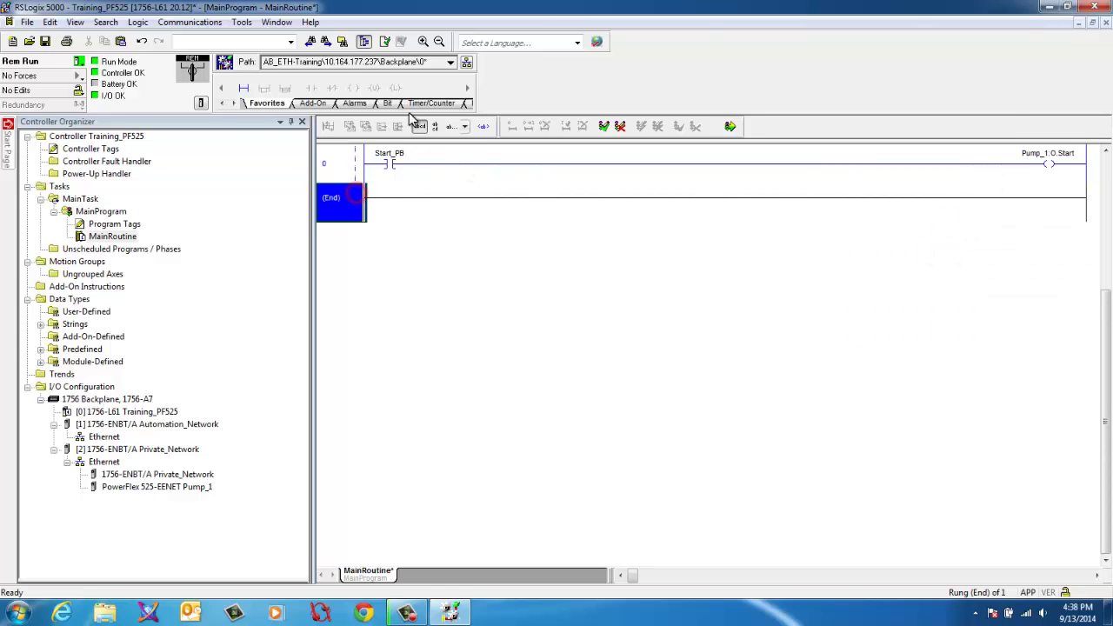
- Insert rung 1 with a contact and an output coil tagged Pump_1:O.Stop
{"action": "left_click", "coordinate": [244, 88]}
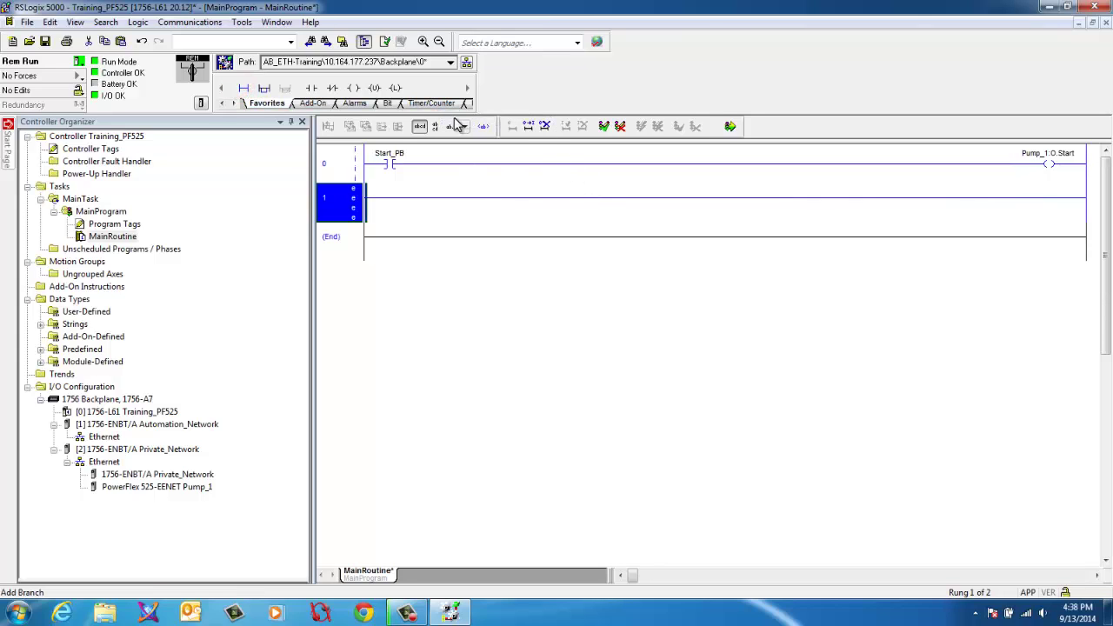
{"action": "left_click", "coordinate": [335, 92]}
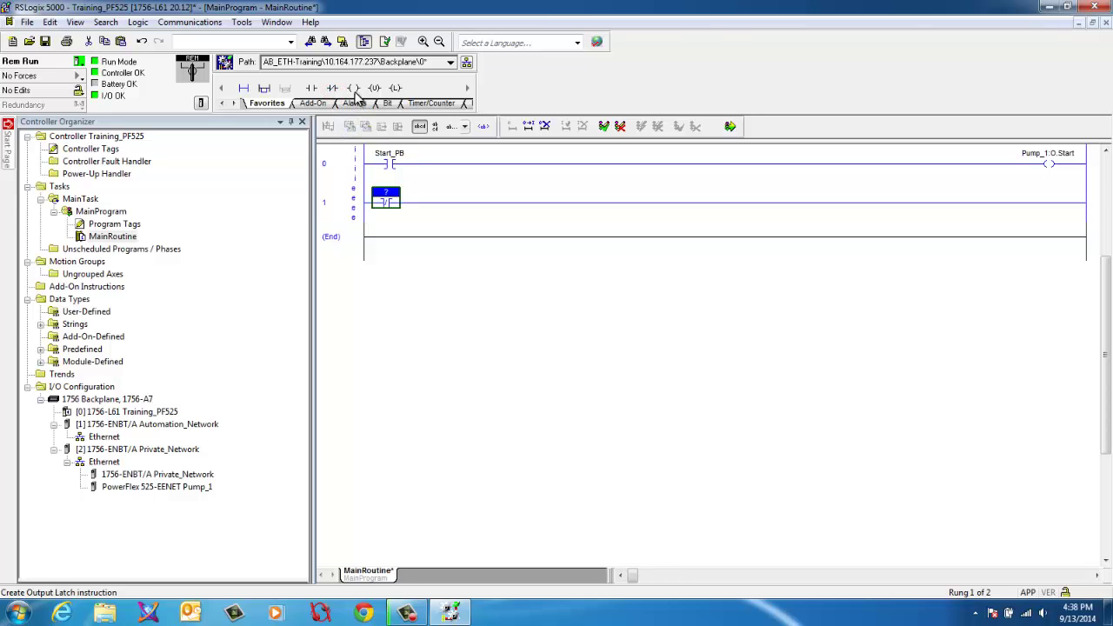
{"action": "left_click", "coordinate": [352, 88]}
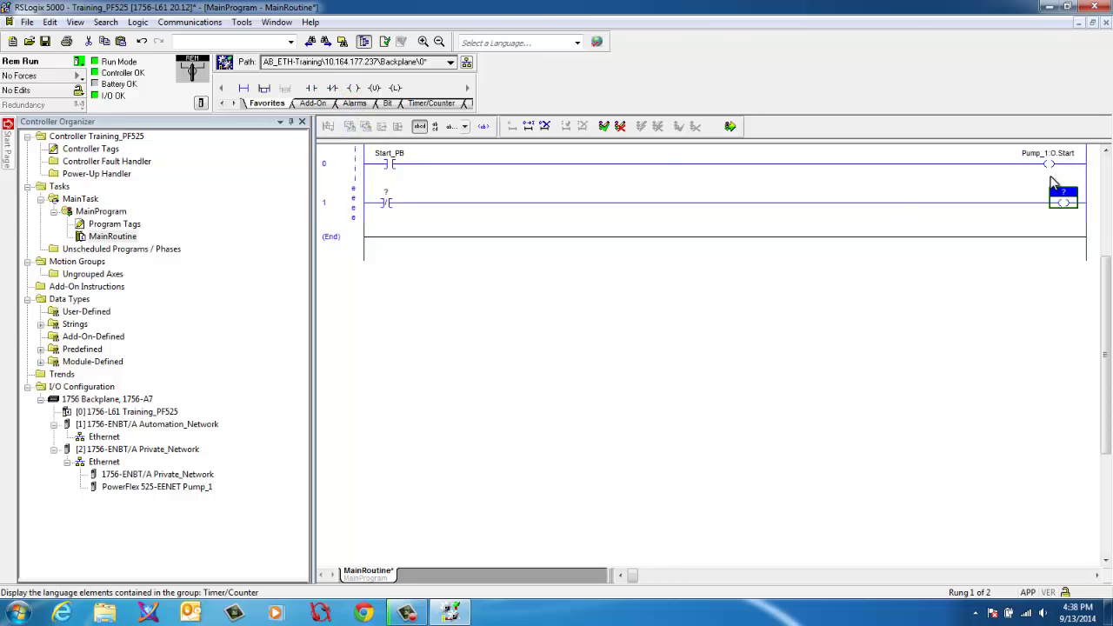
{"action": "left_click_drag", "start_coordinate": [1048, 154], "coordinate": [405, 203]}
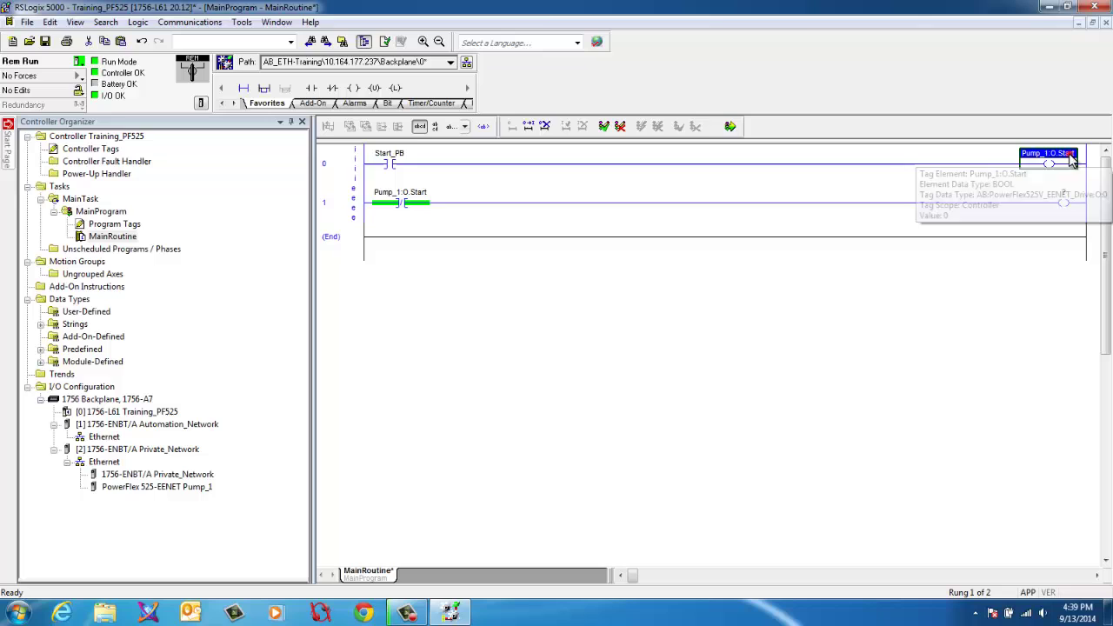
{"action": "left_click_drag", "start_coordinate": [1061, 156], "coordinate": [1065, 200]}
{"action": "double_click", "coordinate": [1064, 195]}
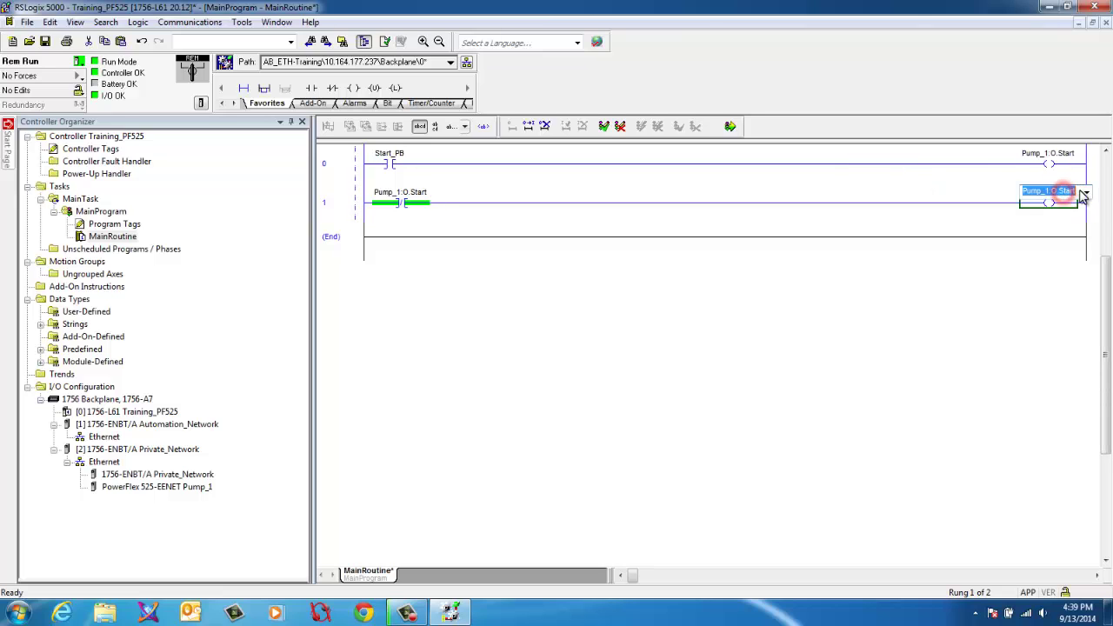
{"action": "left_click", "coordinate": [1086, 192]}
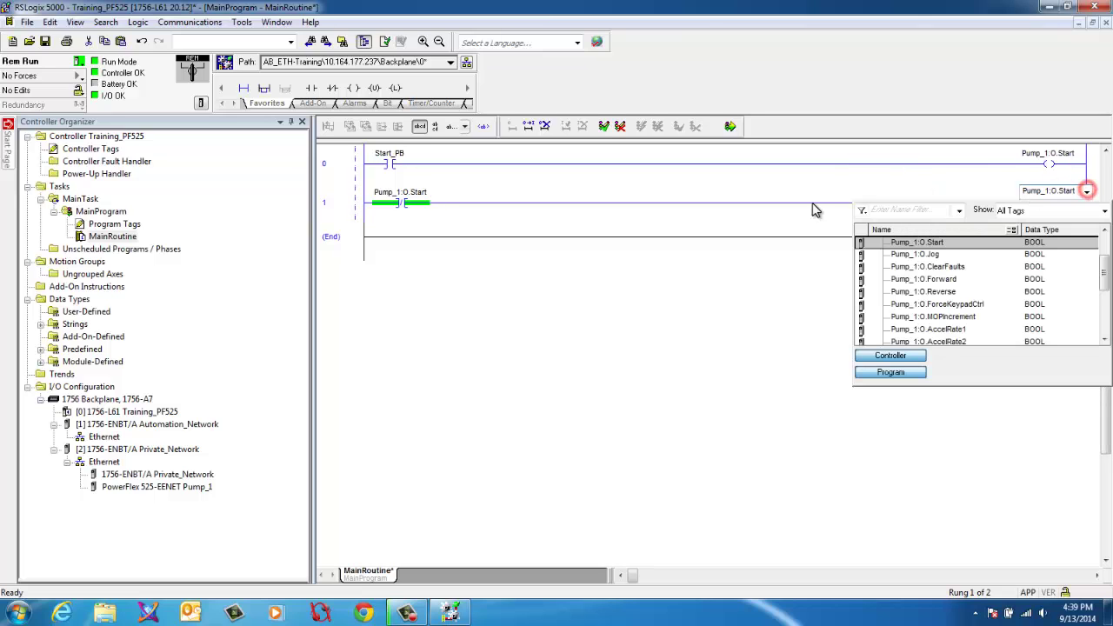
{"action": "scroll", "coordinate": [939, 261], "scroll_direction": "up", "scroll_amount": 1}
{"action": "left_click", "coordinate": [935, 244]}
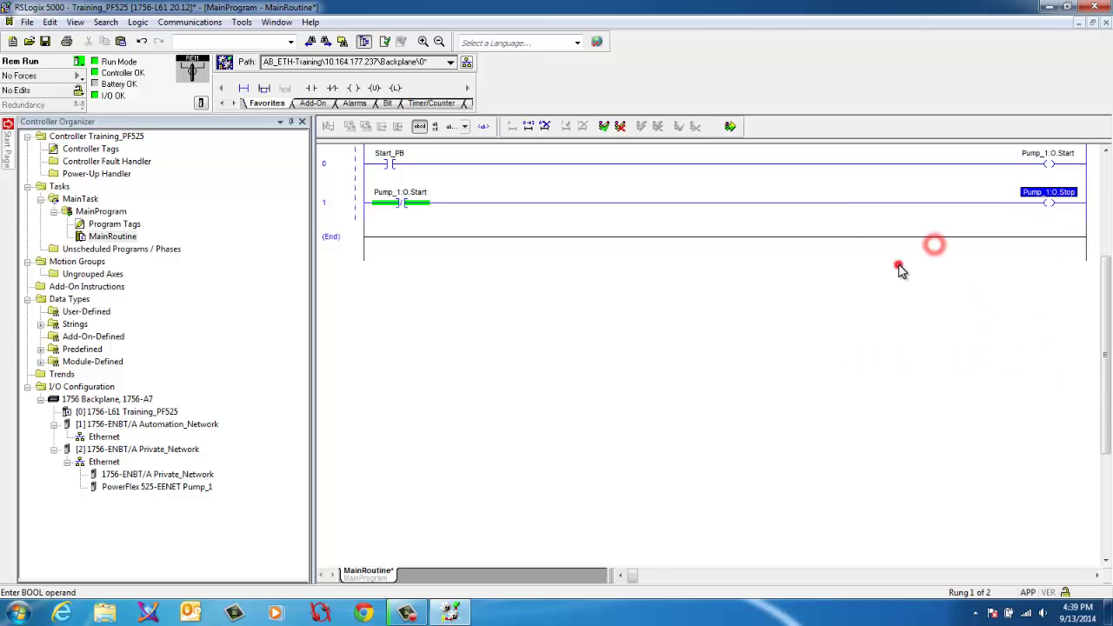
{"action": "left_click", "coordinate": [899, 266]}
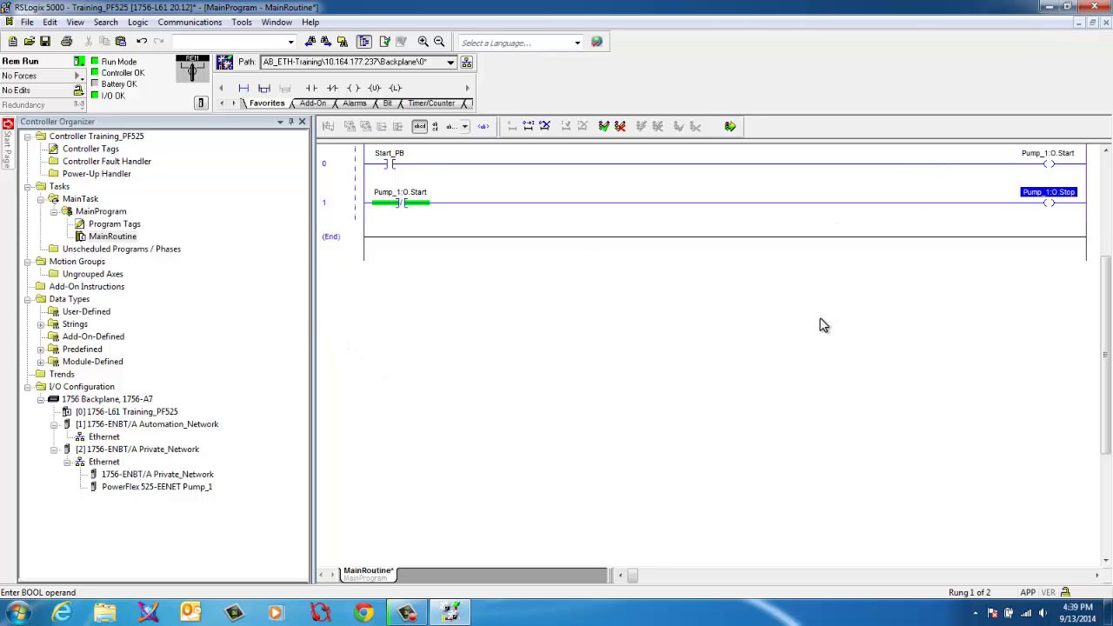
{"action": "left_click", "coordinate": [345, 237]}
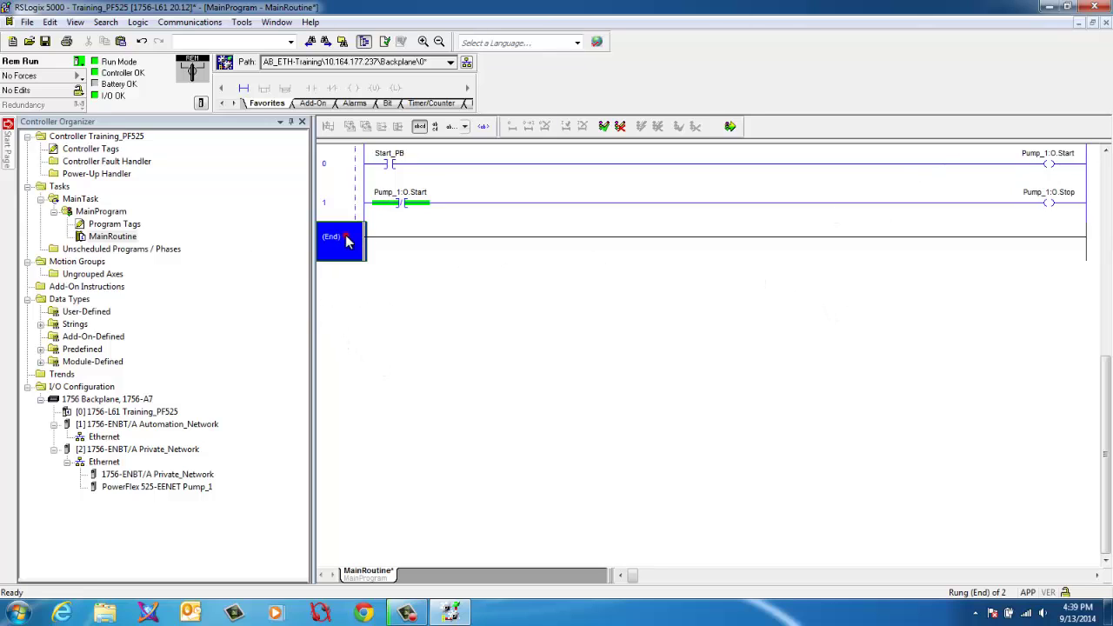
- Insert rung 2 with a contact and a coil tagged Pump_1:O.ClearFaults
{"action": "left_click", "coordinate": [244, 87]}
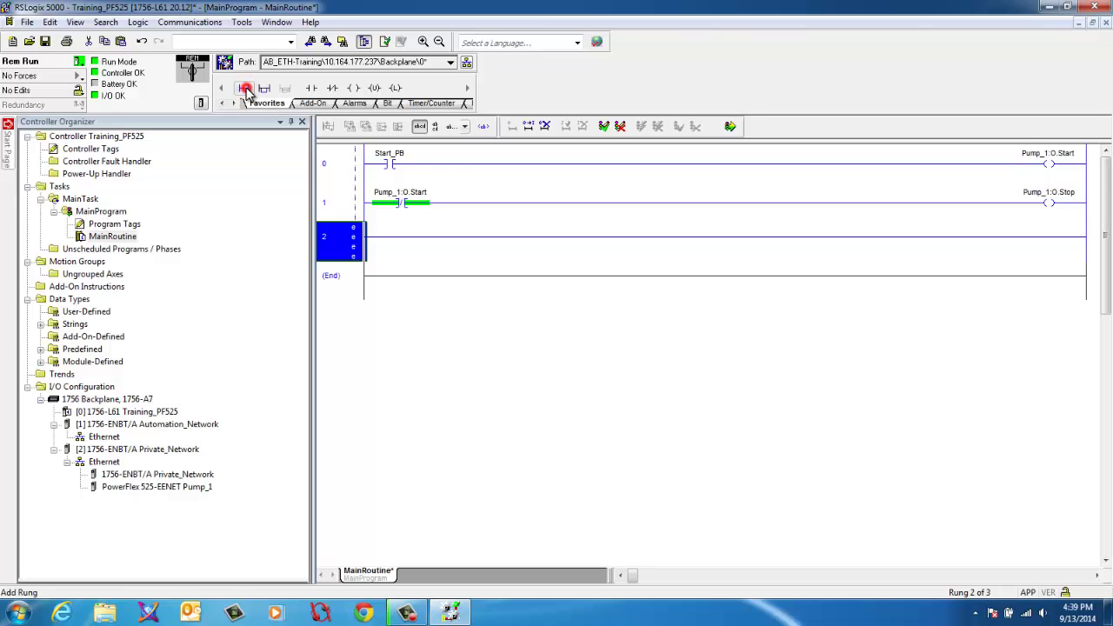
{"action": "left_click", "coordinate": [313, 89]}
{"action": "left_click", "coordinate": [353, 88]}
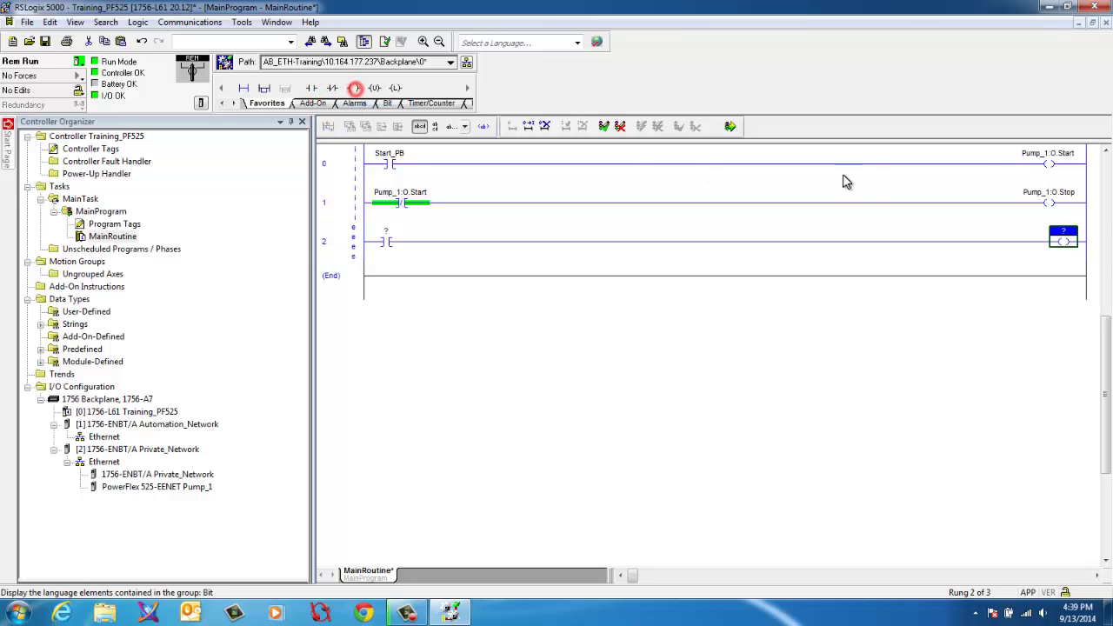
{"action": "left_click_drag", "start_coordinate": [1068, 192], "coordinate": [1077, 234]}
{"action": "left_click", "coordinate": [1076, 231]}
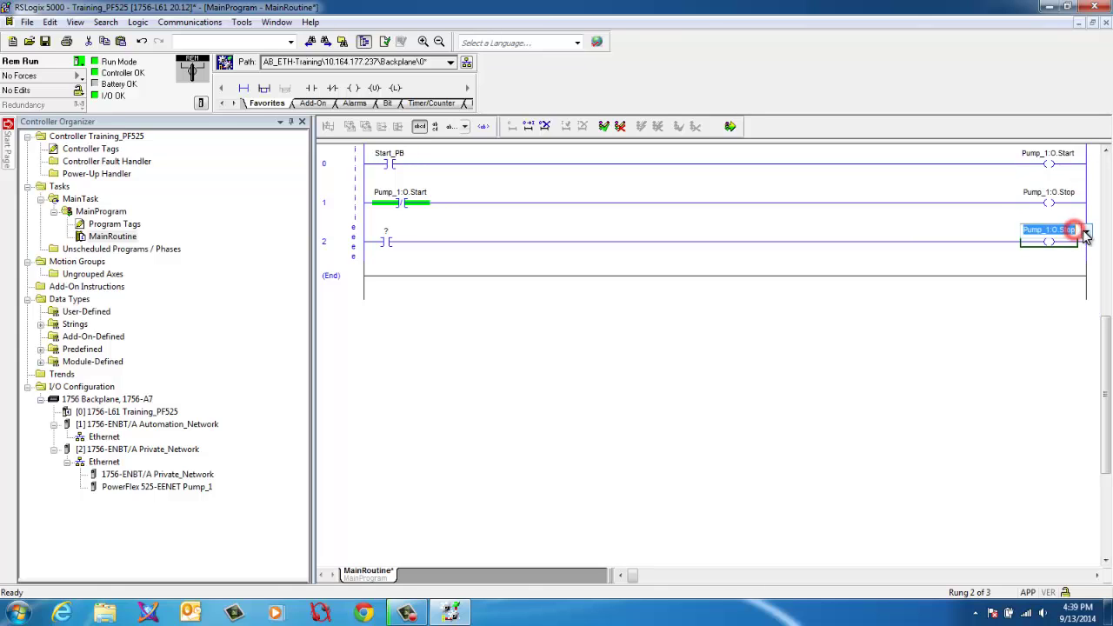
{"action": "left_click", "coordinate": [1089, 233]}
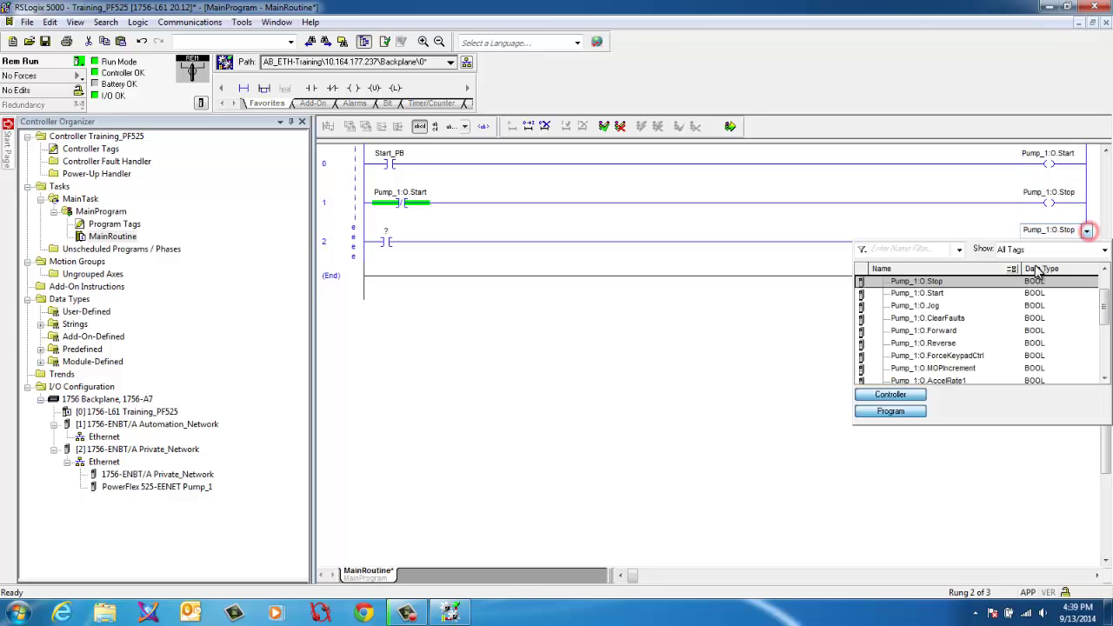
{"action": "double_click", "coordinate": [954, 320]}
{"action": "left_click", "coordinate": [682, 315]}
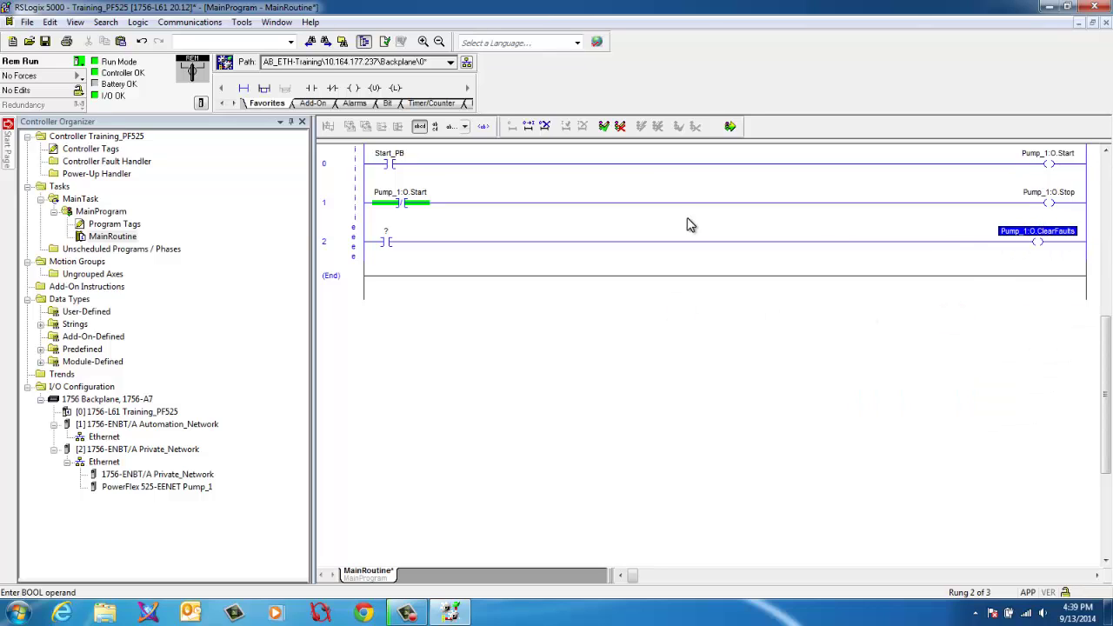
- Create a new tag 'Reset' for rung 2's contact
{"action": "left_click", "coordinate": [384, 238]}
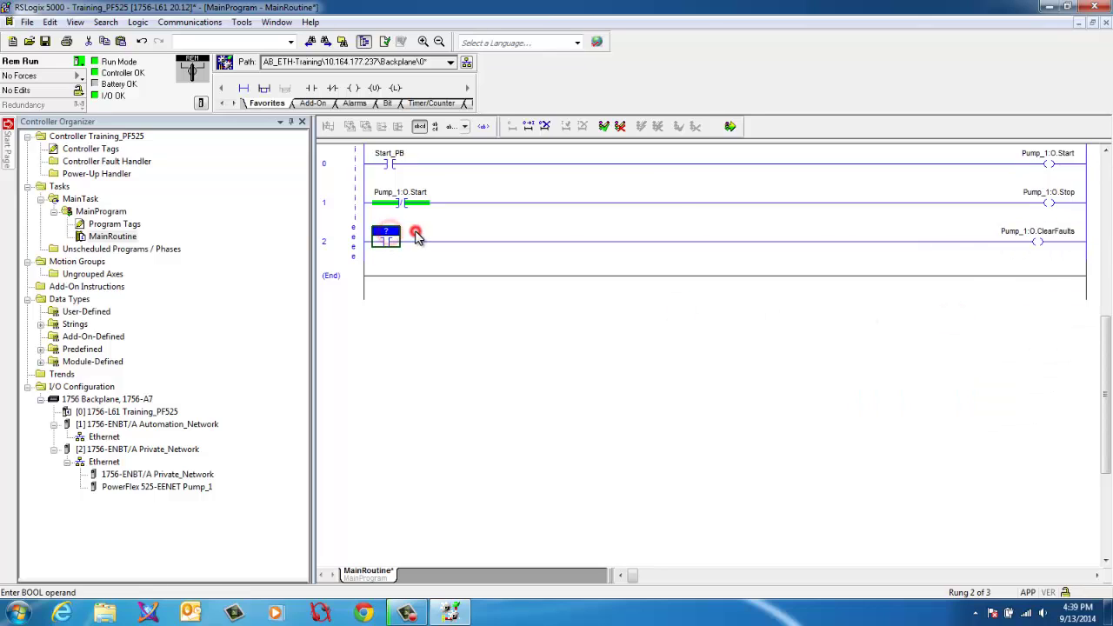
{"action": "double_click", "coordinate": [393, 233]}
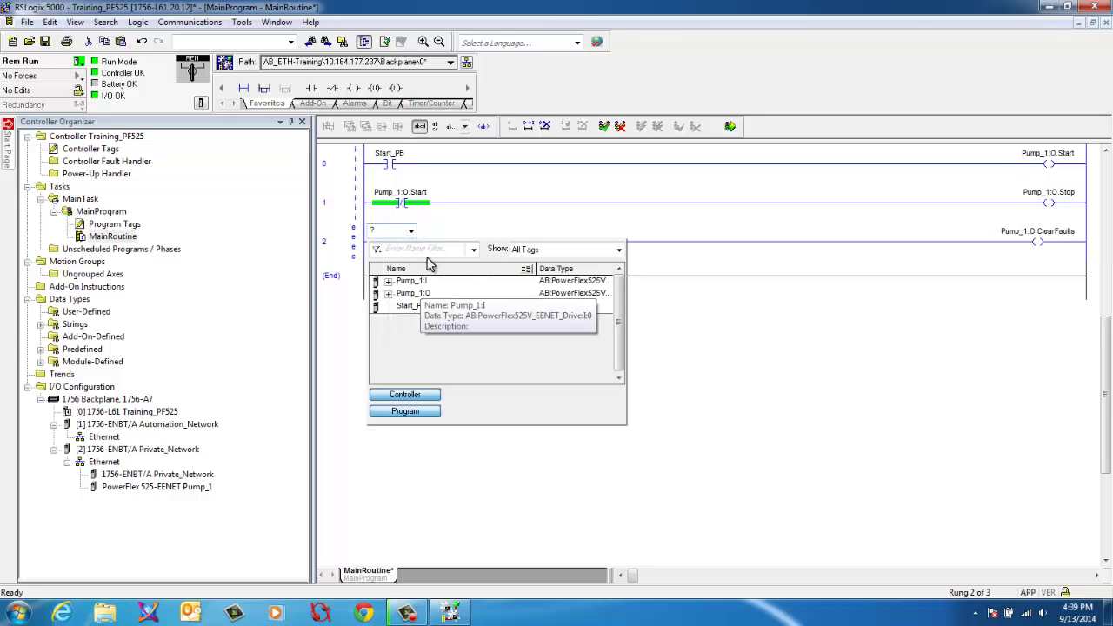
{"action": "left_click", "coordinate": [429, 223]}
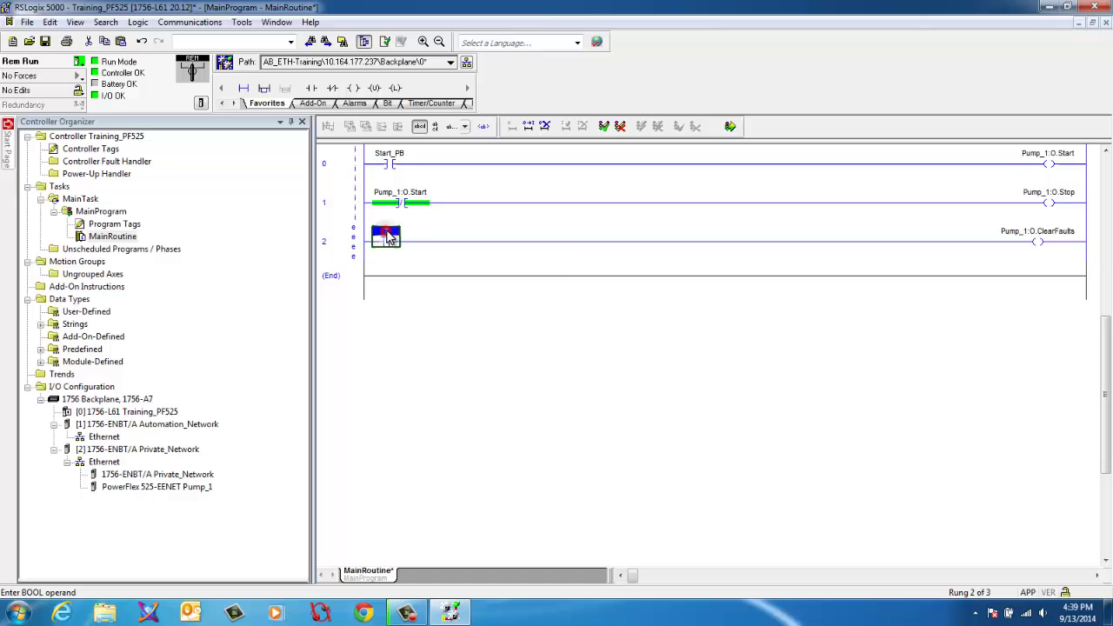
{"action": "right_click", "coordinate": [410, 243]}
{"action": "left_click", "coordinate": [410, 242]}
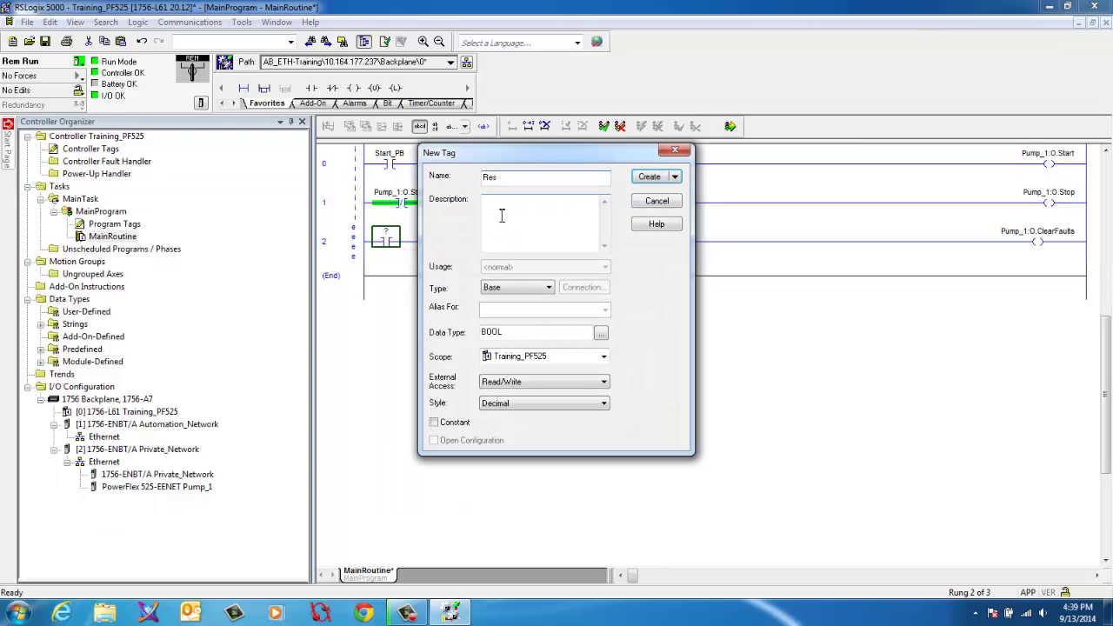
{"action": "type", "text": "Reset"}
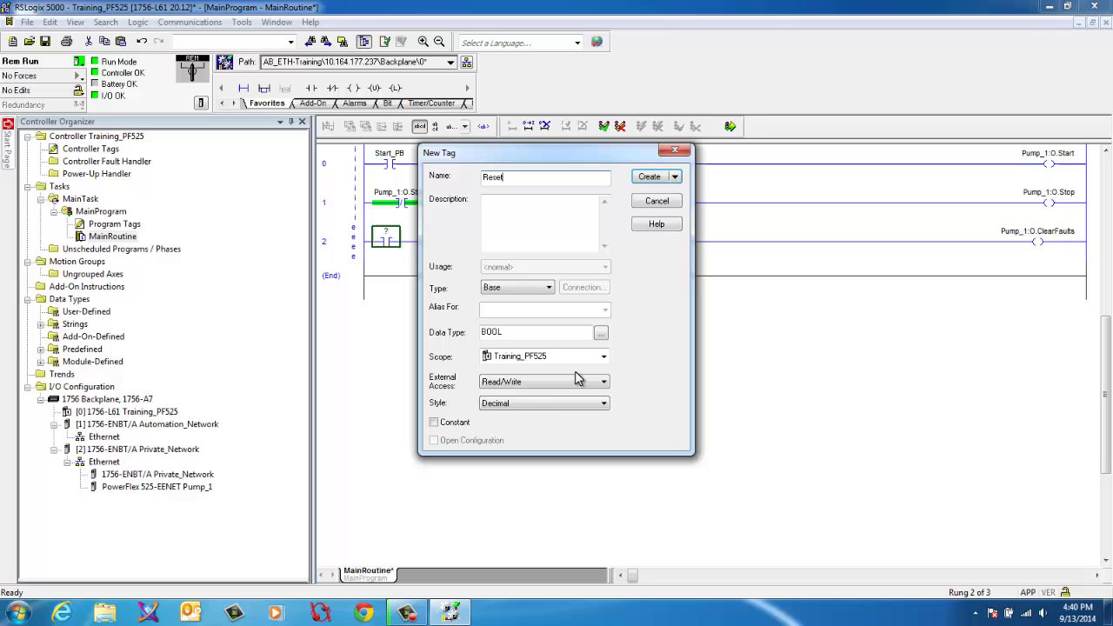
{"action": "left_click", "coordinate": [648, 177]}
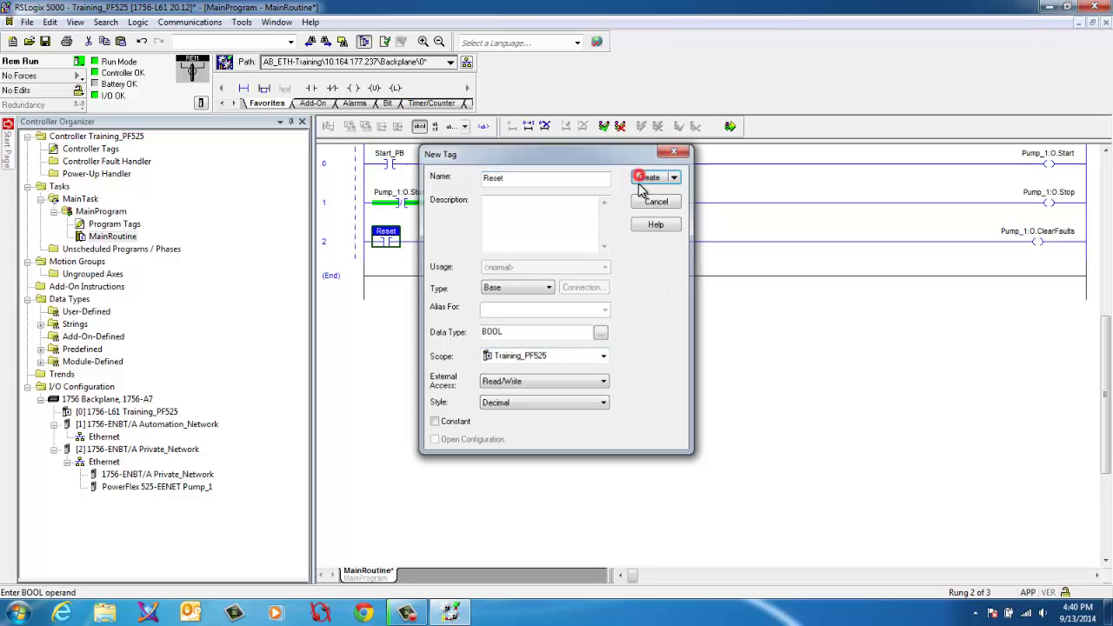
- Finalize all edits in MainRoutine
{"action": "left_click", "coordinate": [731, 125]}
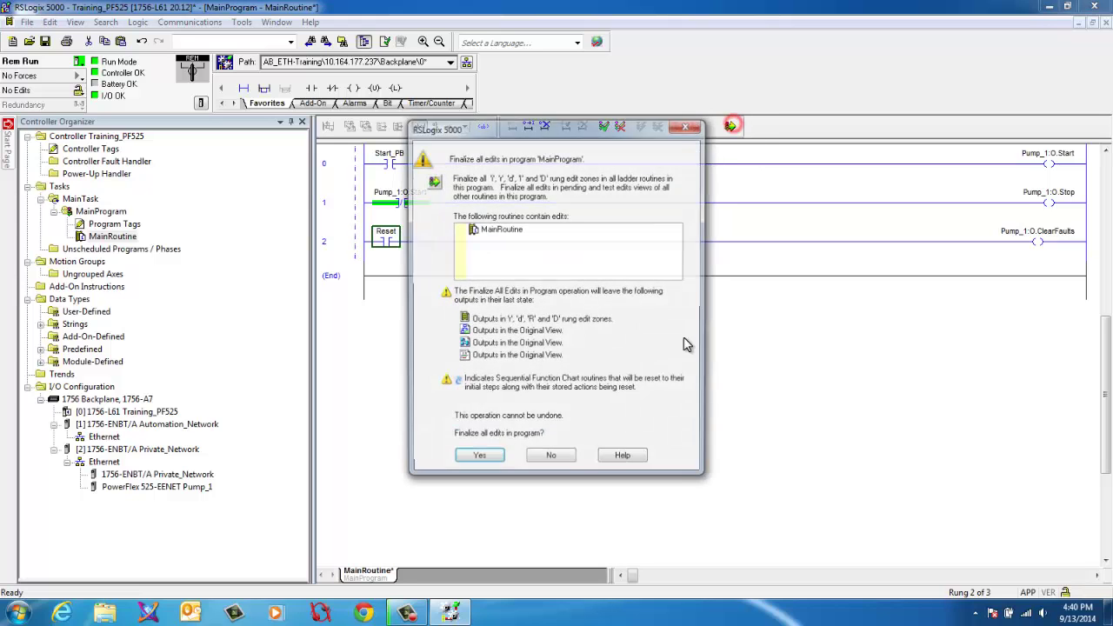
{"action": "left_click", "coordinate": [500, 461]}
{"action": "left_click", "coordinate": [330, 278]}
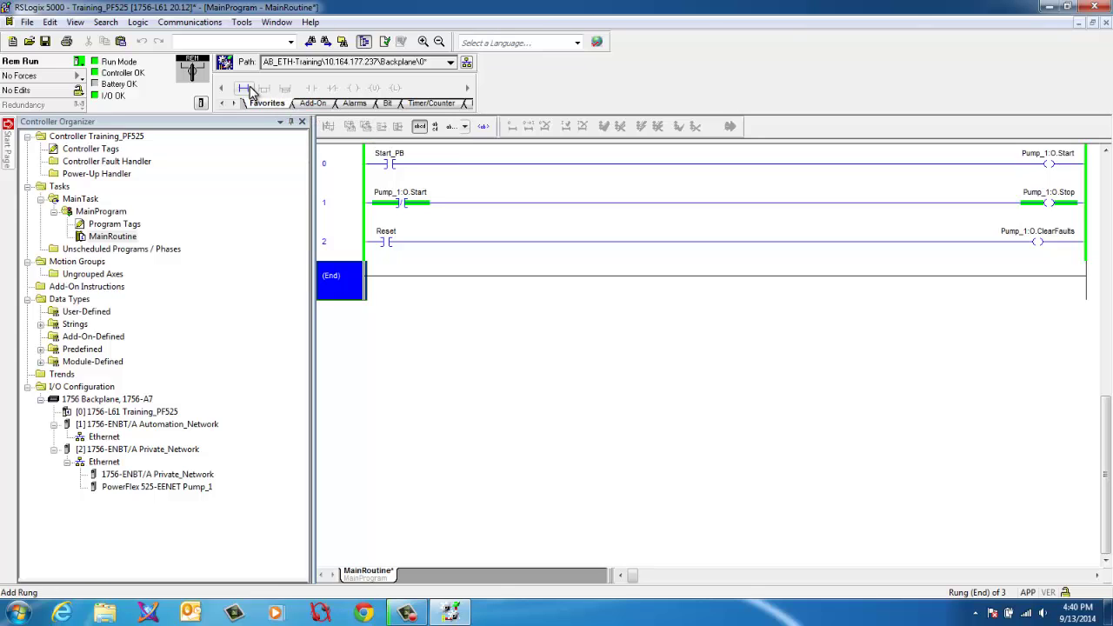
- Insert rung 3 with a MOV instruction whose Source is a new CMD_Freq tag
{"action": "left_click", "coordinate": [245, 89]}
{"action": "type", "text": "mov"}
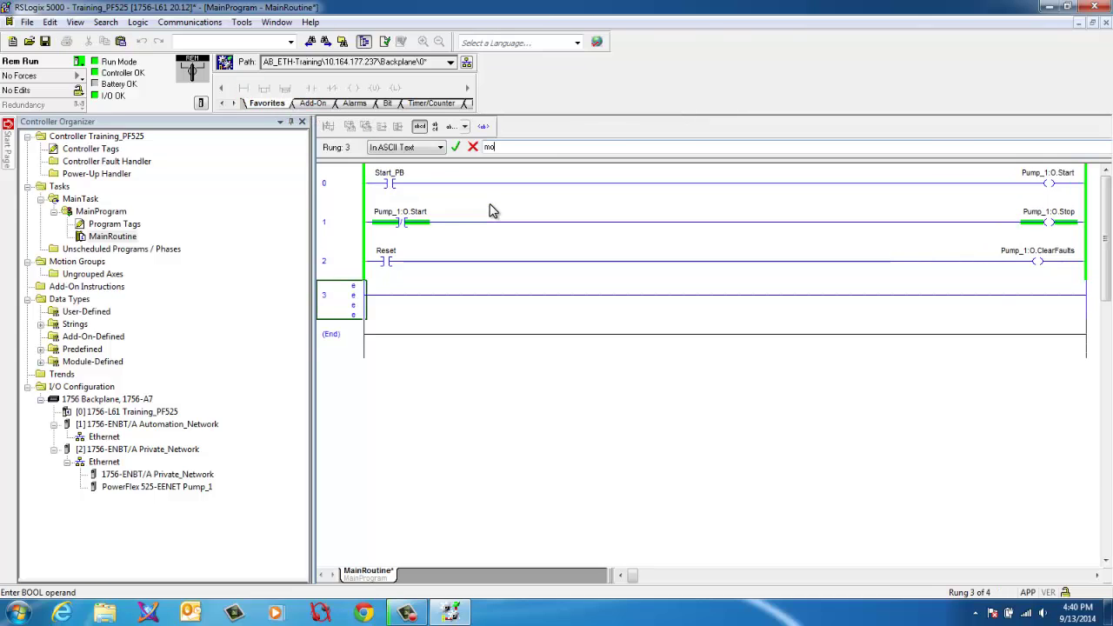
{"action": "key", "text": "Return"}
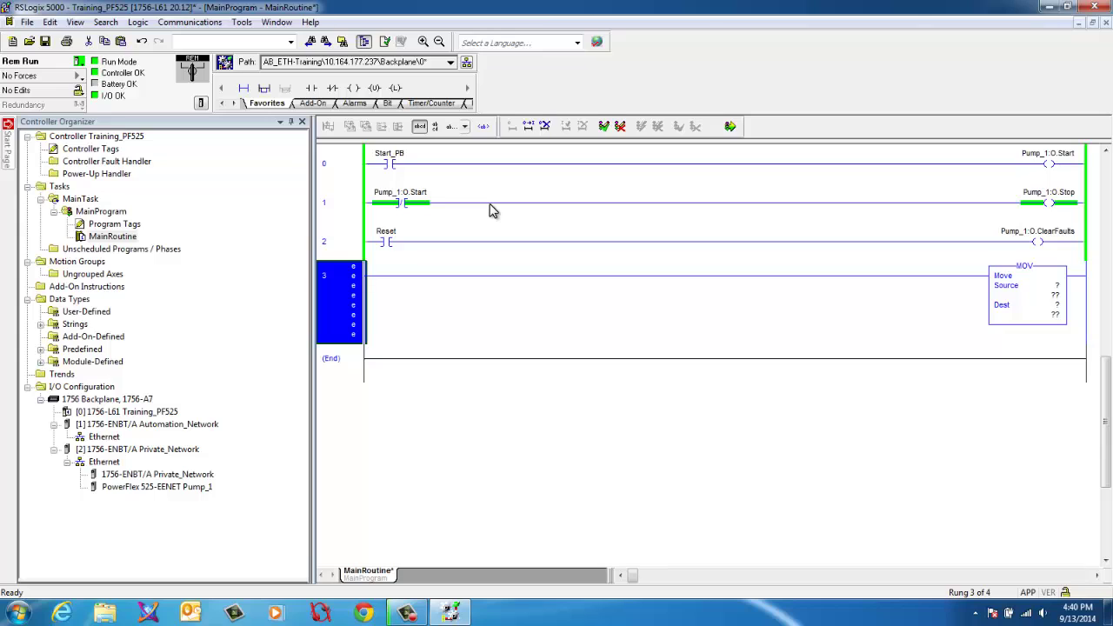
{"action": "left_click", "coordinate": [1005, 287]}
{"action": "right_click", "coordinate": [1053, 289]}
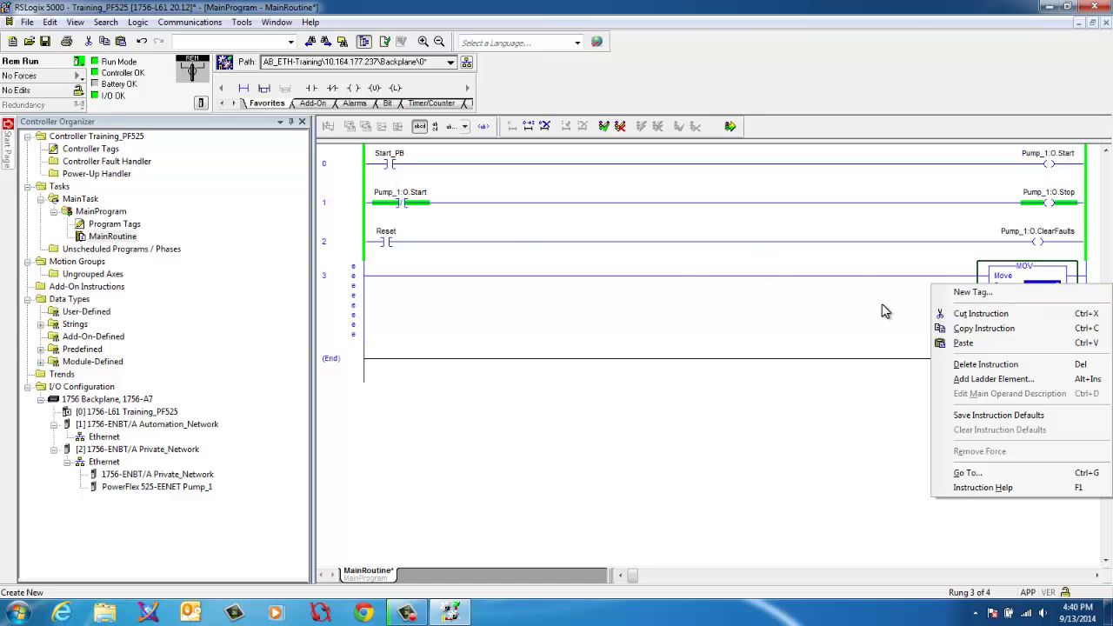
{"action": "left_click", "coordinate": [984, 296]}
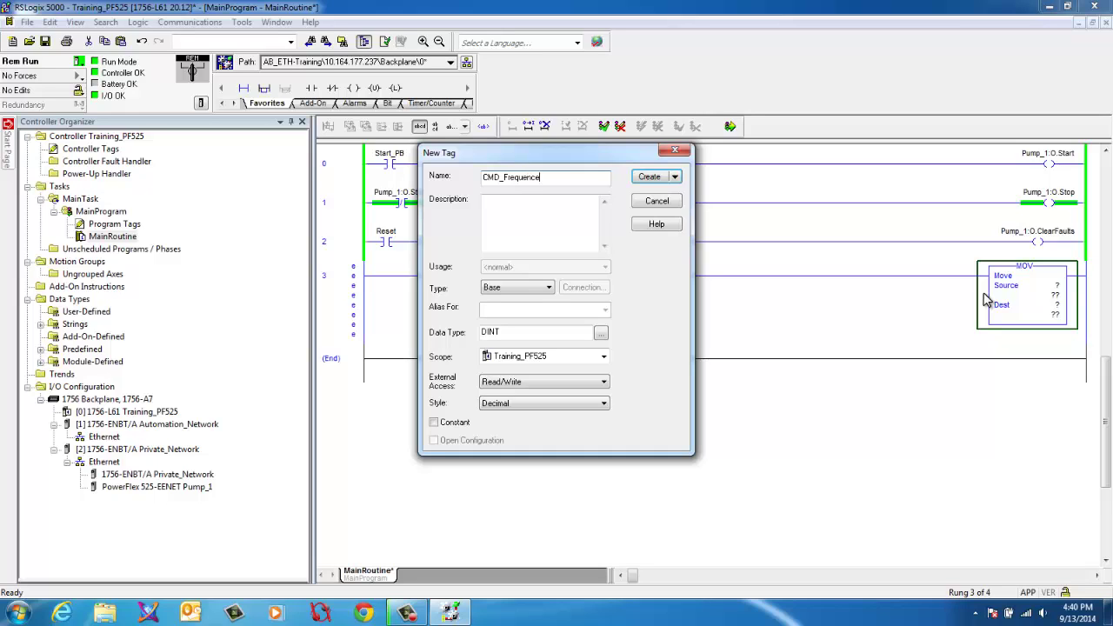
{"action": "type", "text": "y"}
{"action": "type", "text": "q"}
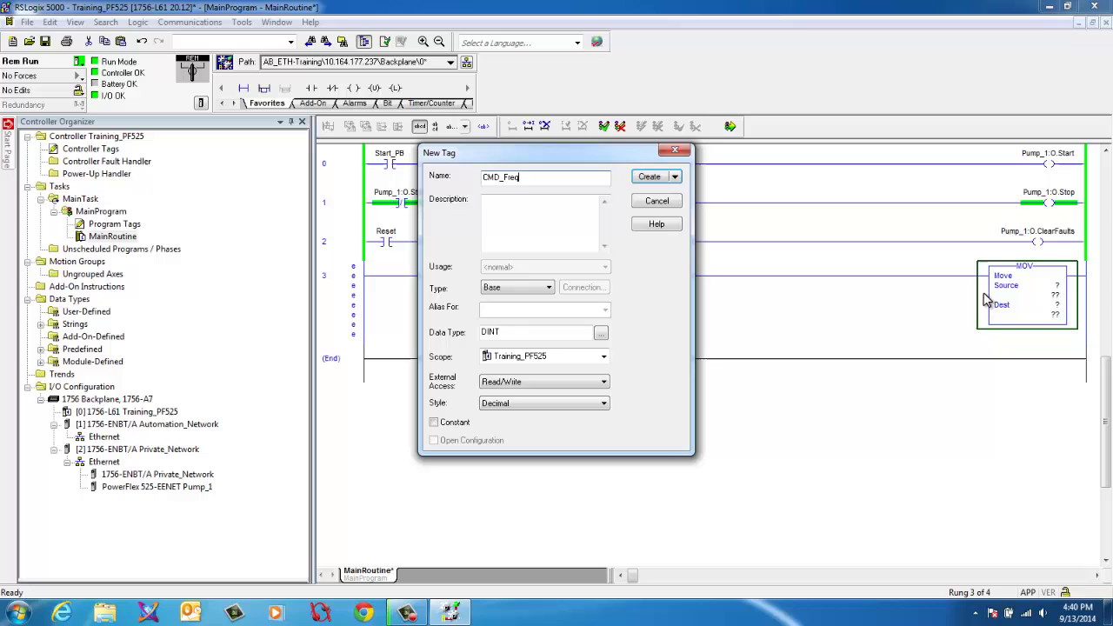
{"action": "left_click", "coordinate": [651, 177]}
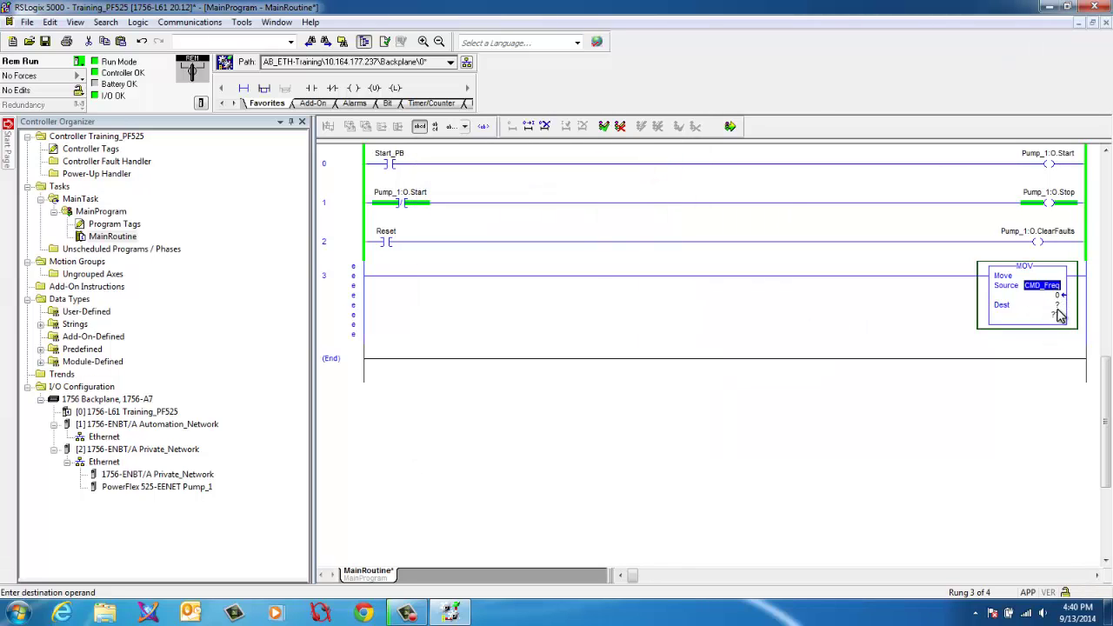
- Set the MOV's Dest operand to Pump_1:O.FreqCommand
{"action": "left_click", "coordinate": [1048, 306]}
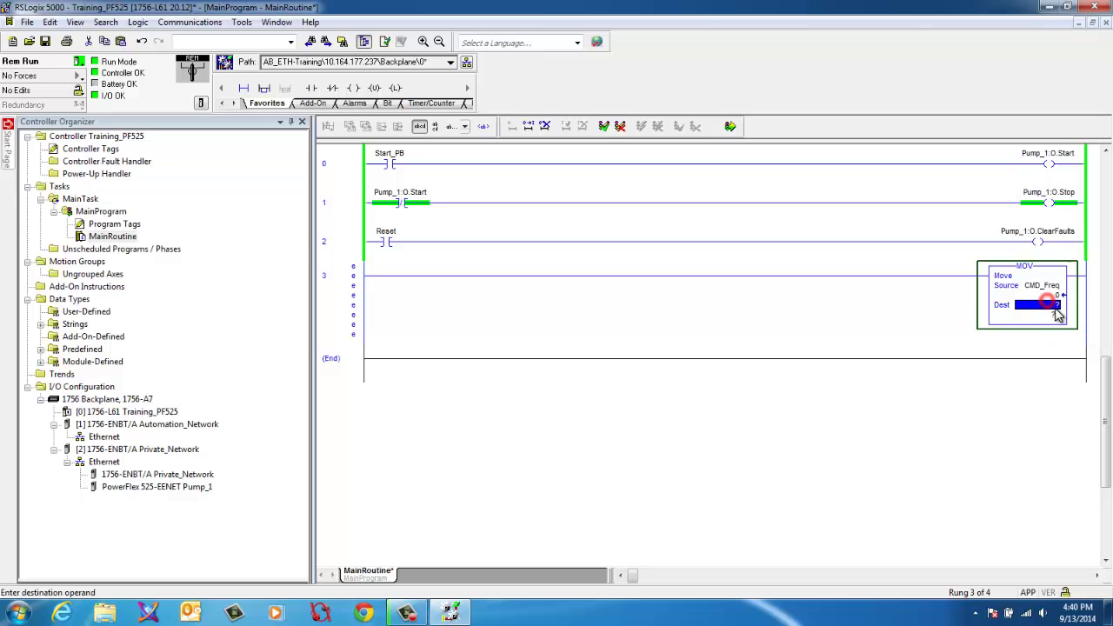
{"action": "left_click", "coordinate": [1074, 237]}
{"action": "left_click_drag", "start_coordinate": [1075, 236], "coordinate": [1048, 306]}
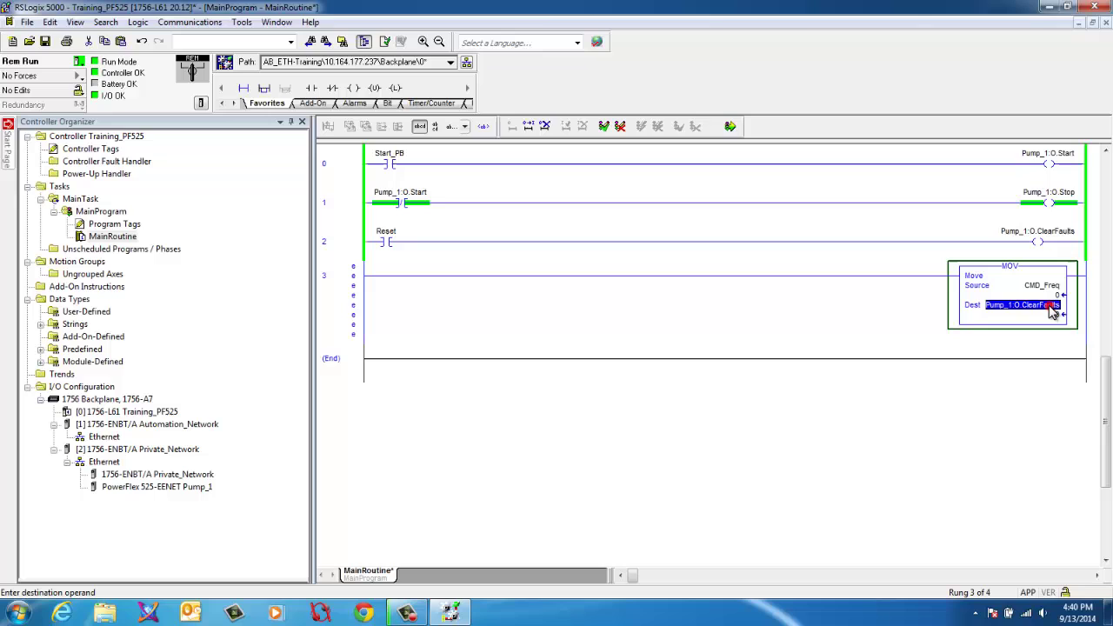
{"action": "left_click", "coordinate": [1073, 306]}
{"action": "scroll", "coordinate": [938, 417], "scroll_direction": "down", "scroll_amount": 3}
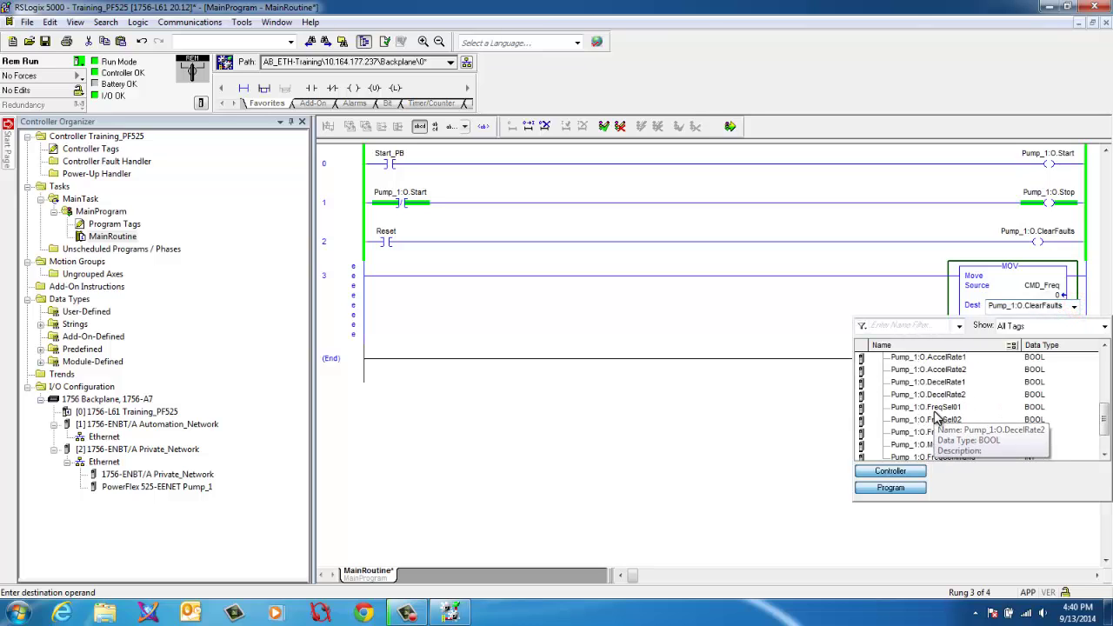
{"action": "left_click", "coordinate": [962, 433]}
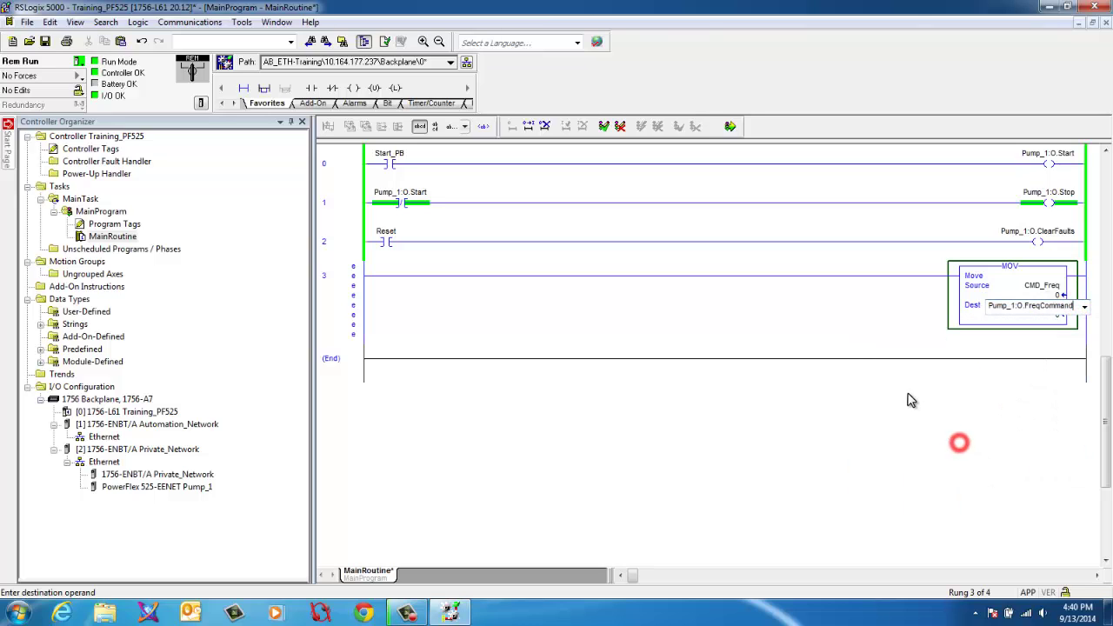
{"action": "left_click", "coordinate": [907, 400]}
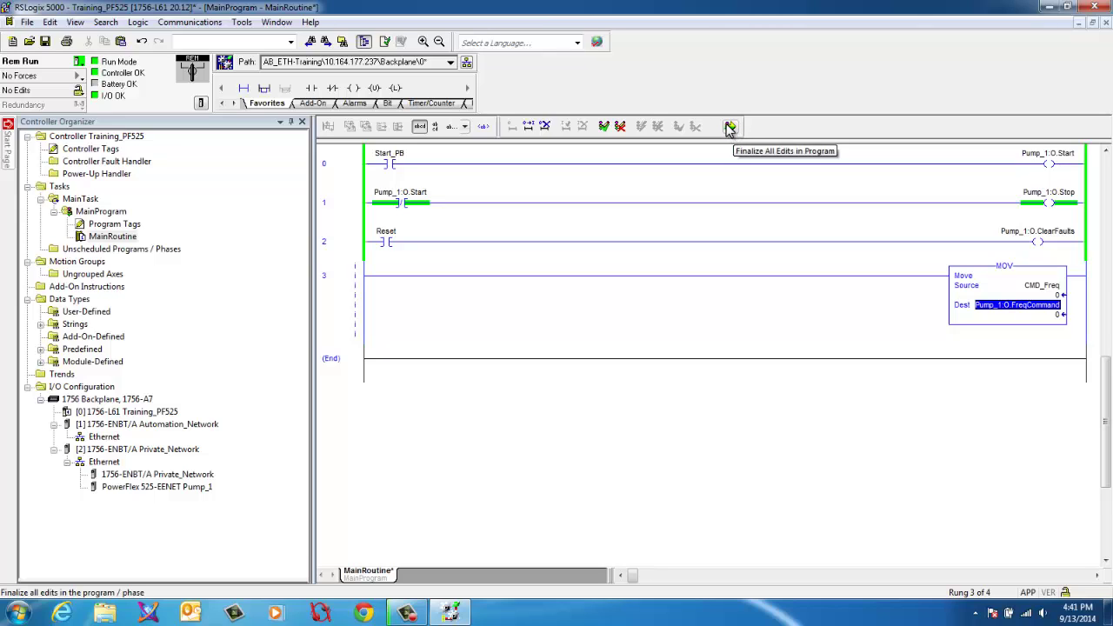
- Finalize all pending edits in the program and confirm with Yes
{"action": "left_click", "coordinate": [731, 127]}
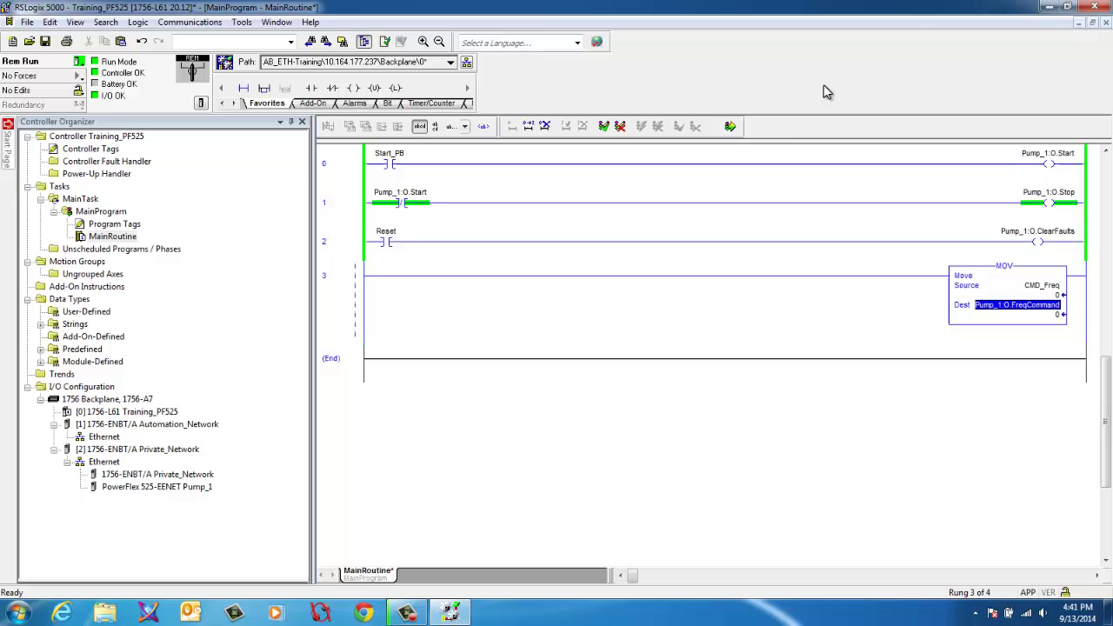
{"action": "left_click", "coordinate": [738, 129]}
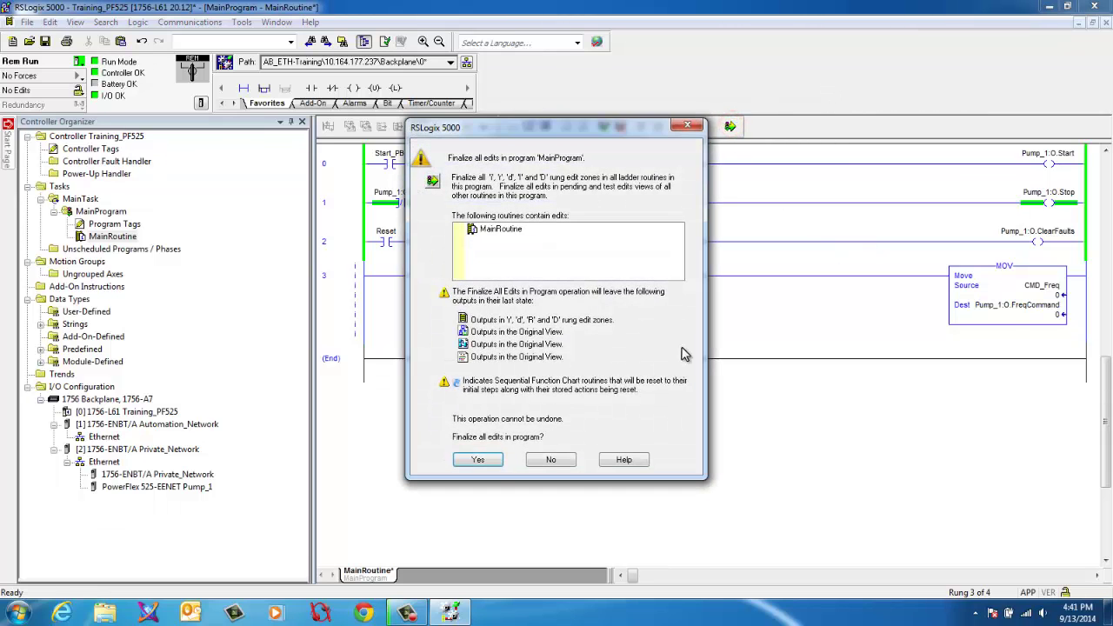
{"action": "left_click", "coordinate": [479, 460]}
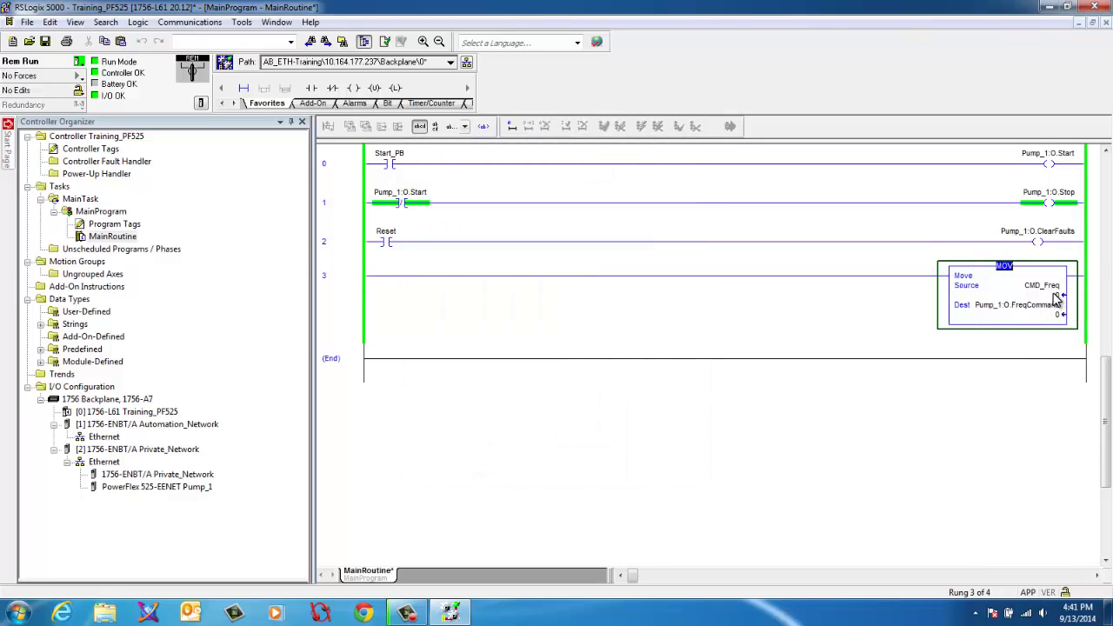
- Set the MOV Source CMD_Freq value to 3200
{"action": "left_click", "coordinate": [1054, 296]}
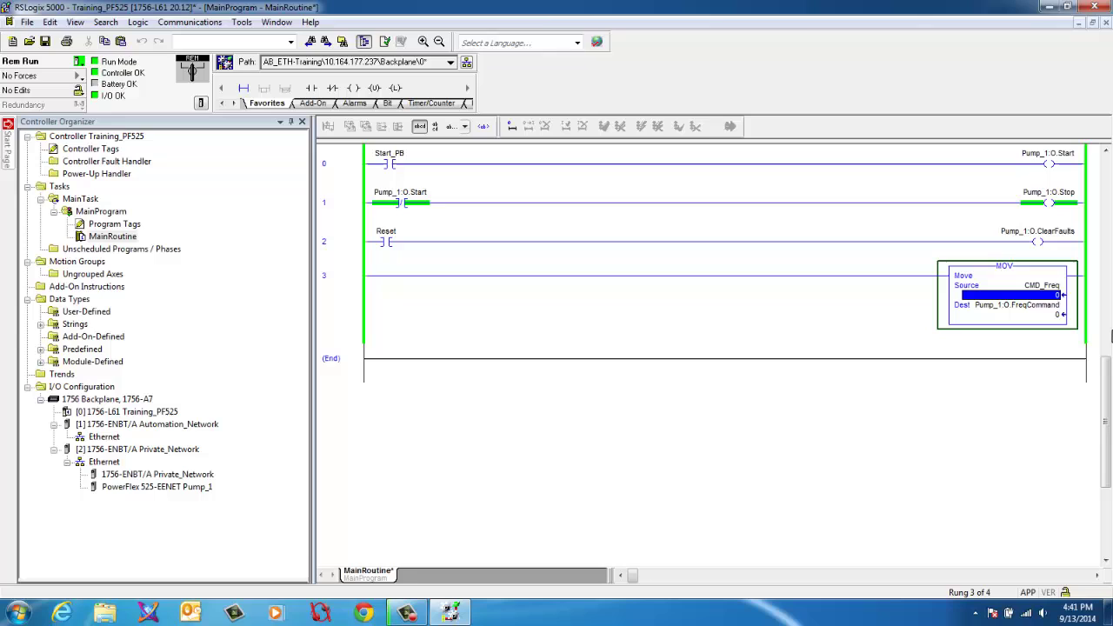
{"action": "type", "text": "3200"}
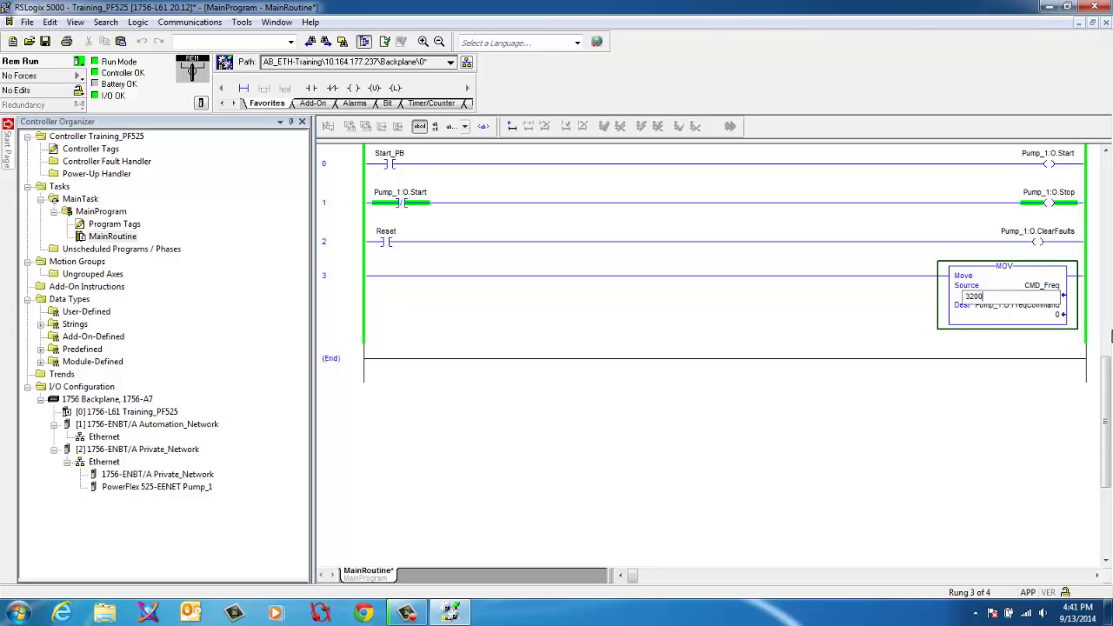
{"action": "key", "text": "Return"}
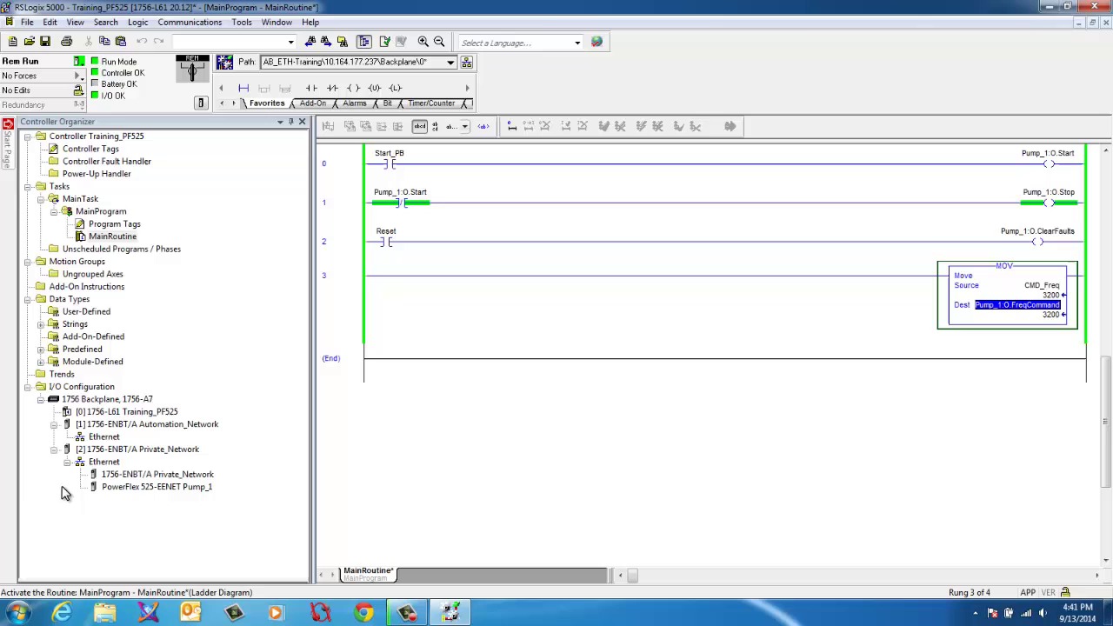
- Show PowerFlex 525 Pump_1's Drive tab status beside an enlarged MainRoutine ladder showing the MOV rung
{"action": "double_click", "coordinate": [161, 487]}
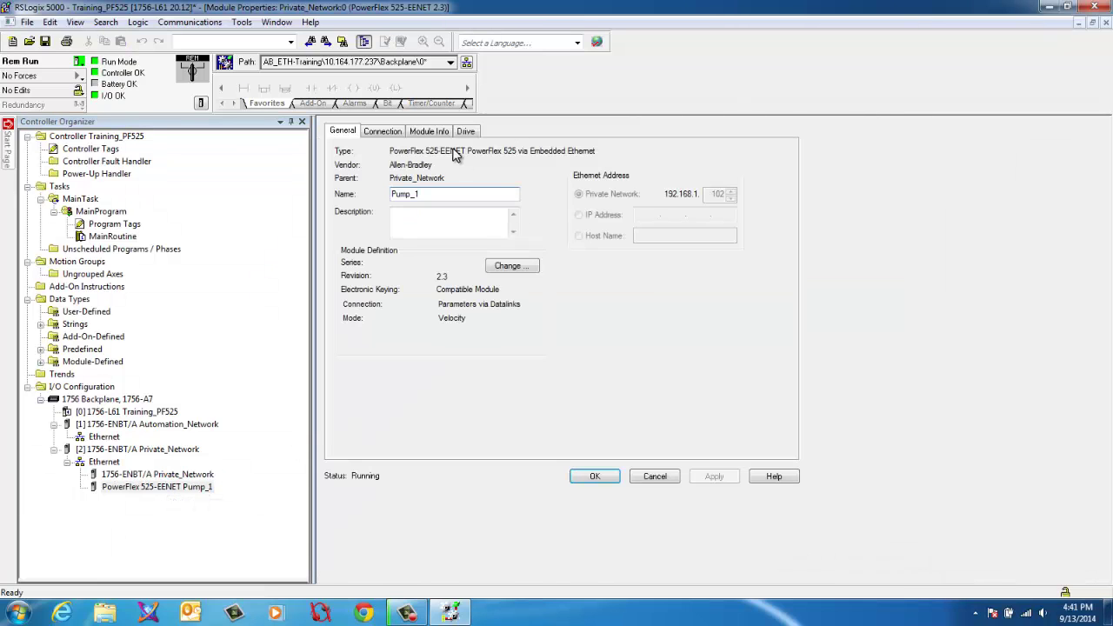
{"action": "left_click", "coordinate": [468, 134]}
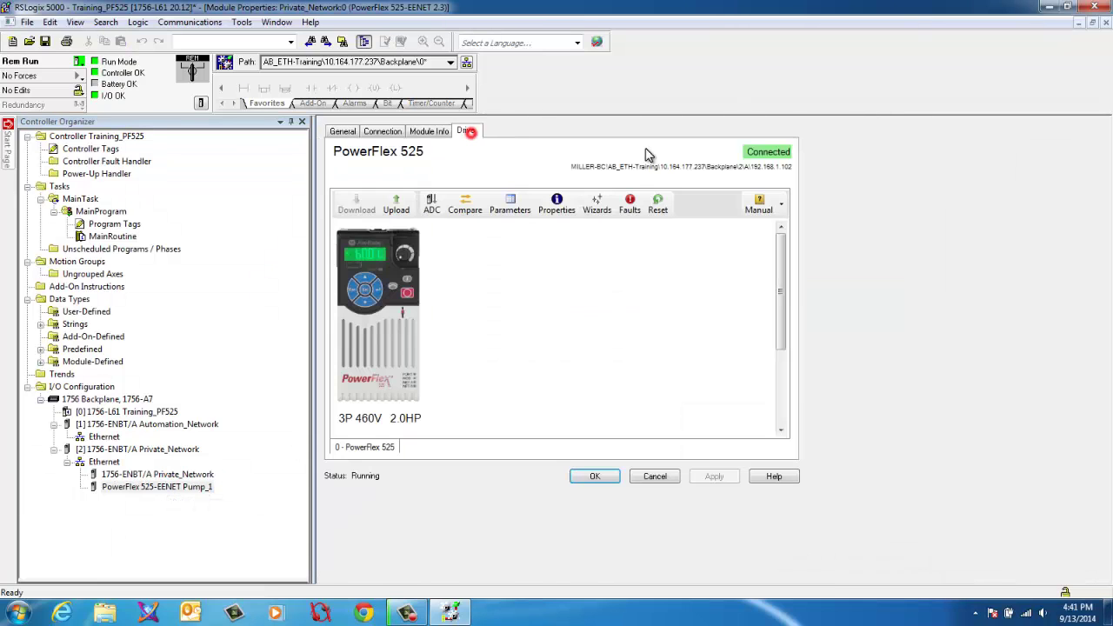
{"action": "left_click", "coordinate": [1092, 23]}
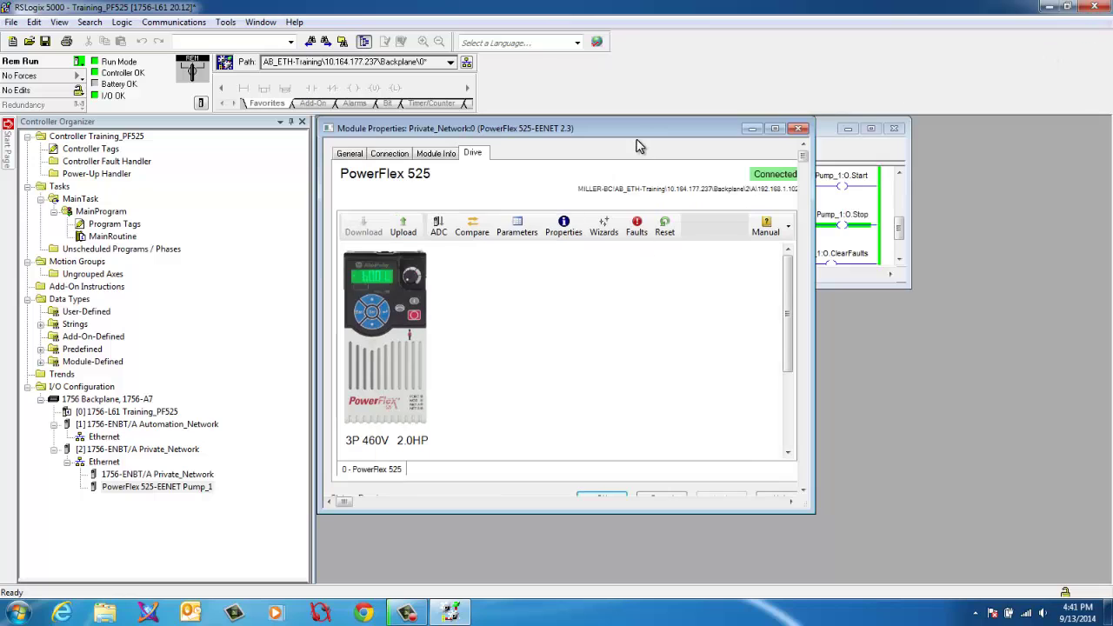
{"action": "left_click_drag", "start_coordinate": [653, 140], "coordinate": [692, 234]}
{"action": "scroll", "coordinate": [831, 364], "scroll_direction": "down", "scroll_amount": 5}
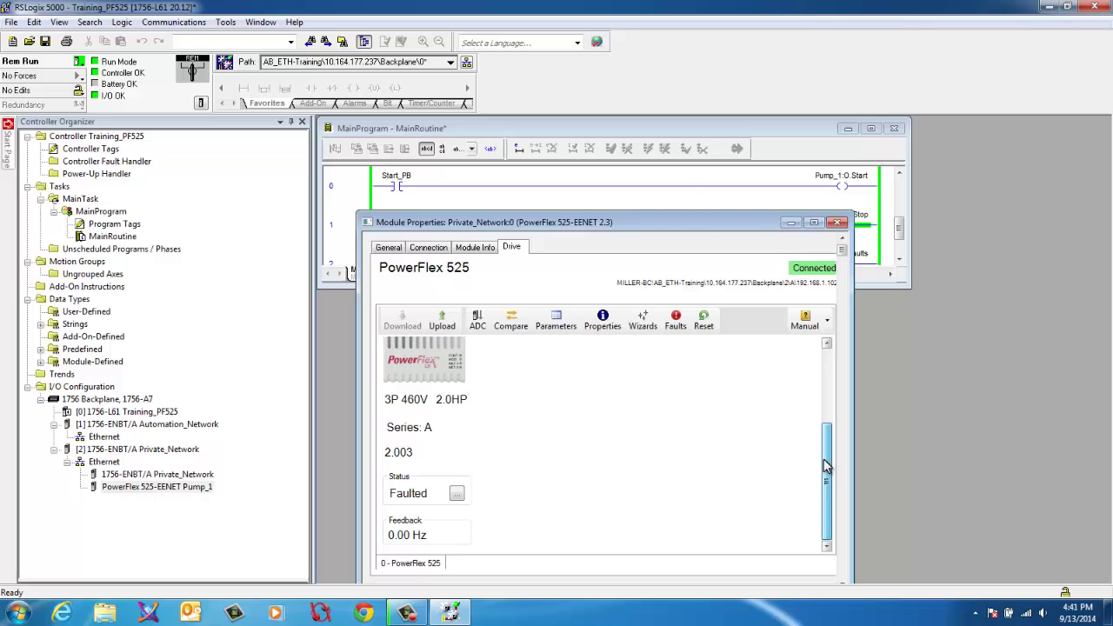
{"action": "left_click", "coordinate": [713, 129]}
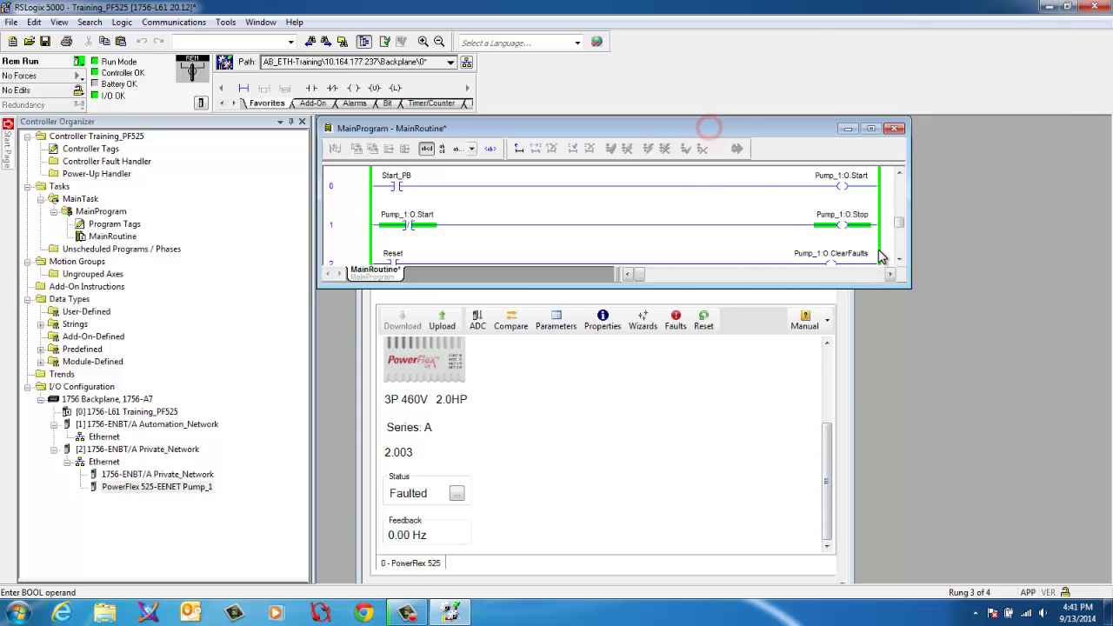
{"action": "left_click", "coordinate": [899, 259]}
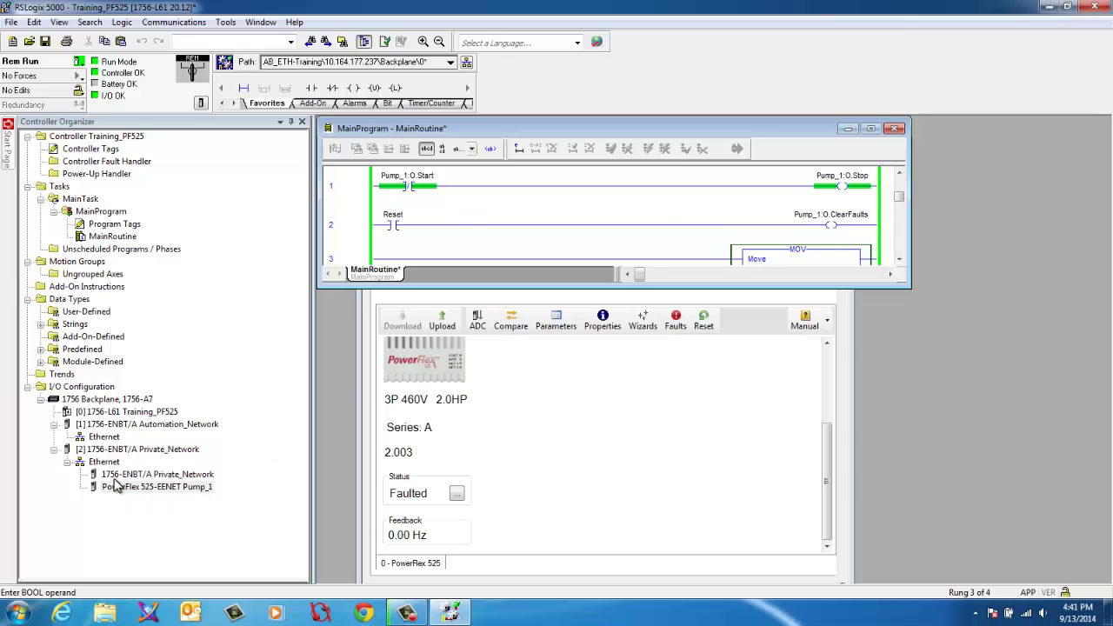
{"action": "left_click", "coordinate": [393, 221]}
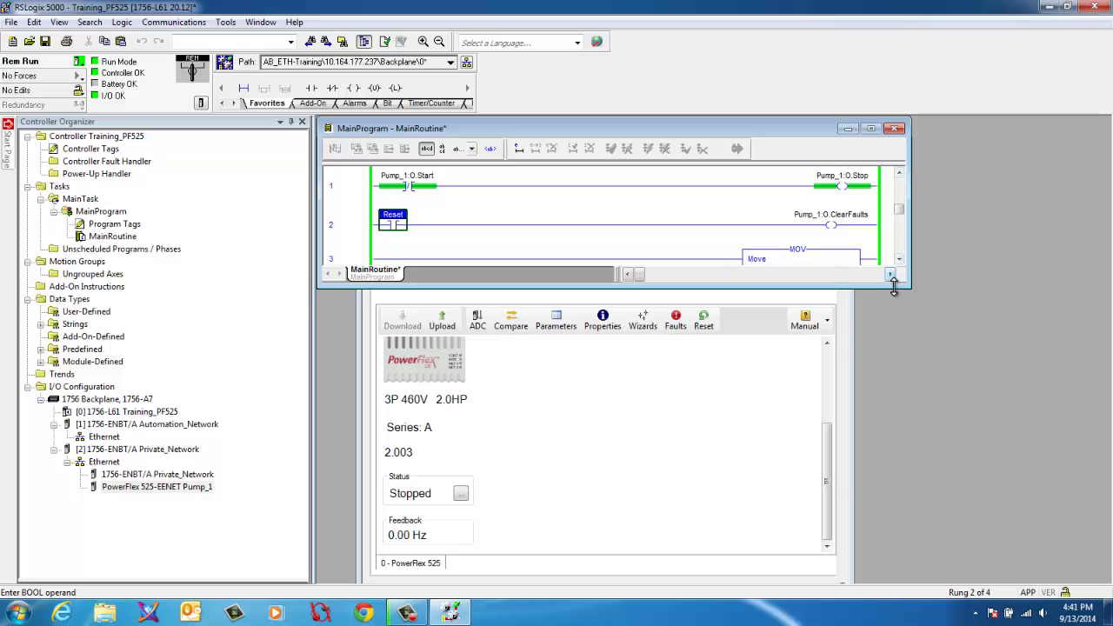
{"action": "left_click_drag", "start_coordinate": [889, 288], "coordinate": [888, 383]}
- Toggle Start_PB on rung 0 on so Pump_1 starts running at 32.00 Hz
{"action": "left_click", "coordinate": [899, 173]}
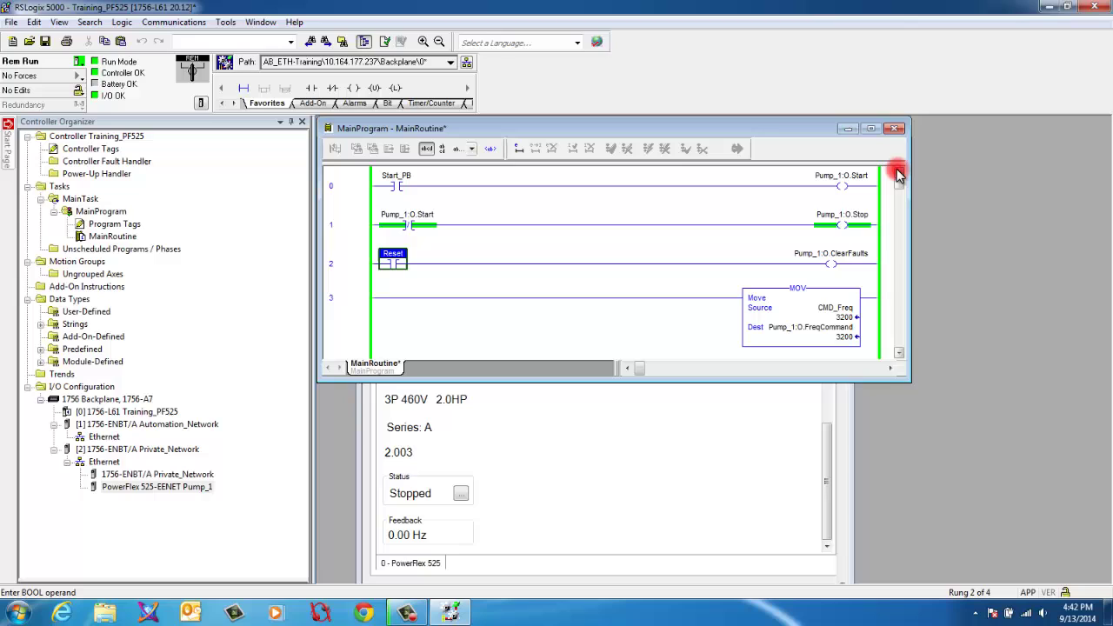
{"action": "left_click", "coordinate": [402, 179]}
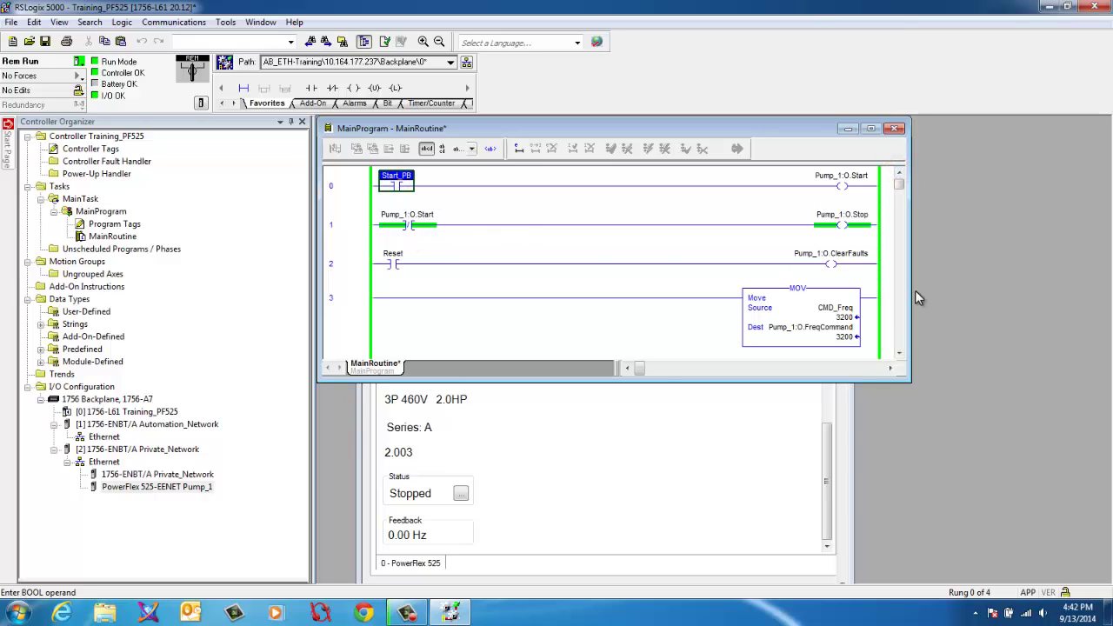
{"action": "key", "text": "ctrl+t"}
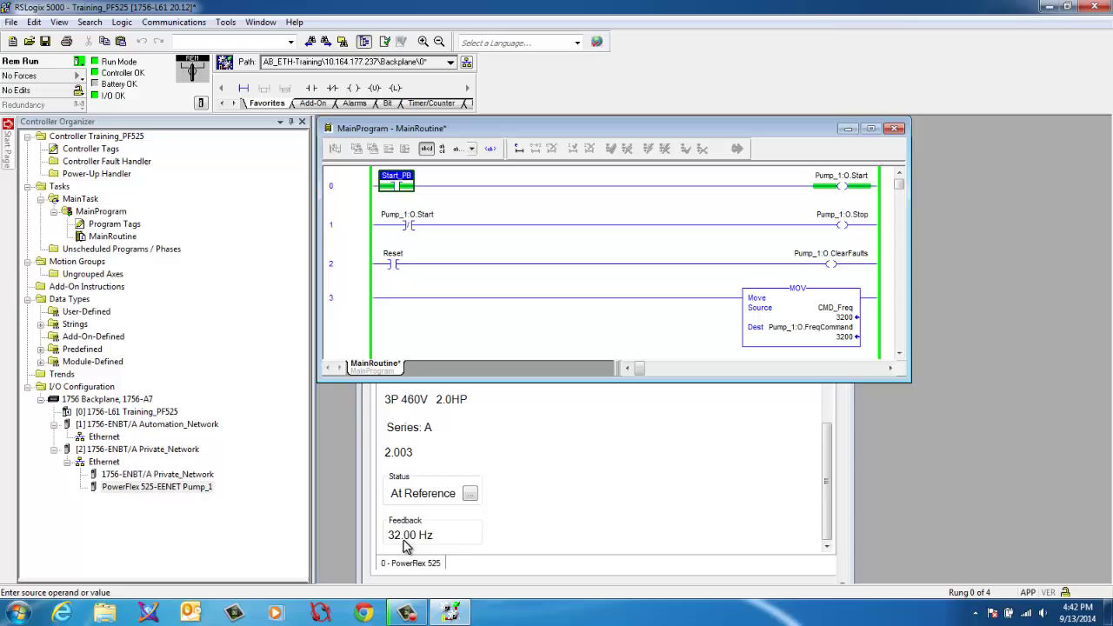
- Change the MOV Source CMD_Freq from 3200 to 1513
{"action": "left_click", "coordinate": [840, 316]}
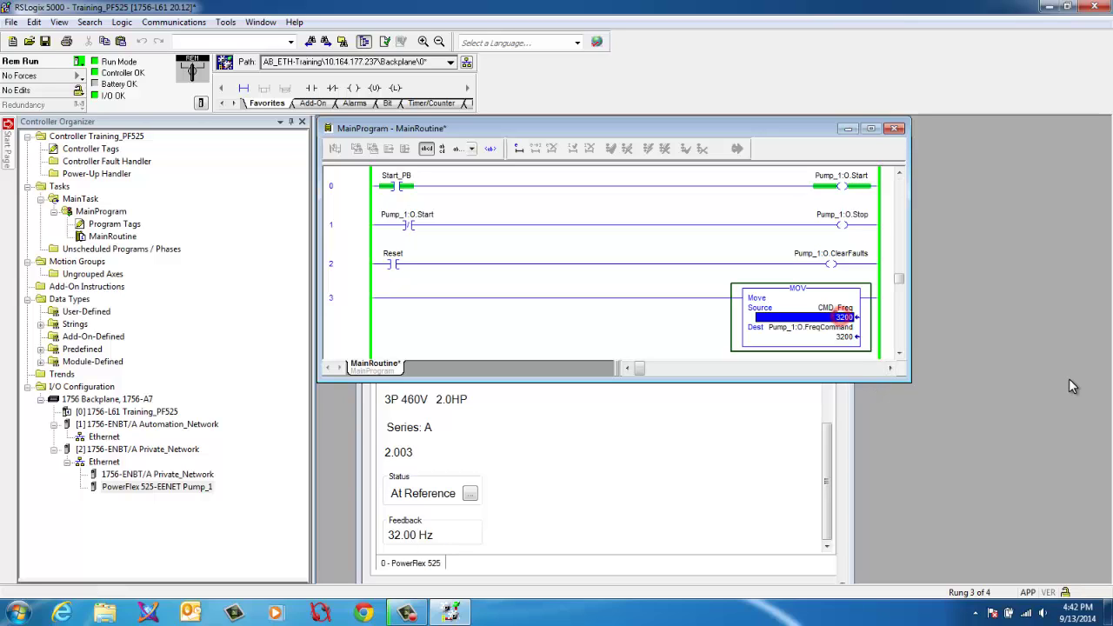
{"action": "type", "text": "1513"}
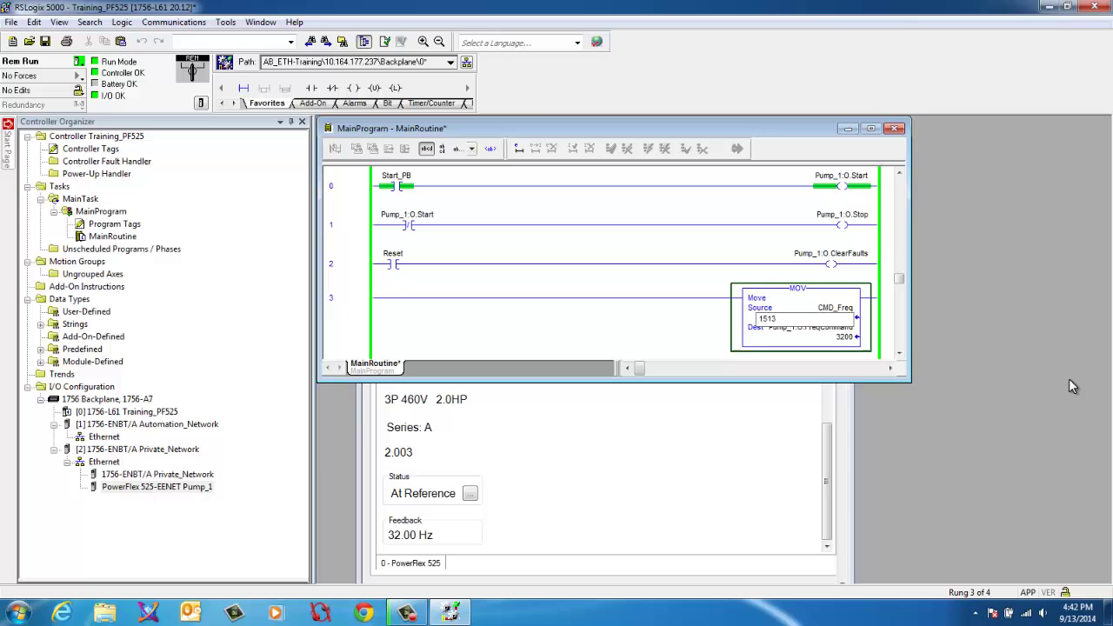
{"action": "key", "text": "Return"}
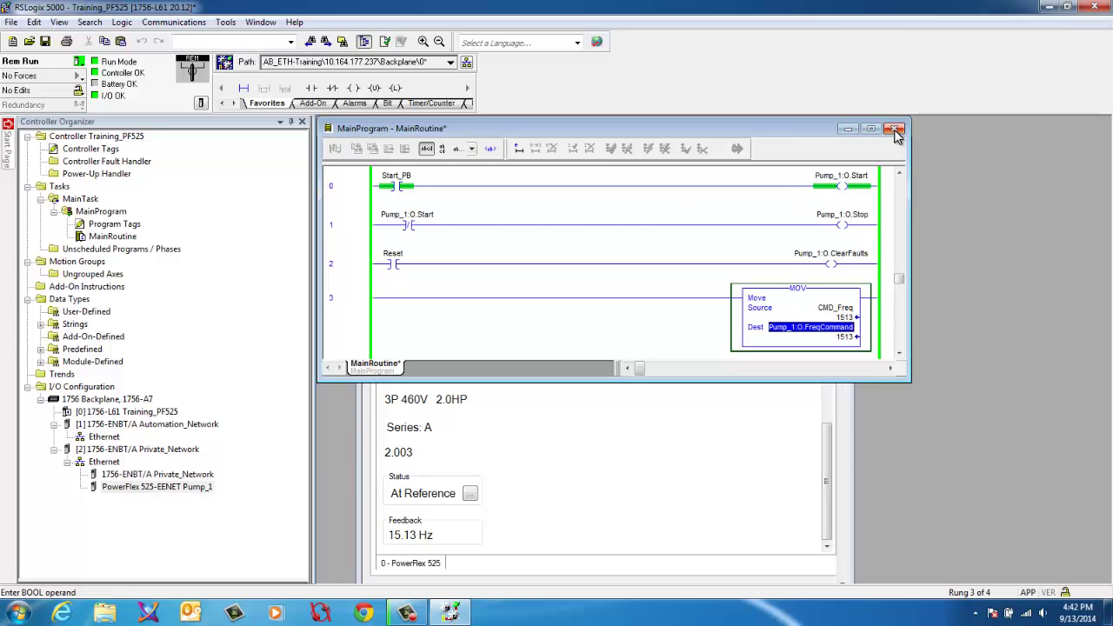
- In Controller Tags, expand Pump_1:O and set Pump_1:O.Forward to 1
{"action": "double_click", "coordinate": [86, 150]}
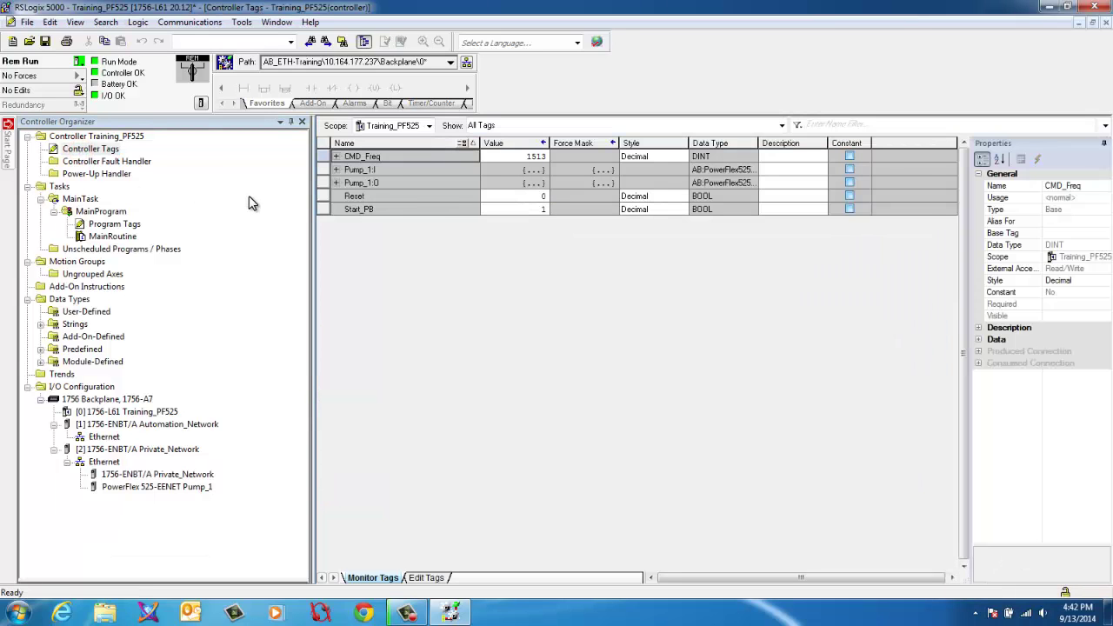
{"action": "left_click", "coordinate": [337, 183]}
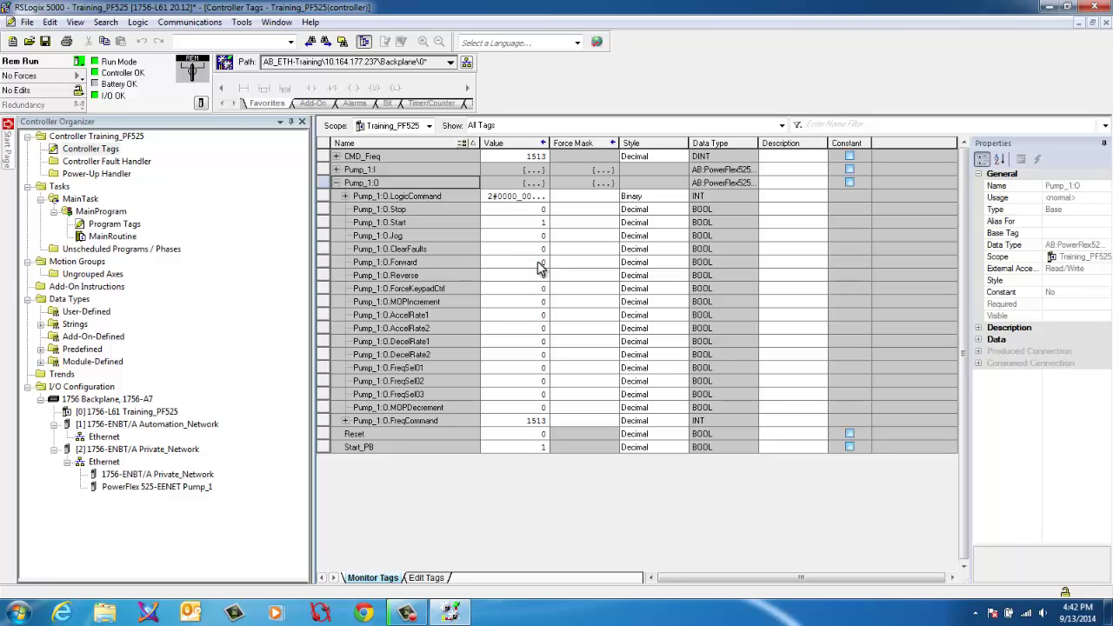
{"action": "left_click", "coordinate": [539, 266]}
{"action": "type", "text": "1"}
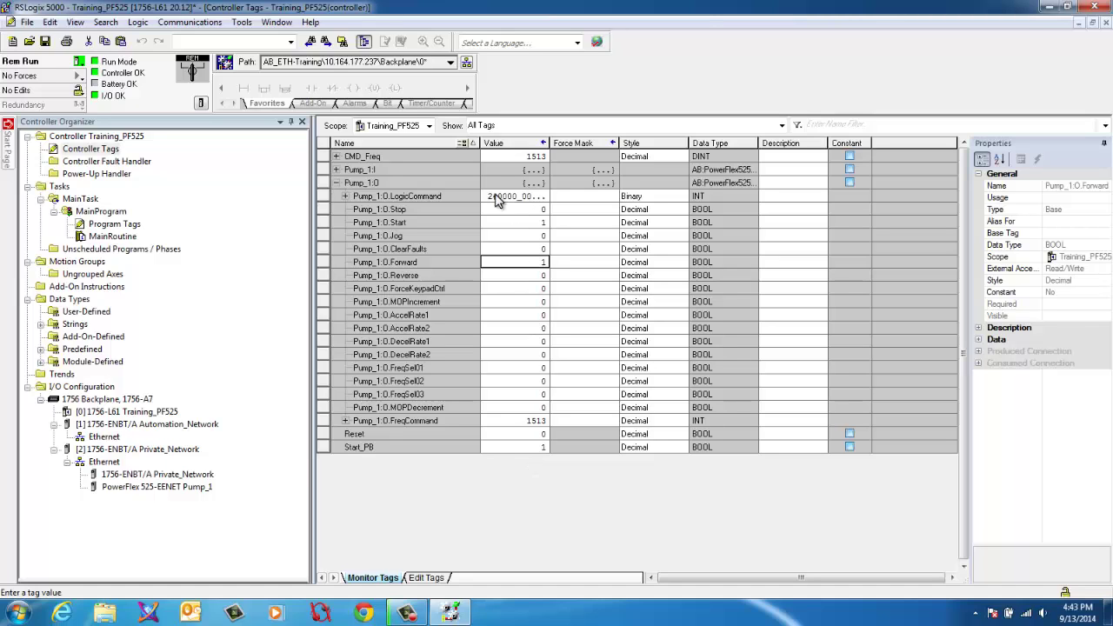
- Collapse Pump_1:O and expand Pump_1:I to view the drive's input tags
{"action": "left_click", "coordinate": [337, 183]}
{"action": "left_click", "coordinate": [337, 170]}
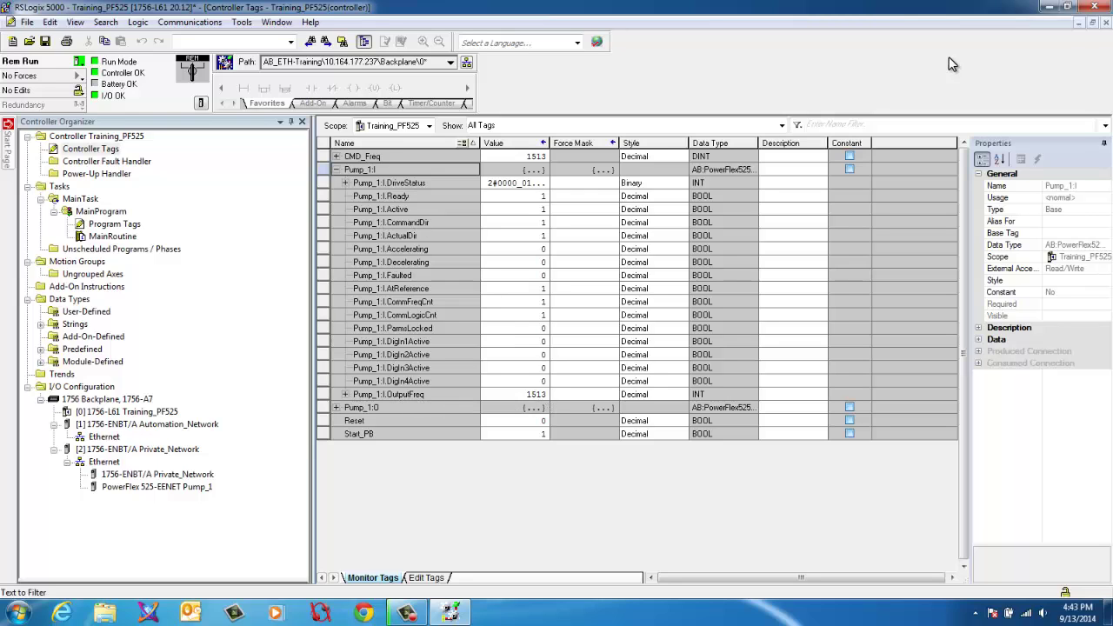
- Close the Controller Tags window to return to the MainRoutine ladder
{"action": "left_click", "coordinate": [1107, 25]}
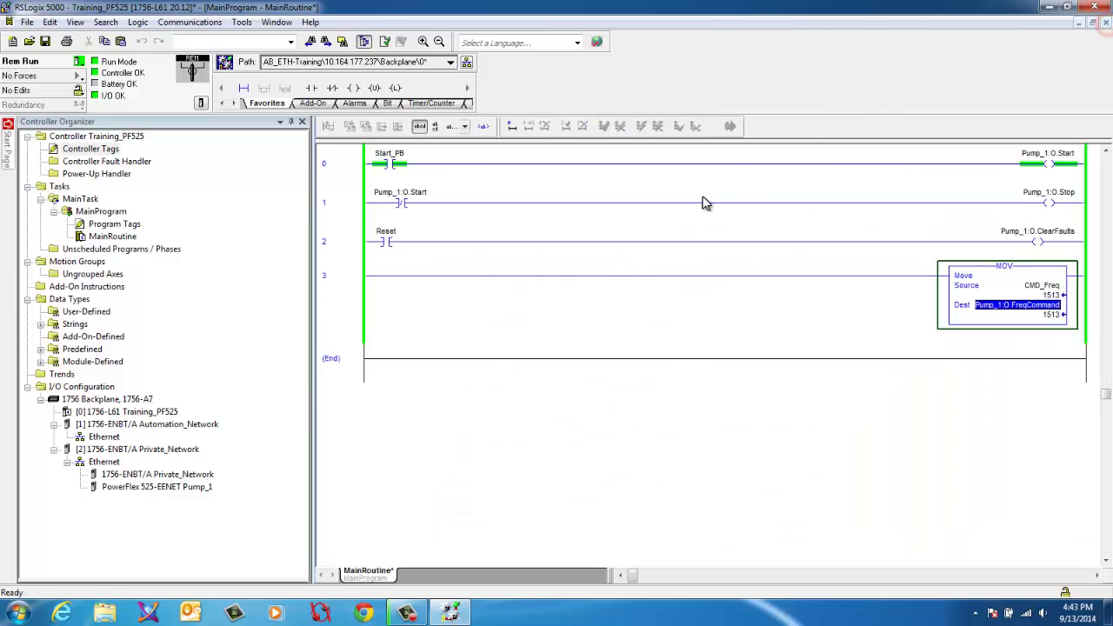